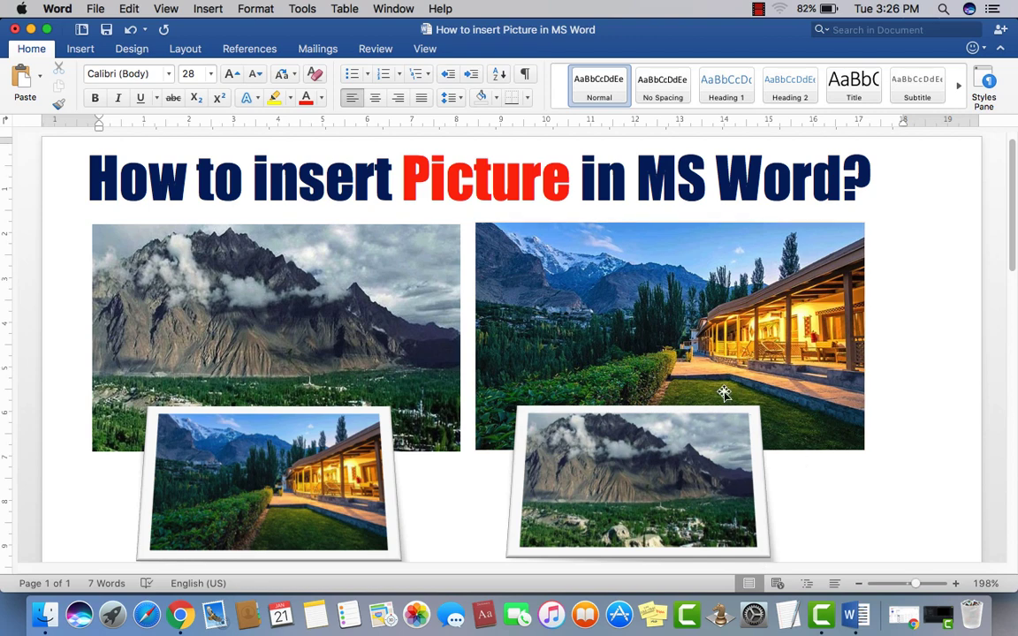
Step: Add a new empty line just below the four-photo collage on the title page
mouse_move(1010, 227)
left_mouse_down()
mouse_move(1013, 254)
mouse_move(1014, 219)
left_mouse_up()
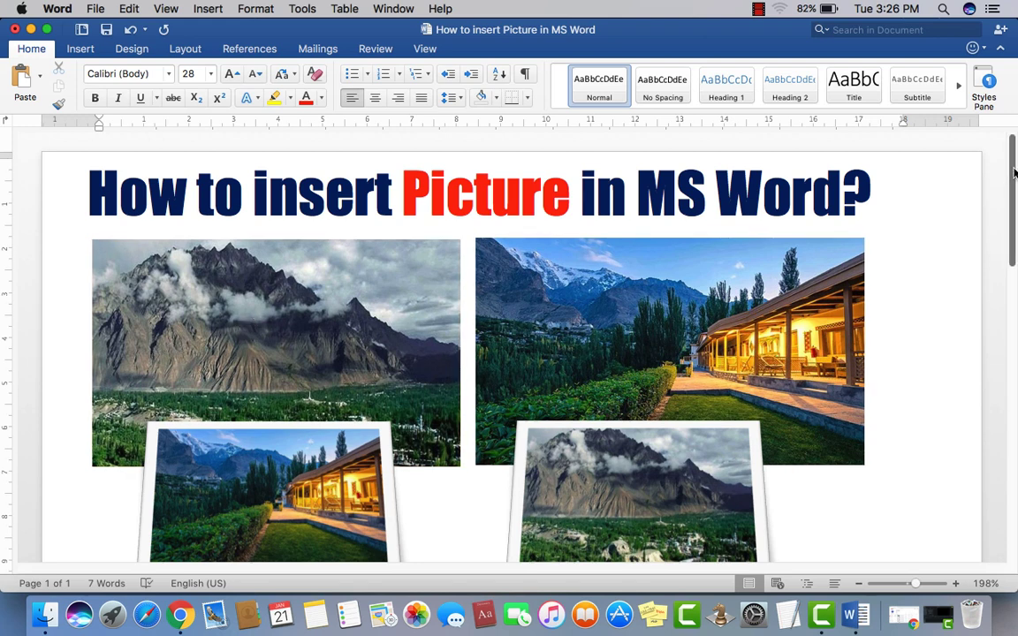
left_click_drag(1013, 173, 1014, 181)
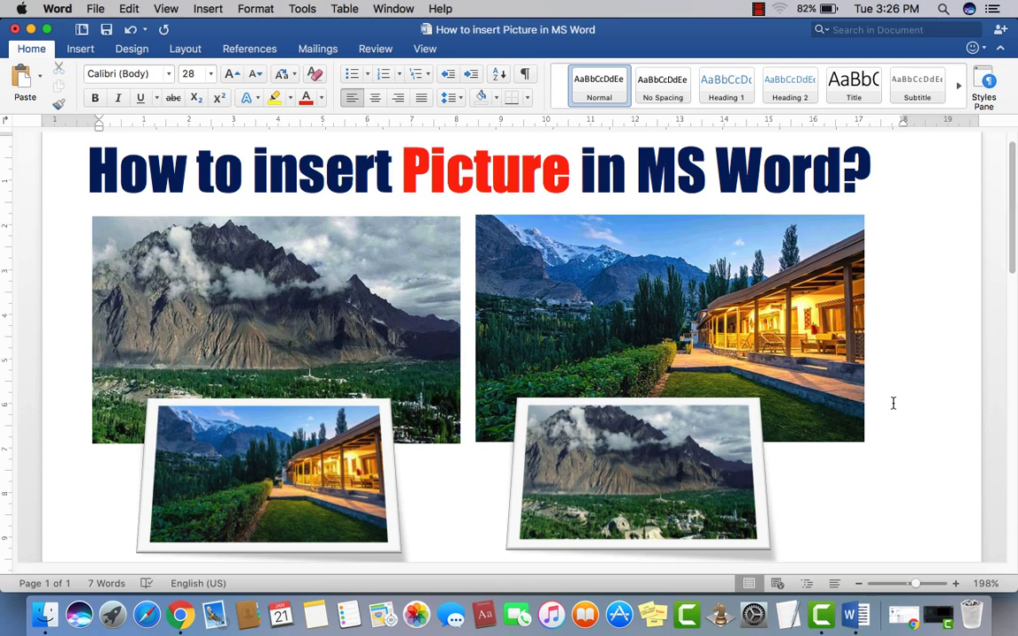
scroll(846, 529, "down", 2)
scroll(915, 386, "down", 3)
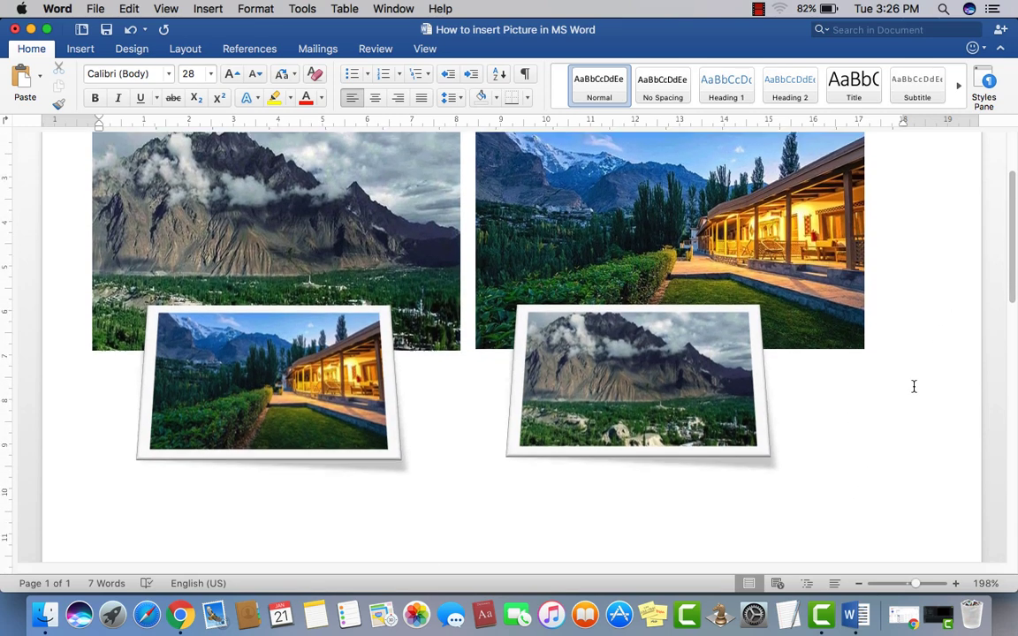
left_click(545, 475)
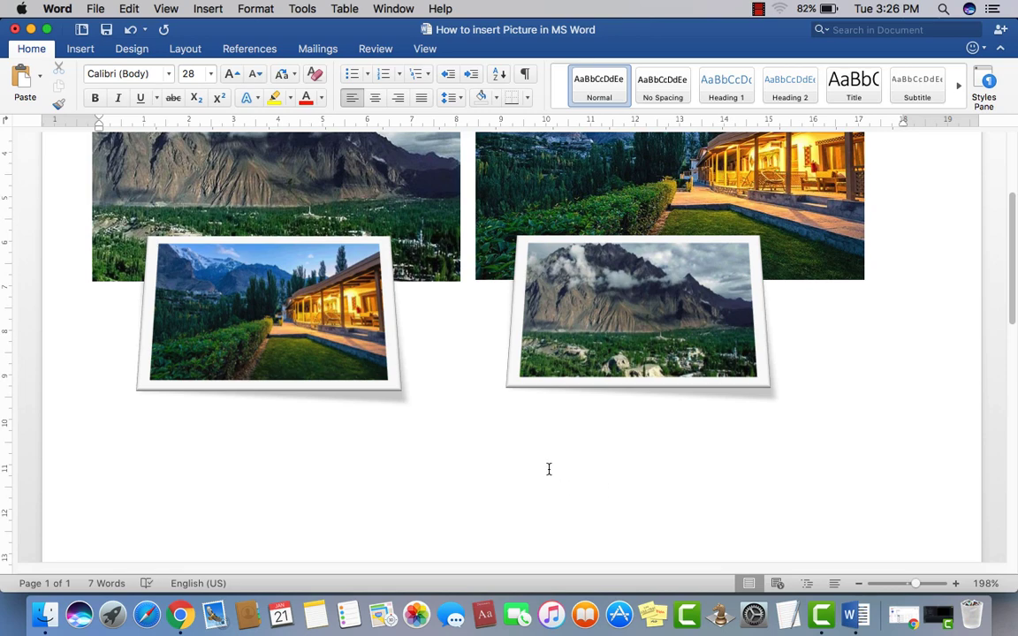
key("Return")
key("Return")
scroll(552, 463, "down", 2)
scroll(552, 464, "up", 5)
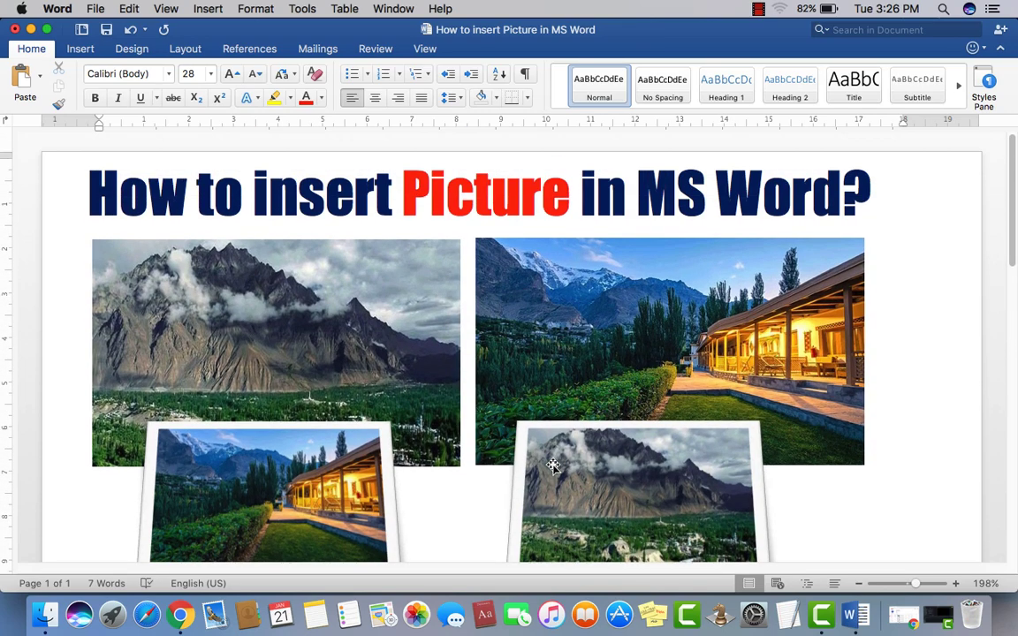
scroll(552, 464, "down", 4)
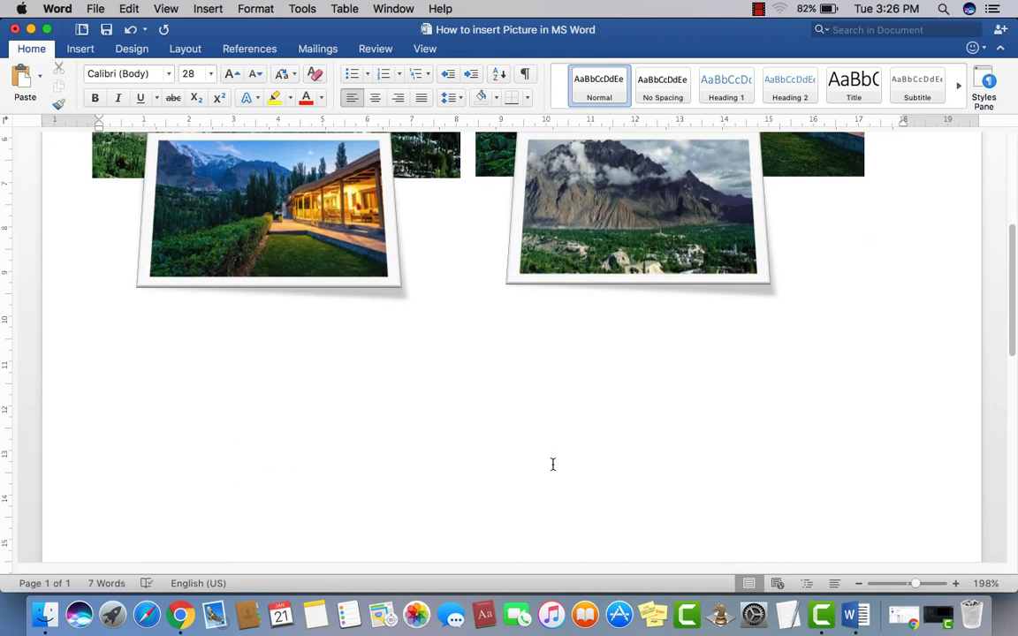
left_click(80, 49)
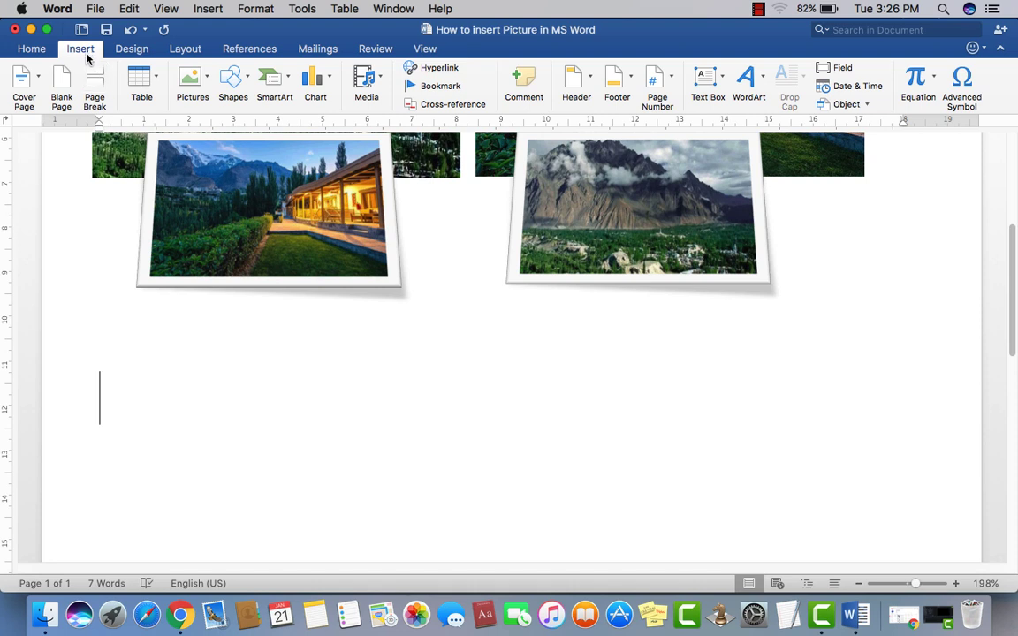
Step: Insert a blank page after the collage page, then check the title line on page 1
left_click(63, 84)
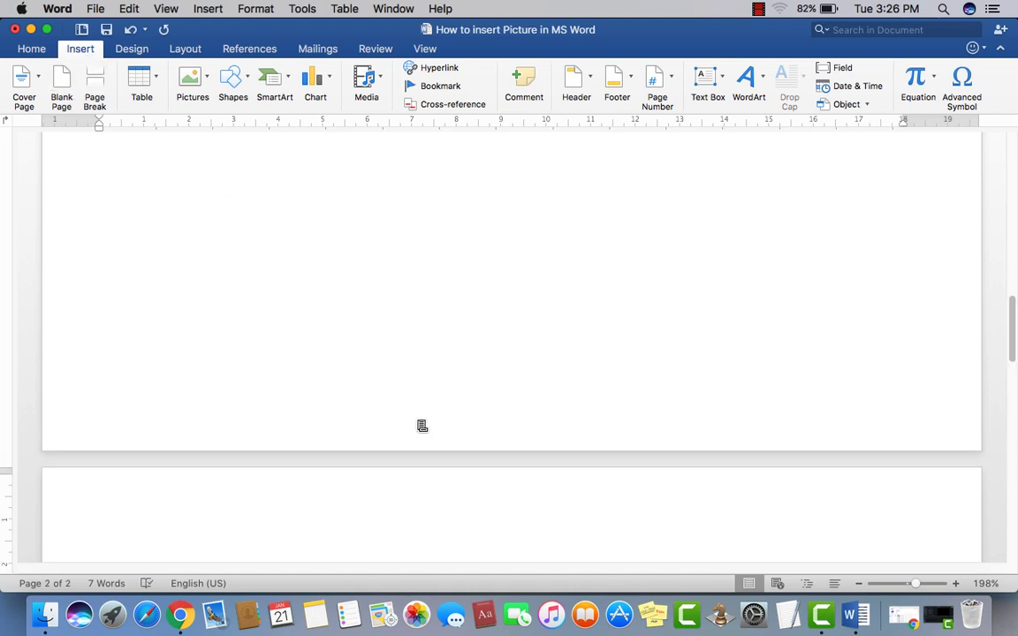
scroll(421, 425, "up", 5)
scroll(418, 421, "up", 5)
left_click(149, 190)
left_click_drag(150, 190, 874, 203)
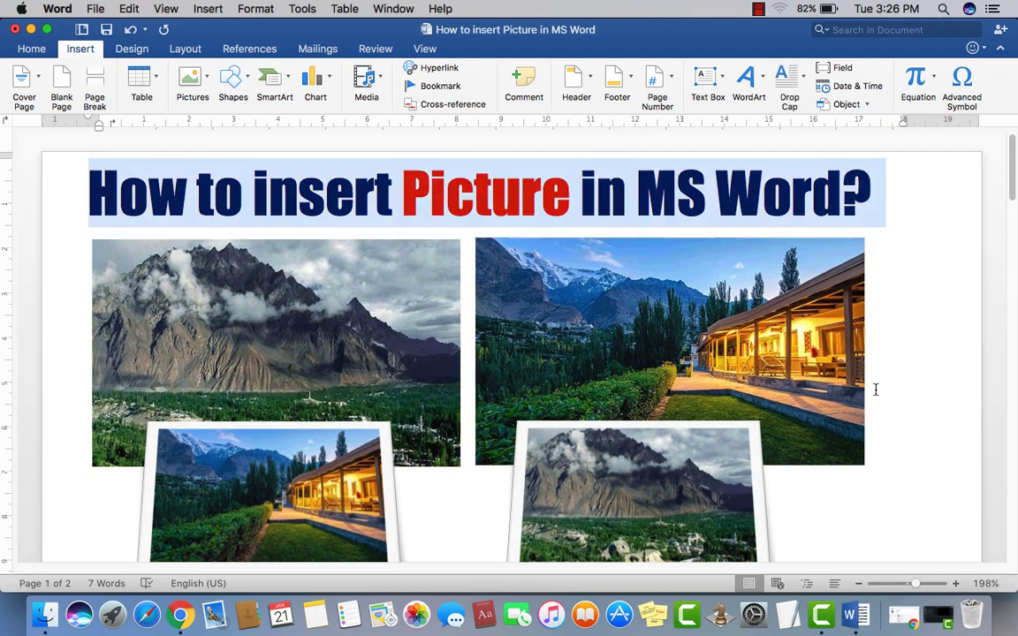
left_click(792, 423)
Step: Place the insertion point at the top of the new page 2
scroll(518, 445, "down", 10)
scroll(517, 447, "down", 6)
left_click(300, 371)
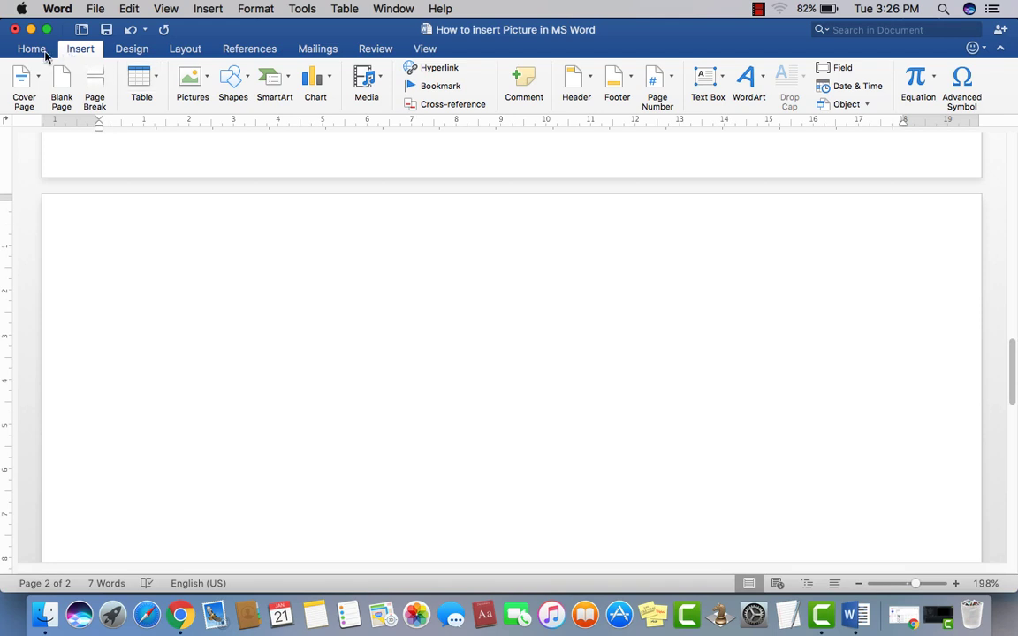
left_click(36, 53)
left_click(81, 53)
left_click(204, 83)
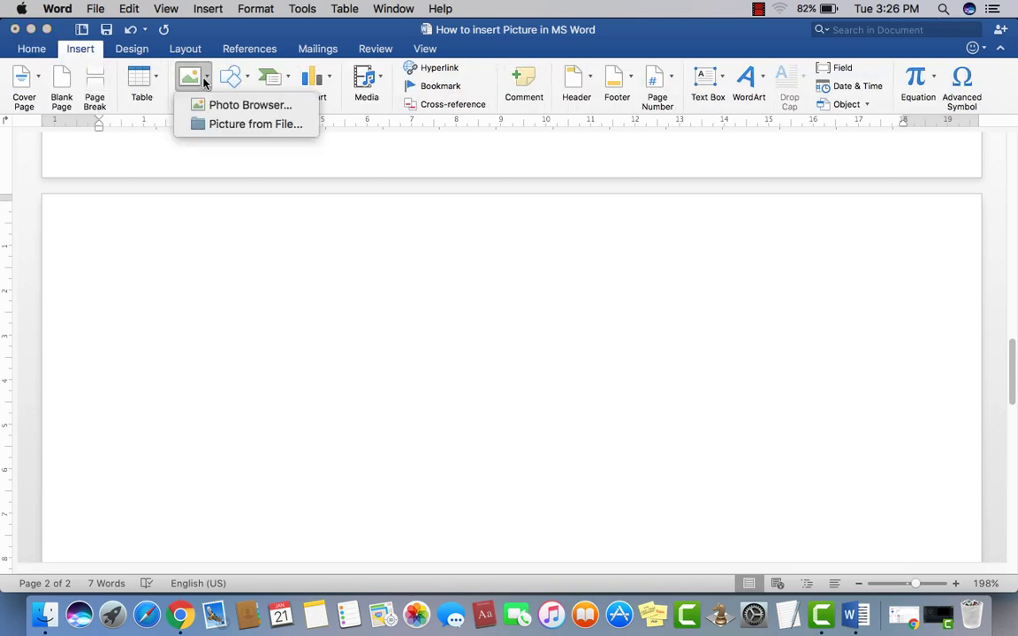
Step: Browse the picture-from-file chooser's sidebar locations and settle on the Desktop folder
left_click(237, 129)
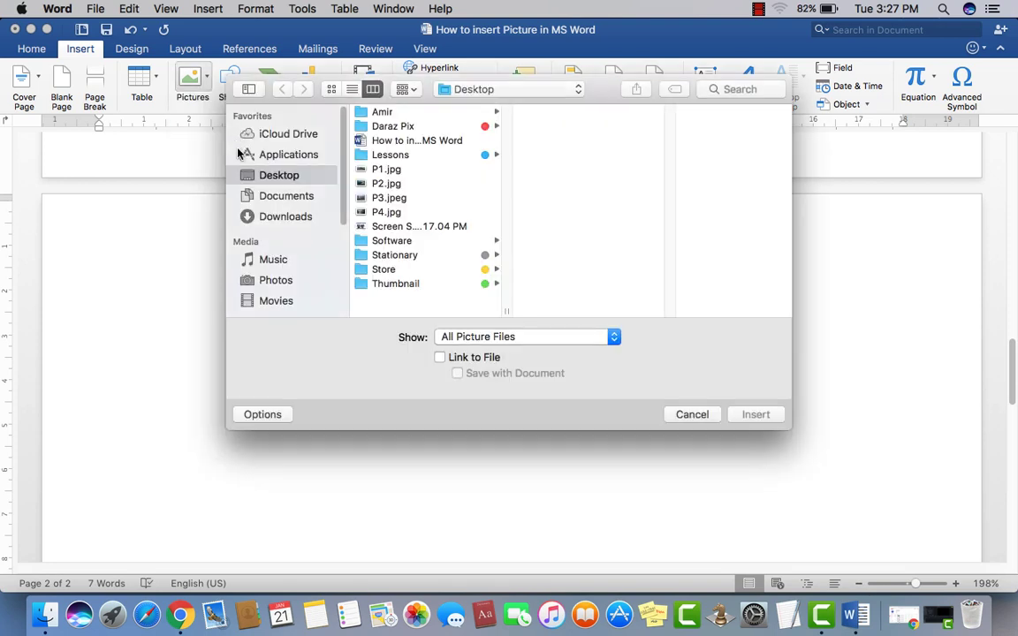
left_click(288, 134)
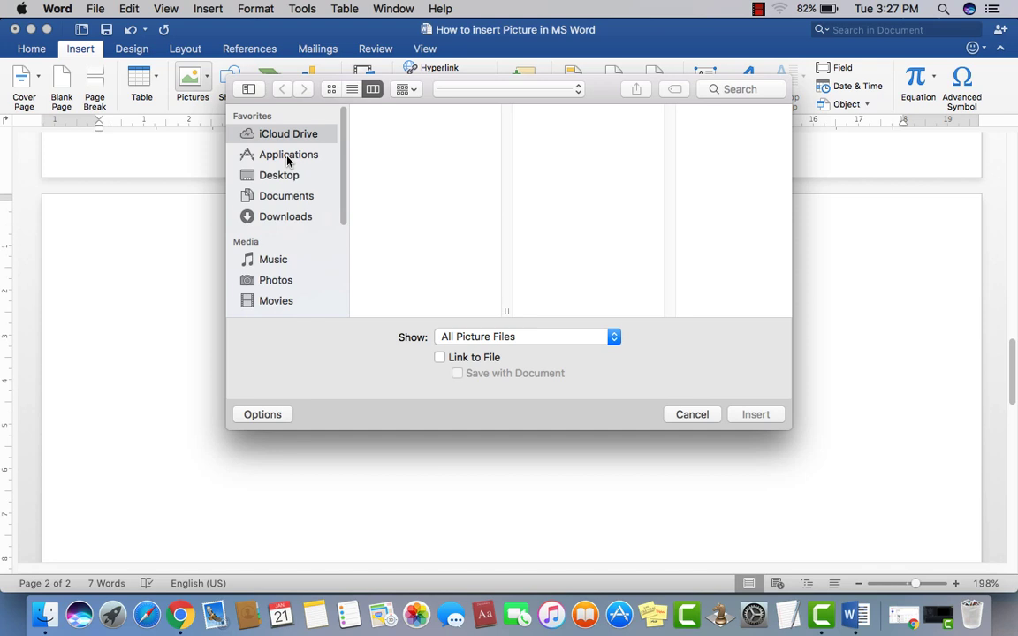
left_click(288, 158)
left_click(291, 180)
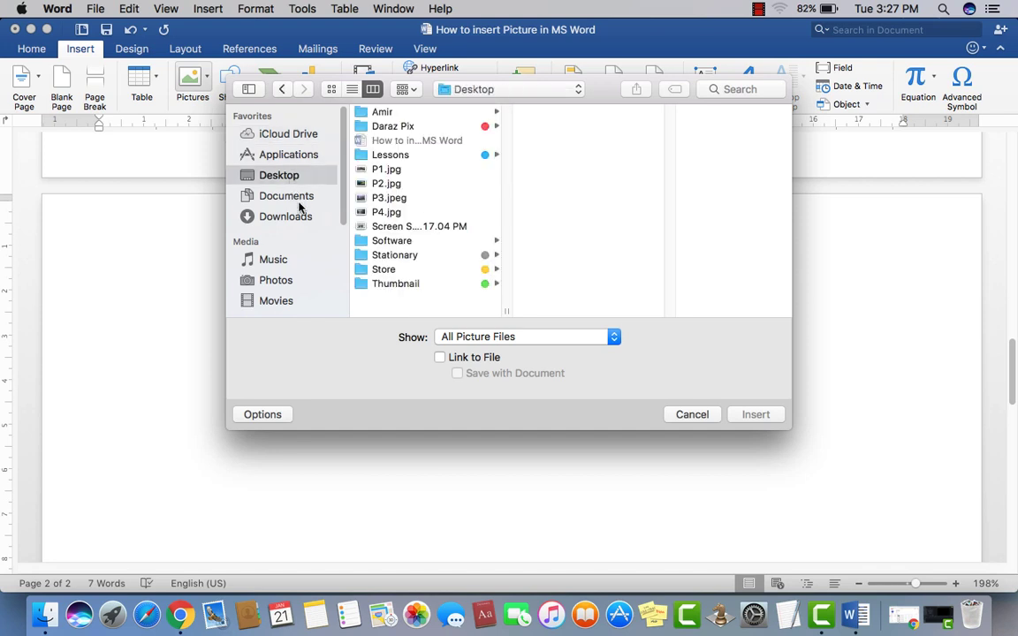
left_click(294, 196)
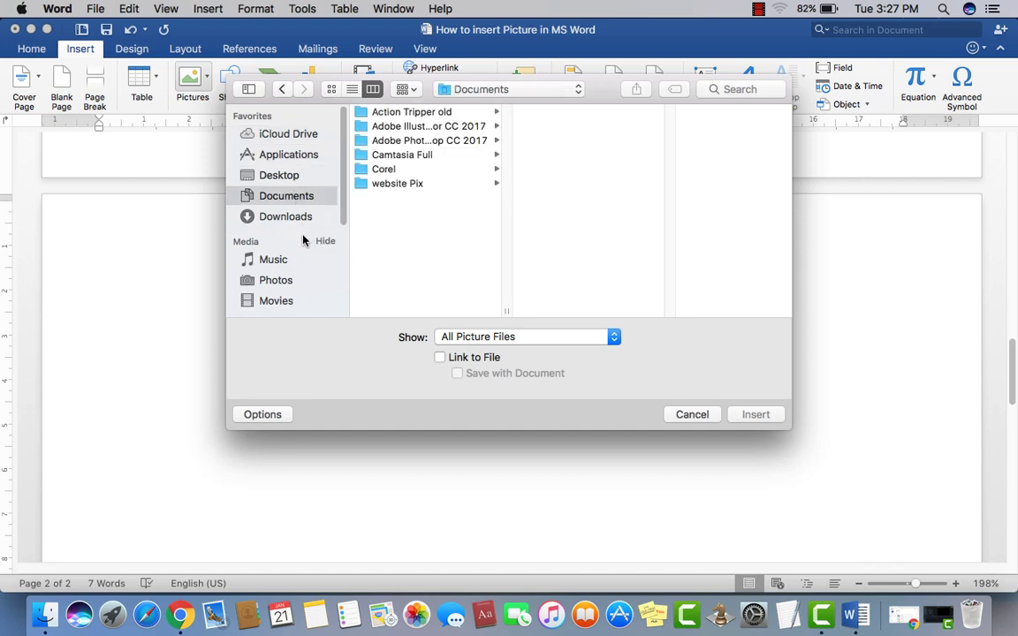
left_click(281, 178)
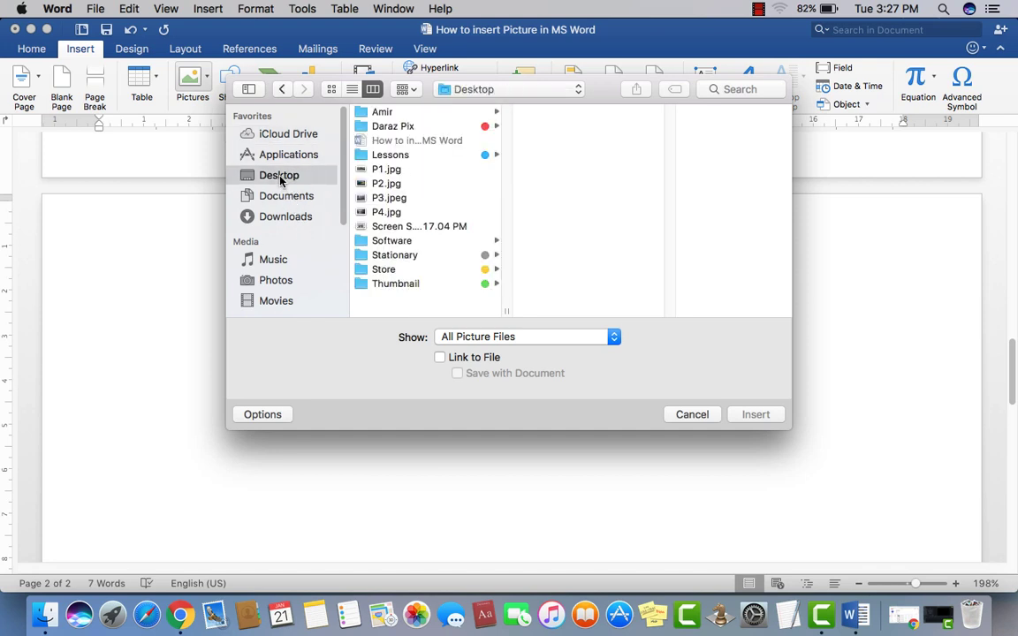
Step: Preview the Desktop photos and insert P1.jpg onto page 2
left_click(376, 170)
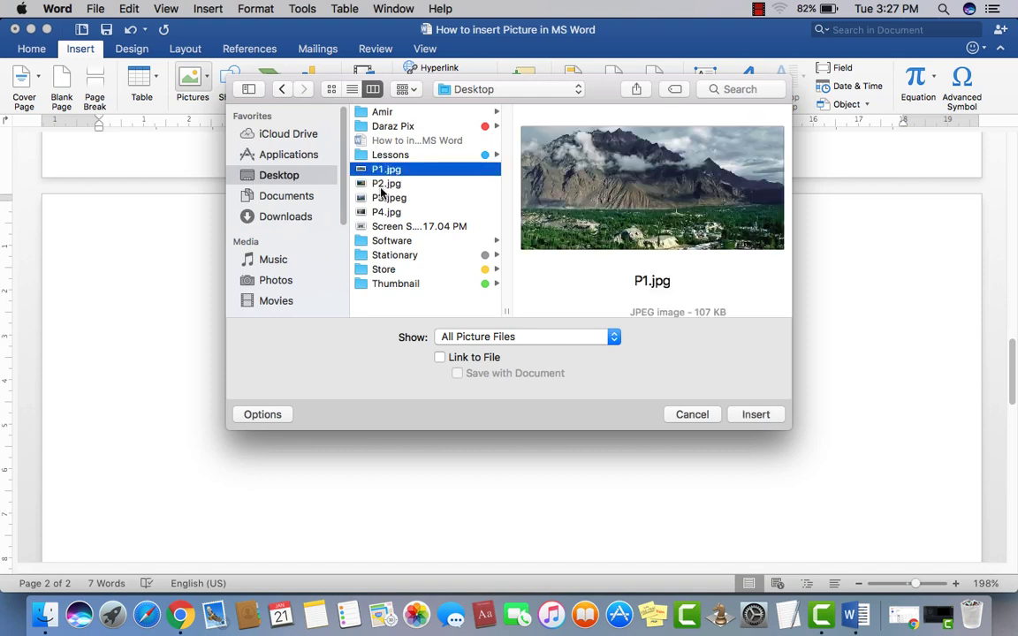
left_click(382, 185)
left_click(386, 199)
left_click(386, 213)
left_click(386, 224)
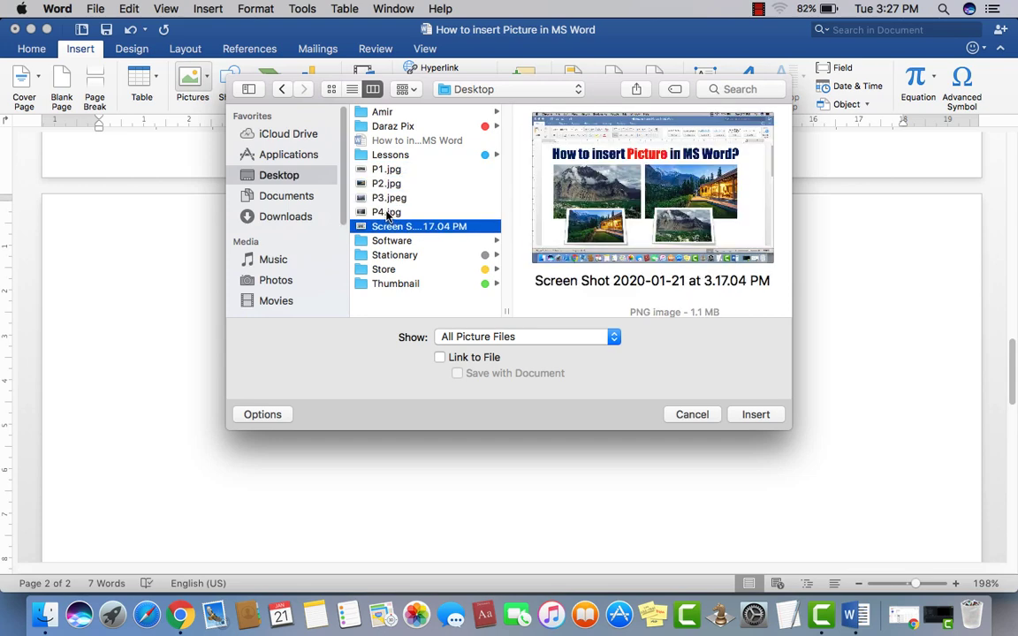
left_click(391, 183)
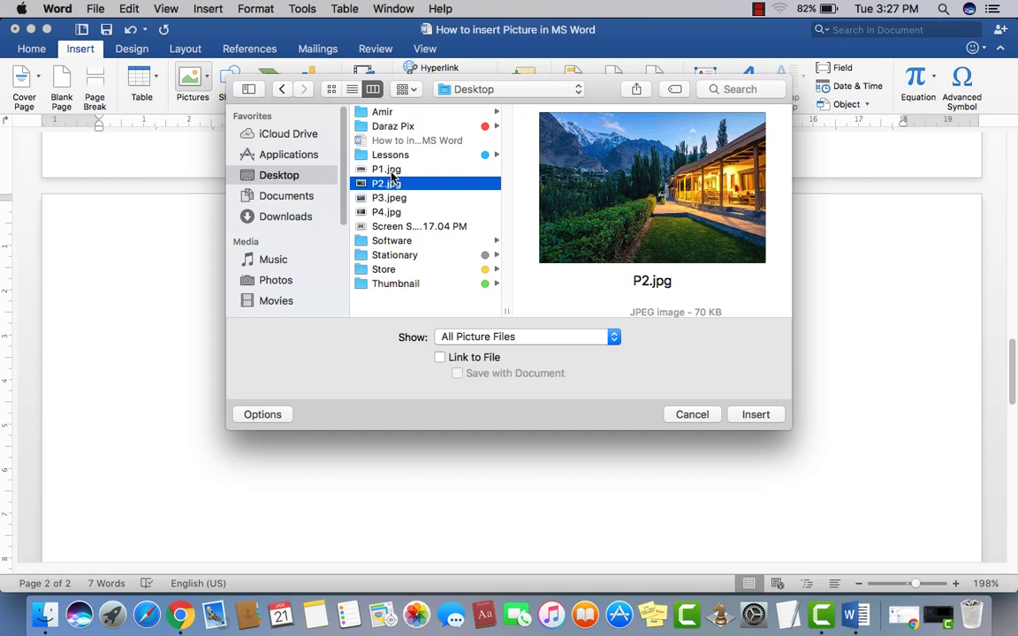
left_click(392, 173)
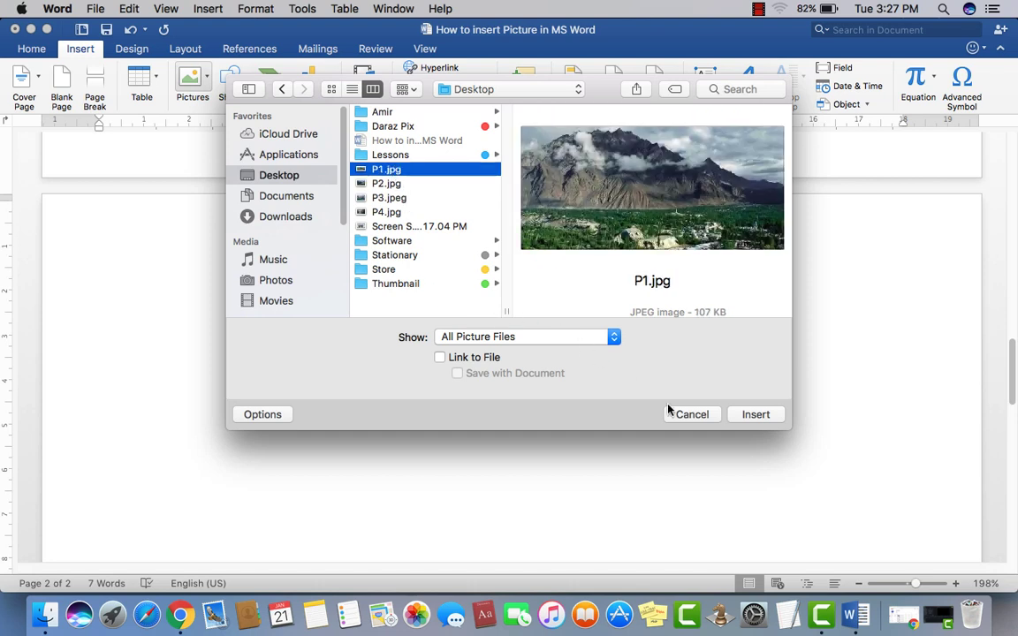
left_click(755, 414)
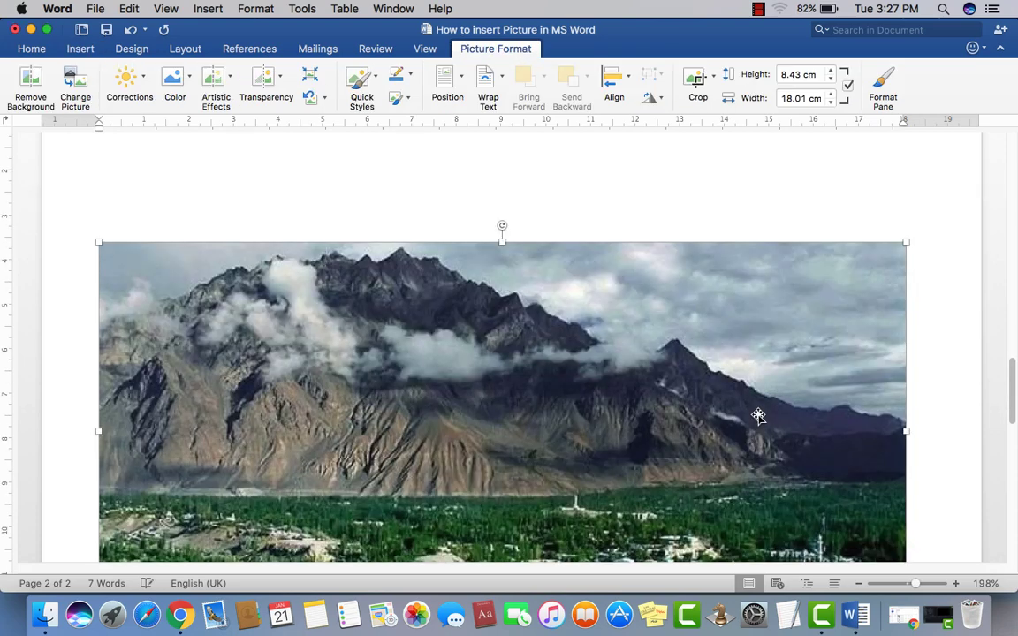
Step: Shrink the P1.jpg mountain photo using its corner handle
scroll(586, 362, "up", 2)
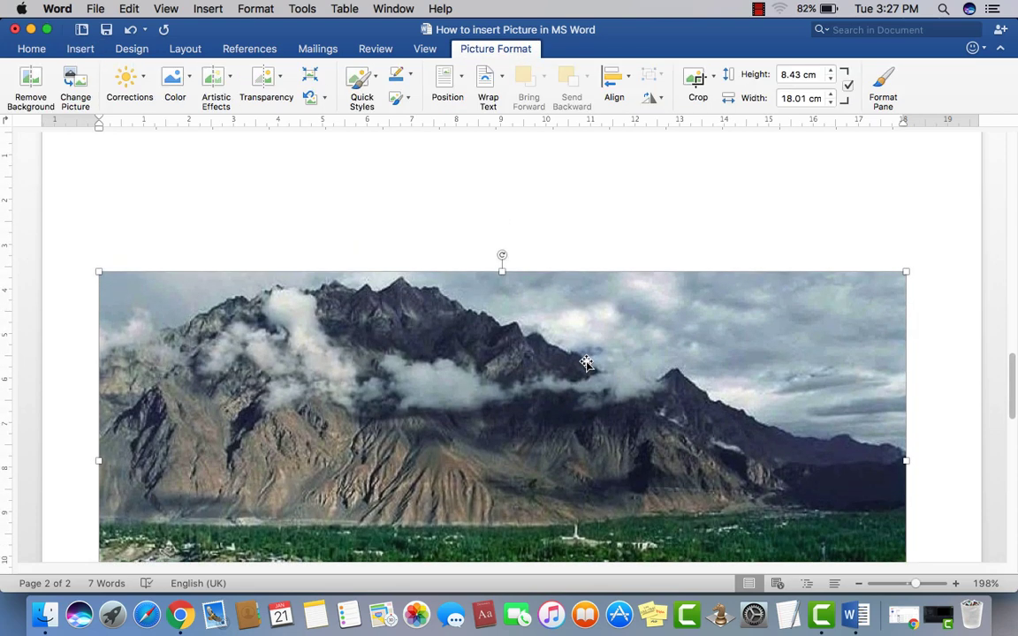
scroll(587, 362, "down", 5)
scroll(586, 363, "up", 2)
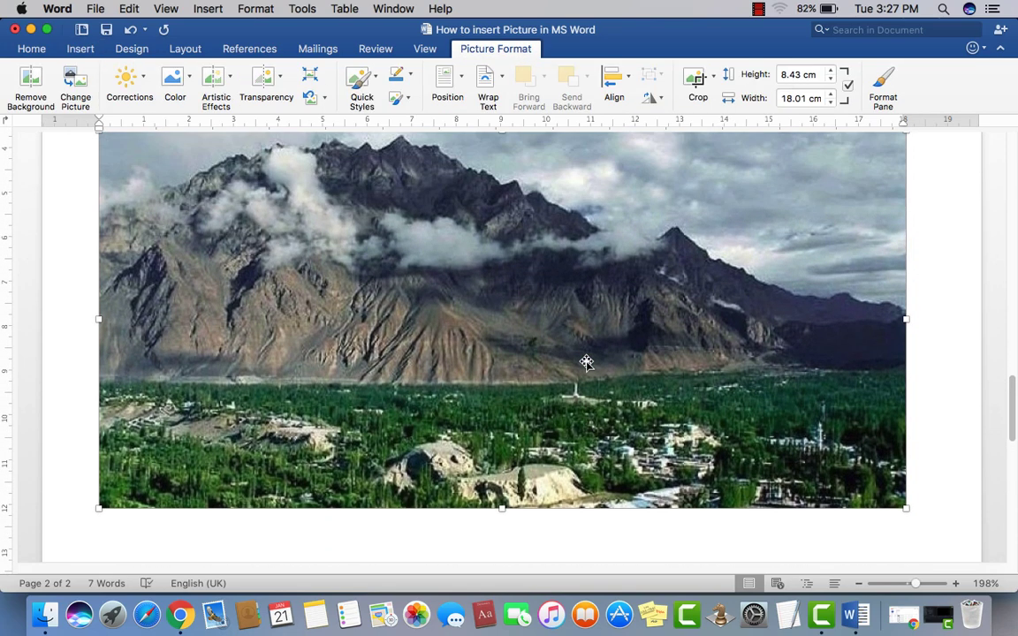
scroll(587, 362, "up", 2)
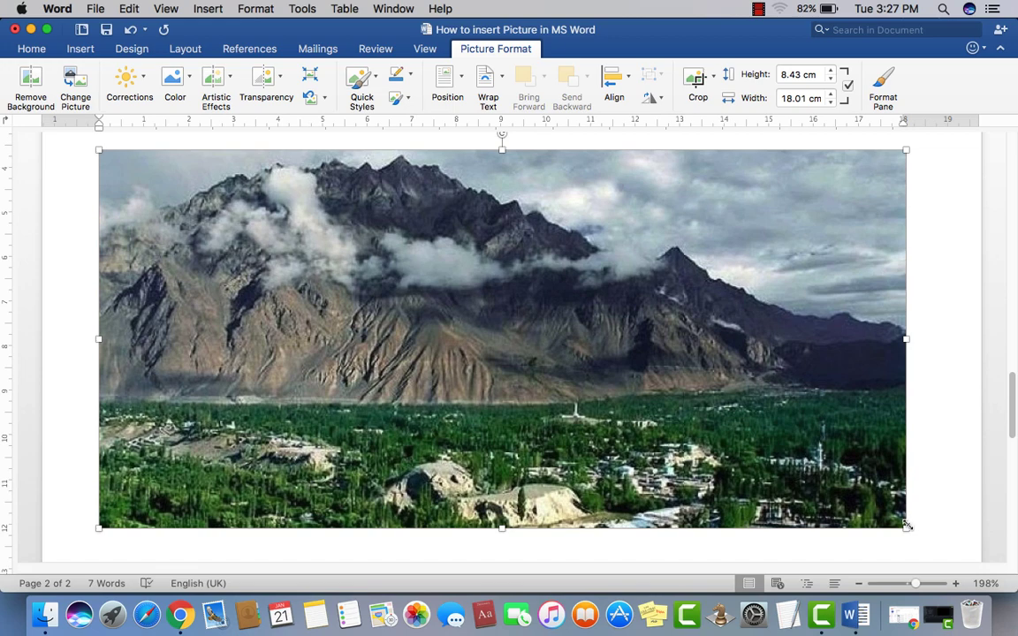
left_click_drag(892, 516, 419, 299)
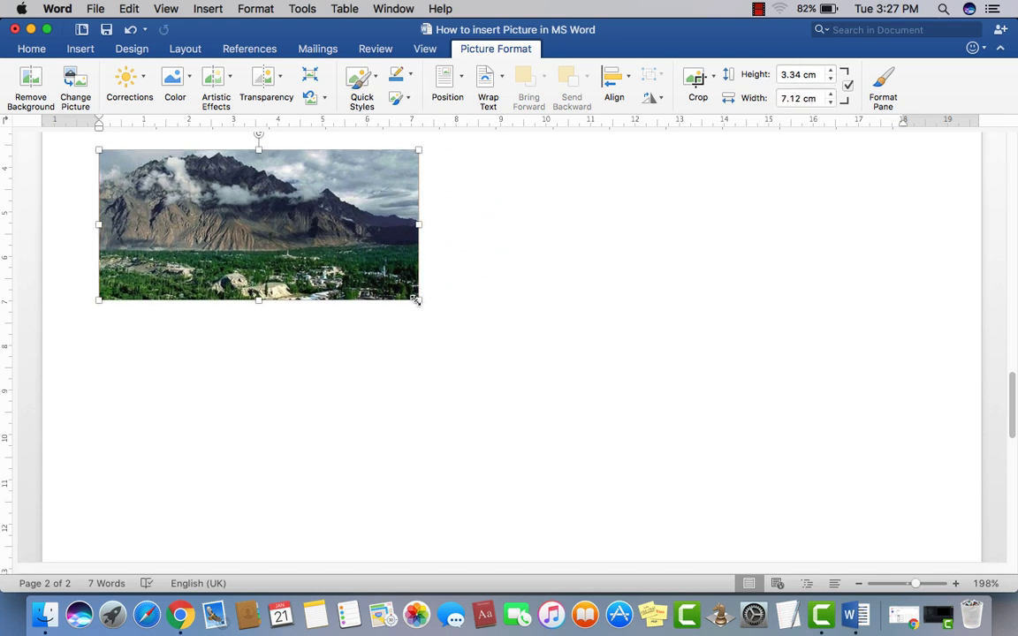
left_click_drag(418, 299, 379, 239)
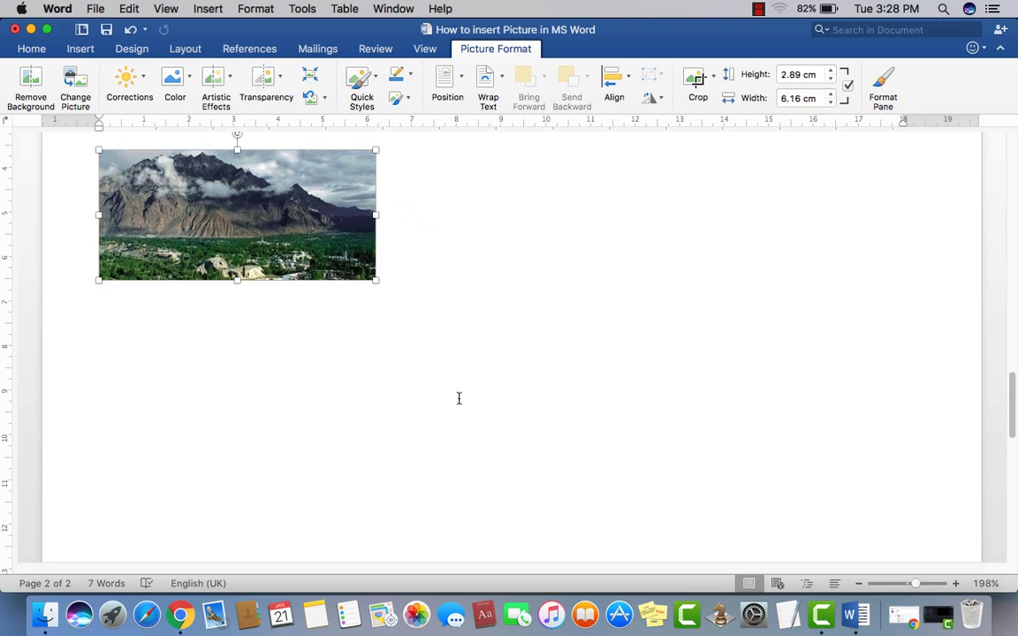
Step: Move the mountain photo lower on page 2 and resize it to 7.95 × 3.73 cm
left_click_drag(268, 210, 298, 399)
left_click_drag(269, 354, 519, 291)
left_click_drag(241, 291, 581, 298)
left_click_drag(279, 272, 732, 302)
left_click(273, 278)
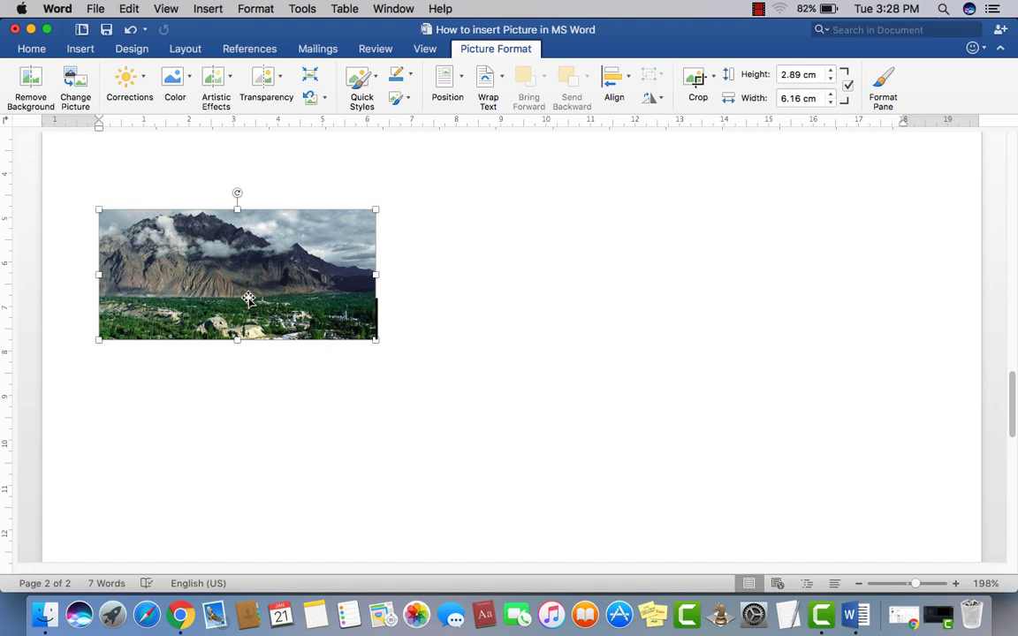
left_click_drag(270, 303, 665, 291)
left_click_drag(404, 189, 431, 171)
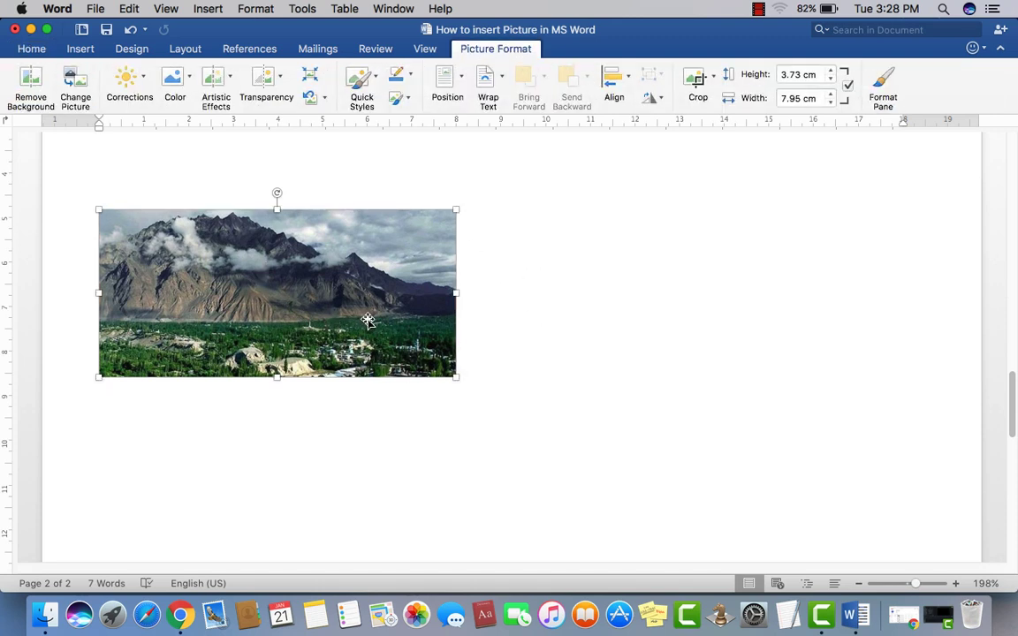
Step: Switch the mountain photo's text wrapping from In Line with Text to Square
left_click(568, 388)
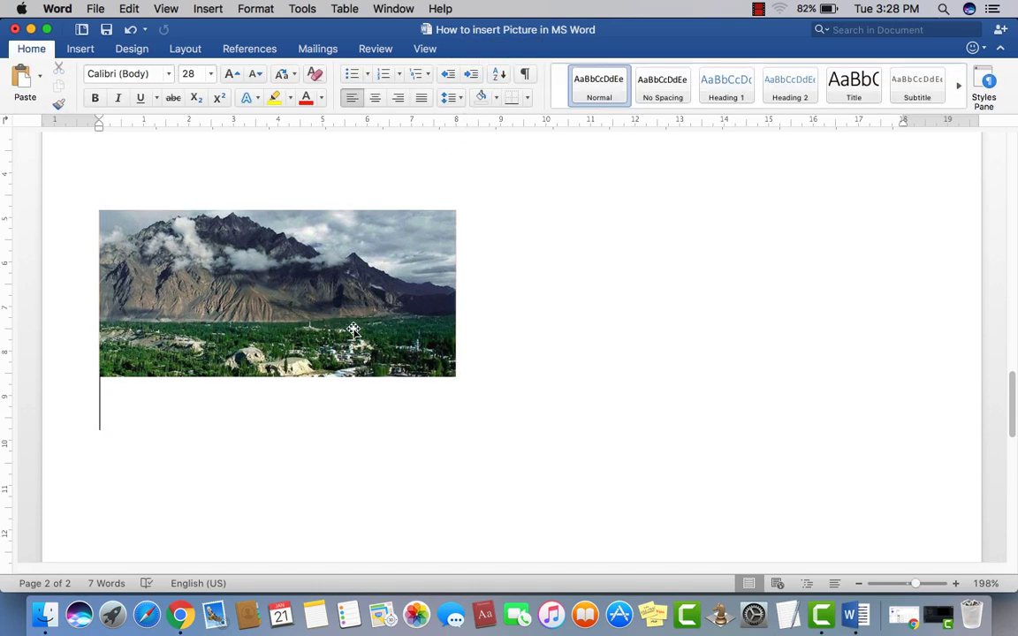
left_click(353, 329)
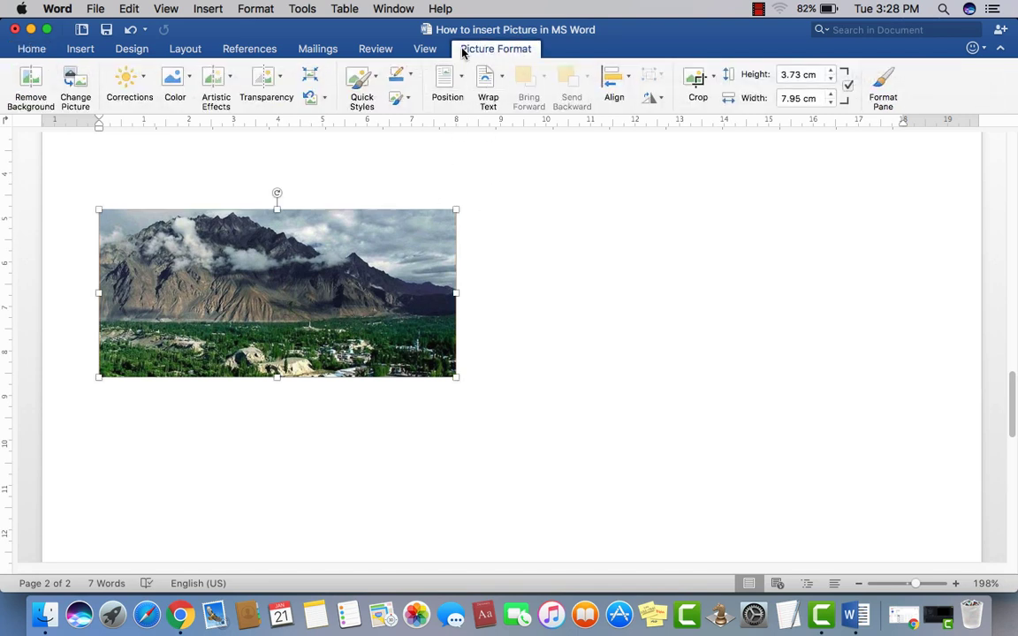
left_click(502, 78)
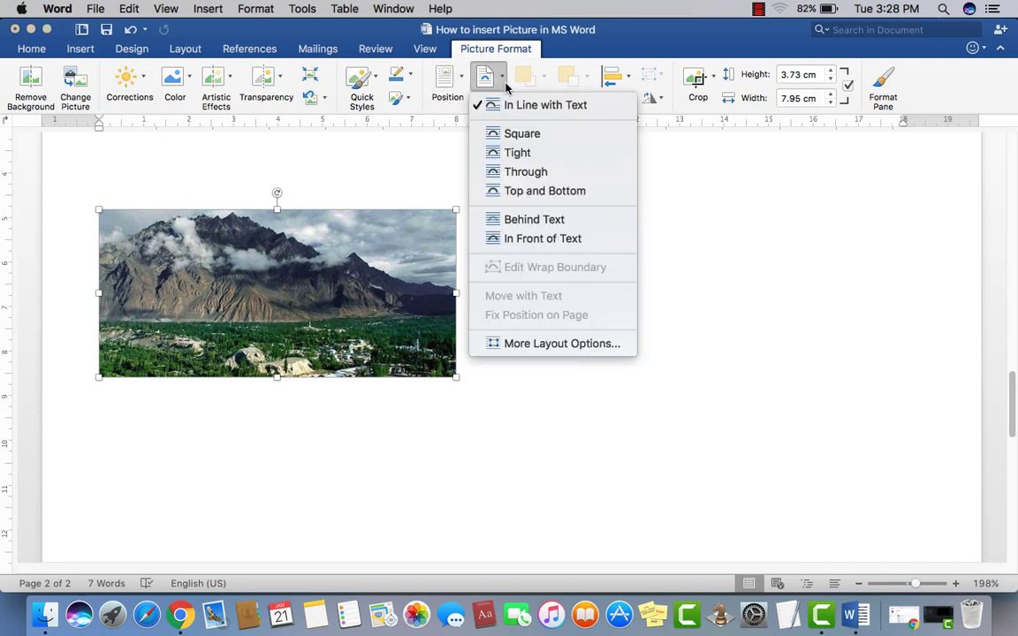
left_click(512, 153)
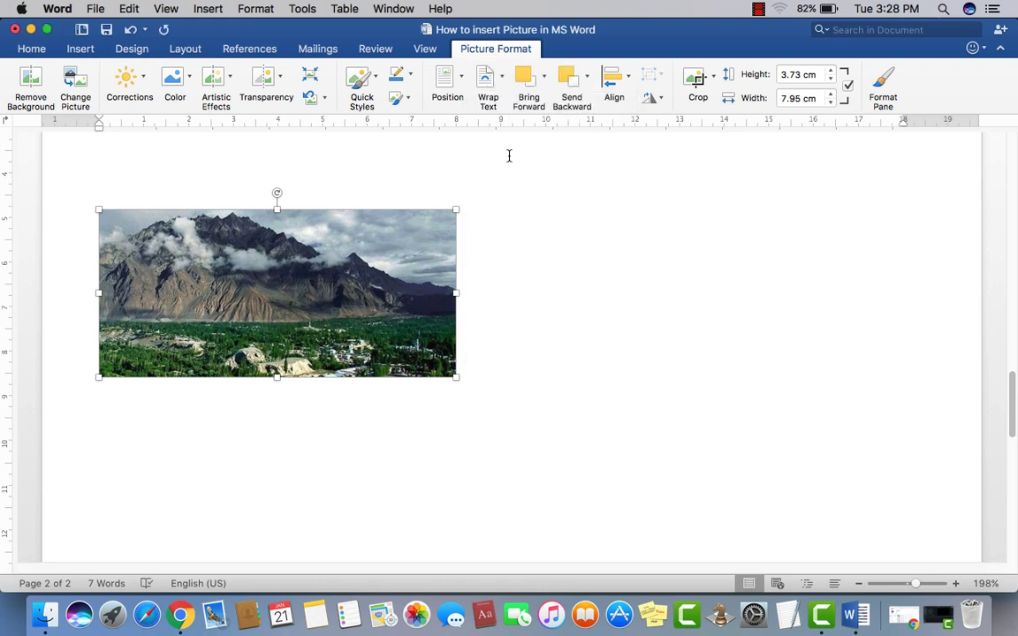
Step: Drag the mountain photo right, then back near the top-left of page 2
left_click_drag(271, 282, 685, 254)
left_click_drag(572, 238, 261, 228)
scroll(420, 382, "up", 3)
scroll(421, 386, "up", 3)
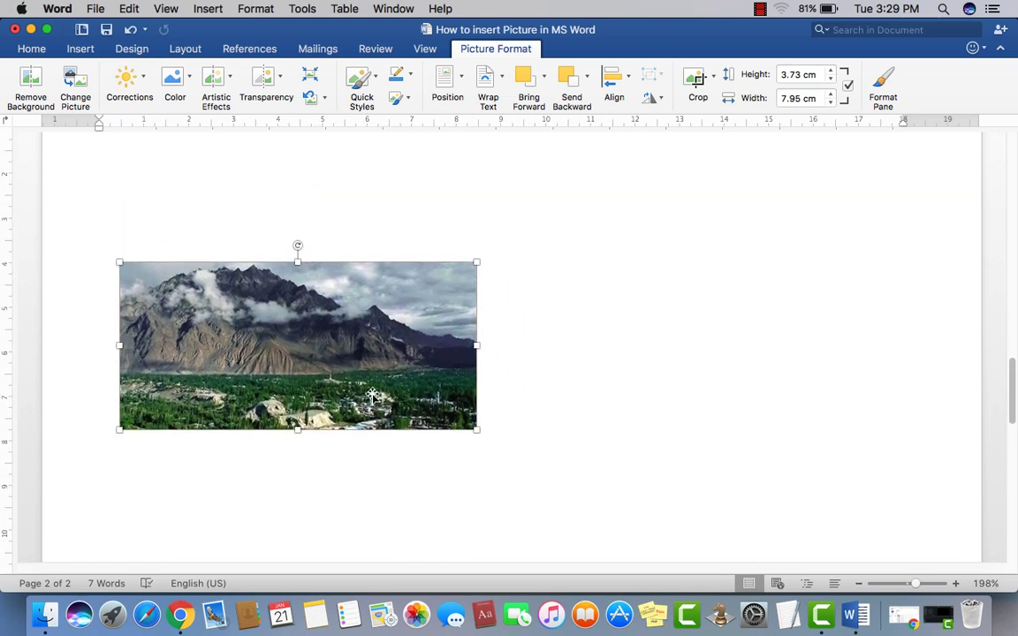
left_click_drag(346, 431, 362, 347)
scroll(386, 408, "up", 10)
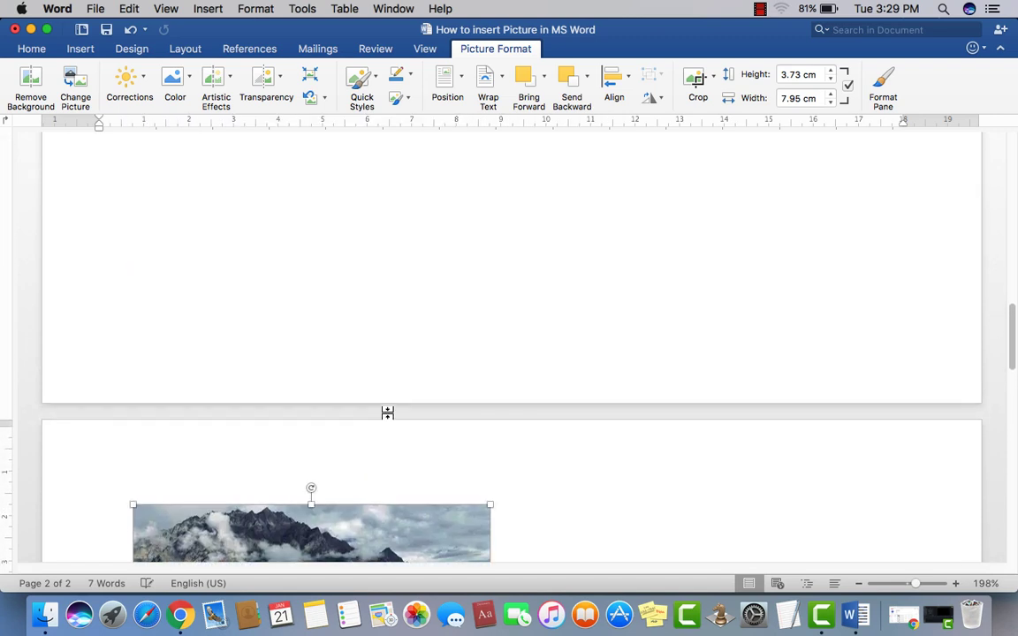
scroll(389, 413, "up", 10)
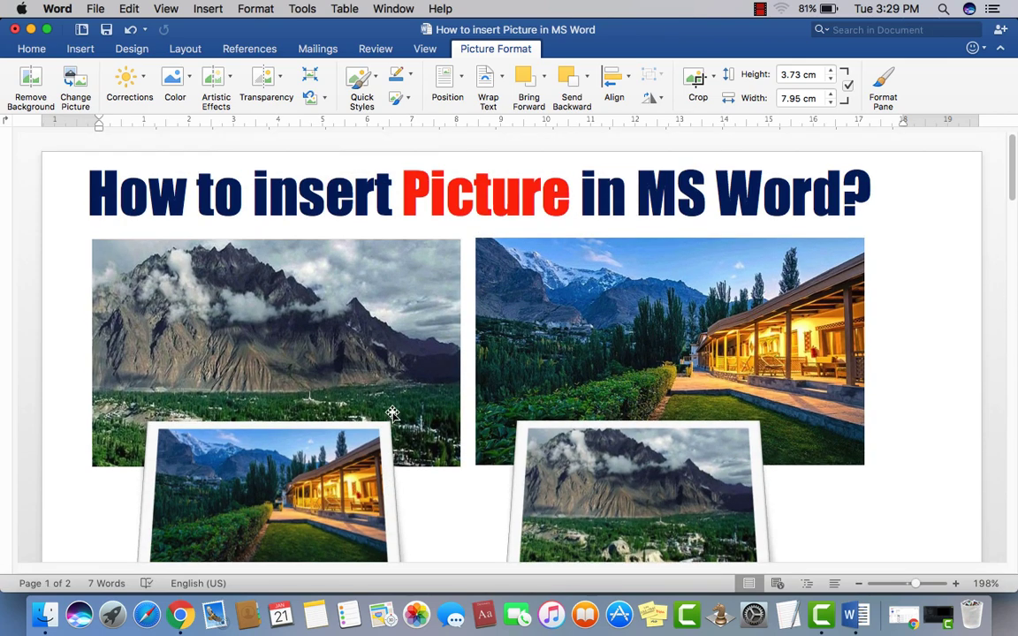
Step: Check the top-left and top-right photos of the title collage
left_click(403, 342)
left_click(523, 283)
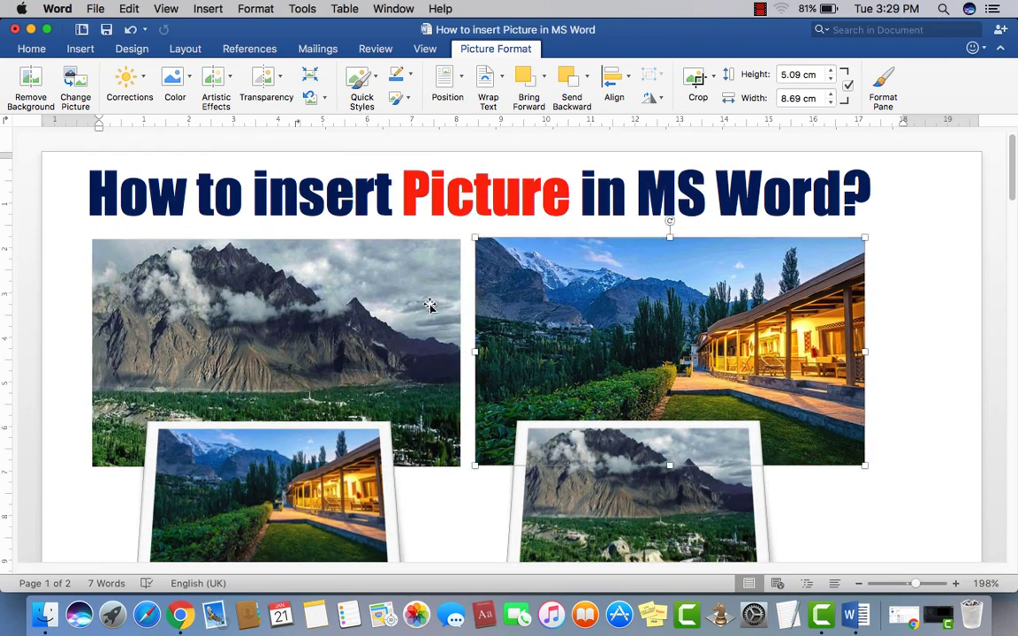
left_click_drag(1012, 177, 1012, 202)
left_click_drag(1009, 292, 1011, 380)
Step: Nudge the mountain photo higher and stretch it to 4.44 cm tall
left_click(321, 242)
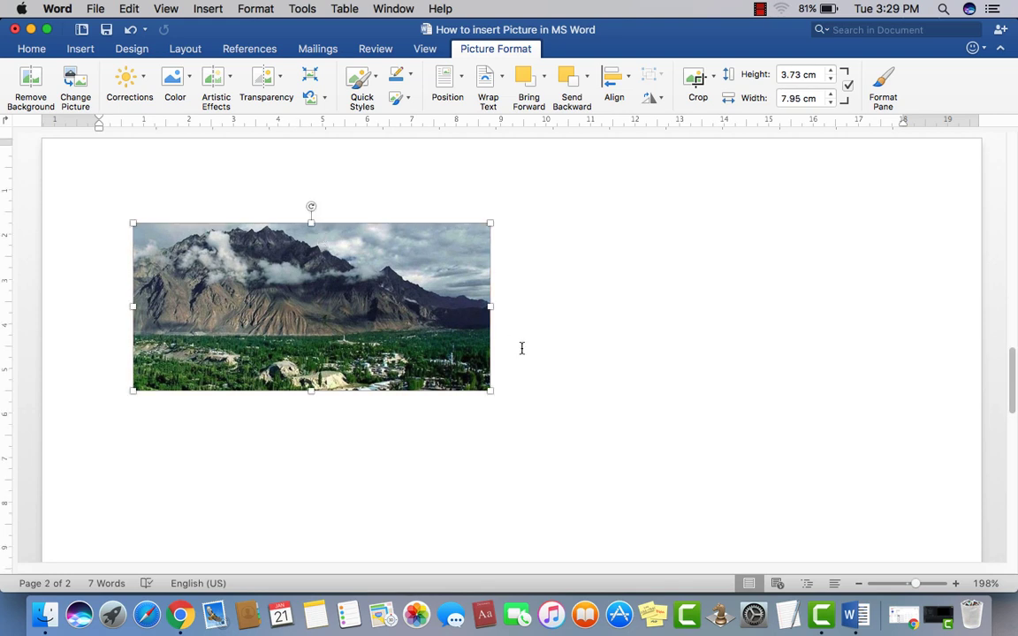
mouse_move(397, 312)
left_mouse_down()
mouse_move(368, 302)
mouse_move(399, 298)
left_mouse_up()
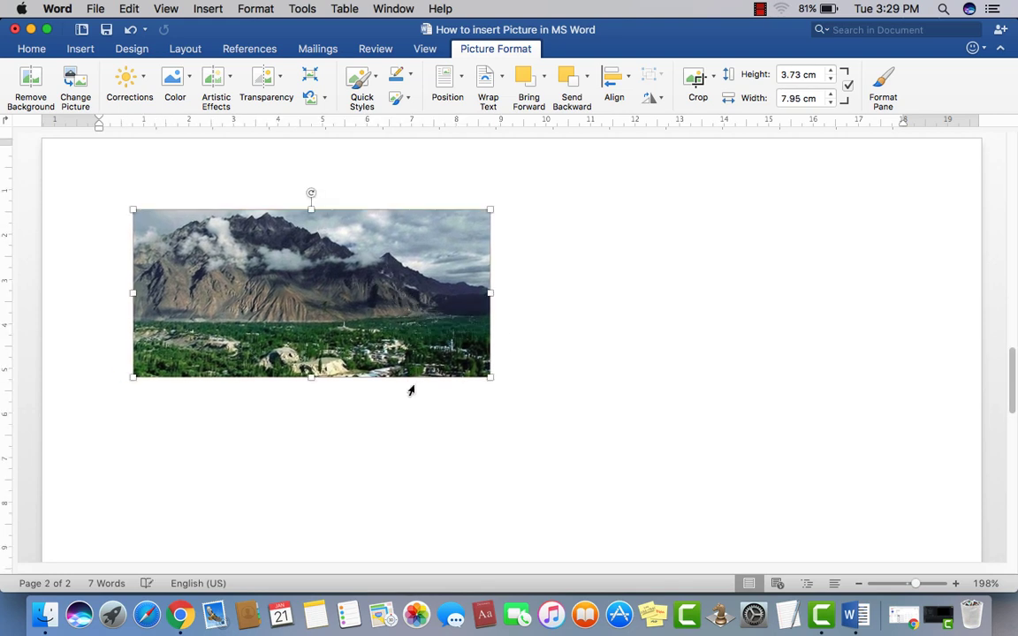
left_click_drag(311, 375, 311, 407)
left_click(623, 278)
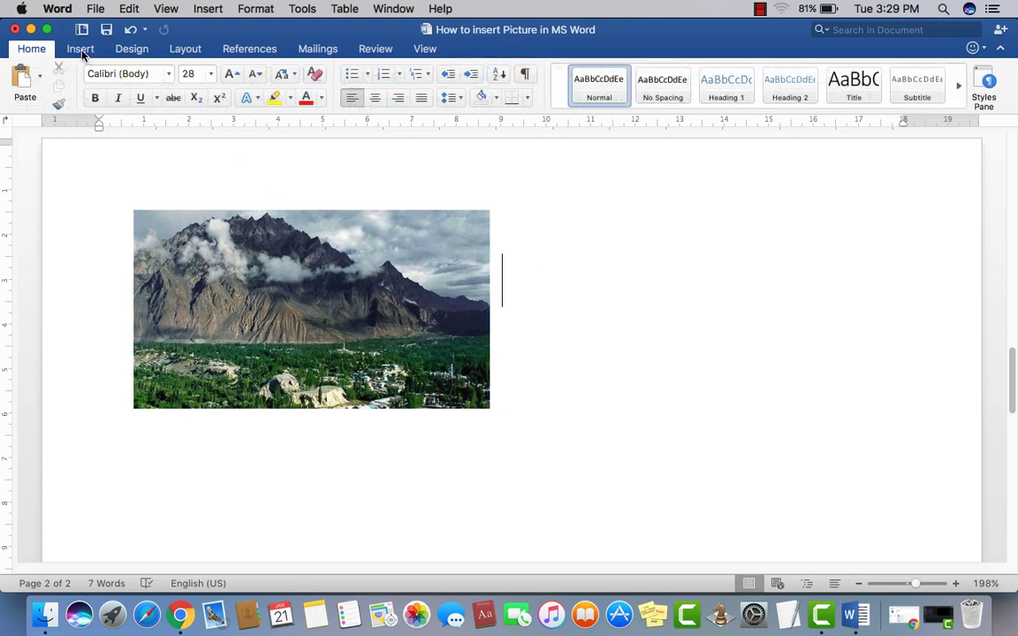
Step: Insert the P2.jpg lit-house photo from the Desktop onto page 2
left_click(80, 49)
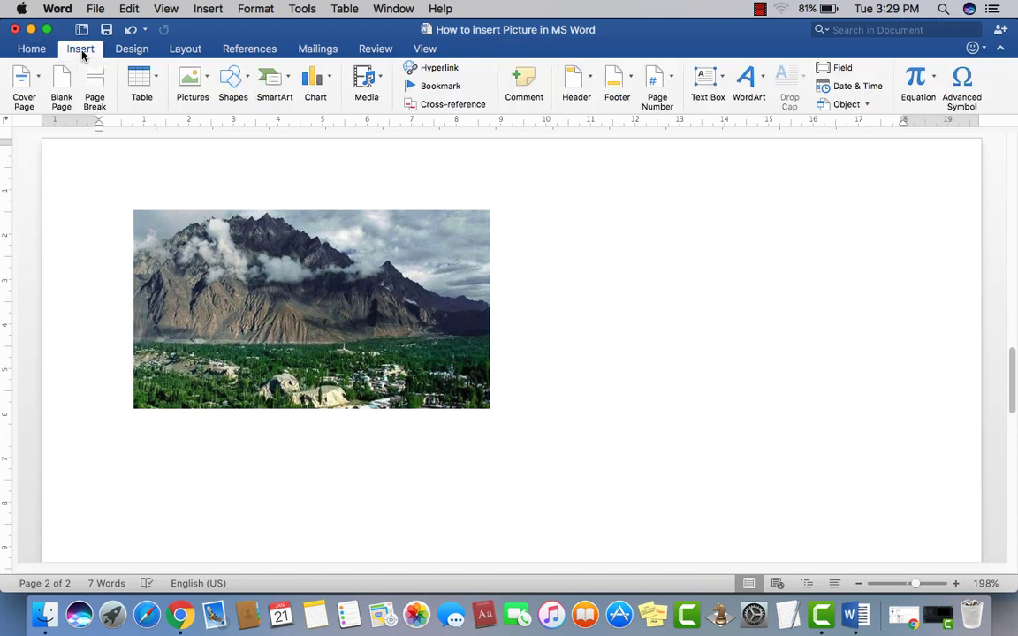
left_click(207, 80)
left_click(228, 123)
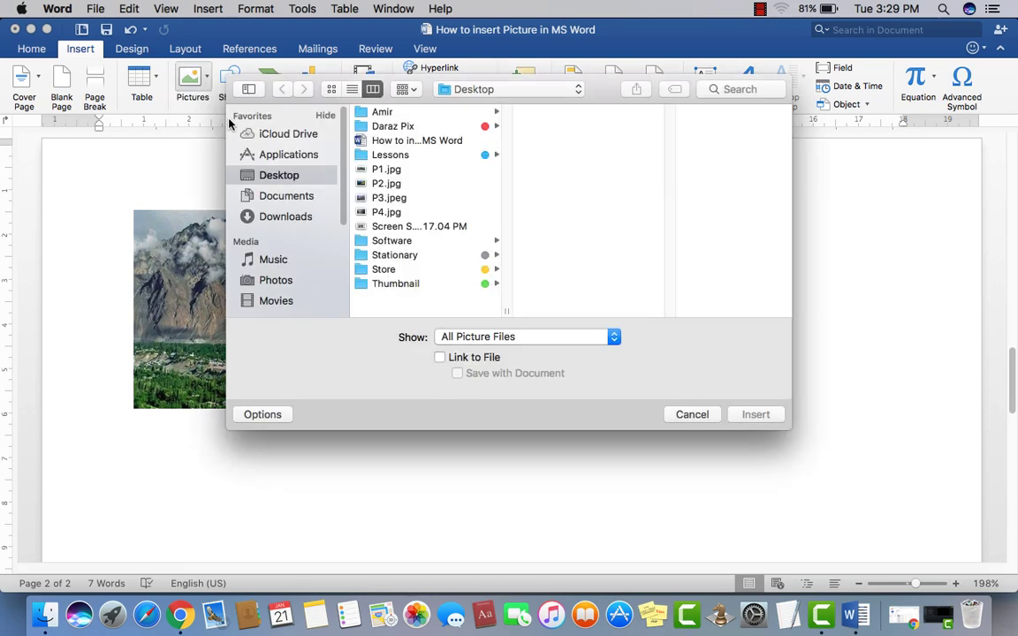
left_click(386, 184)
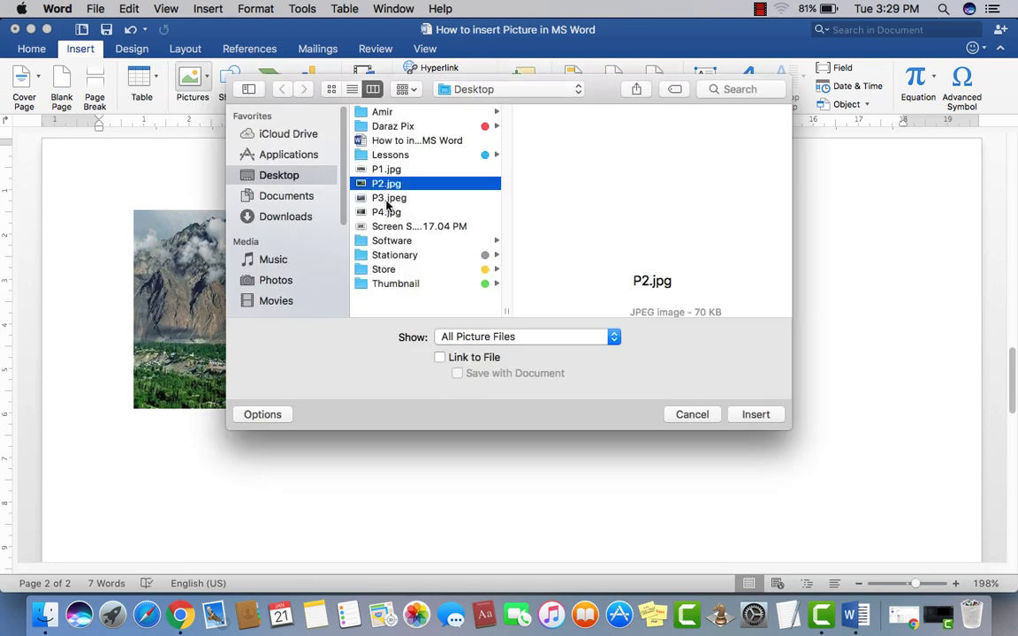
left_click(756, 415)
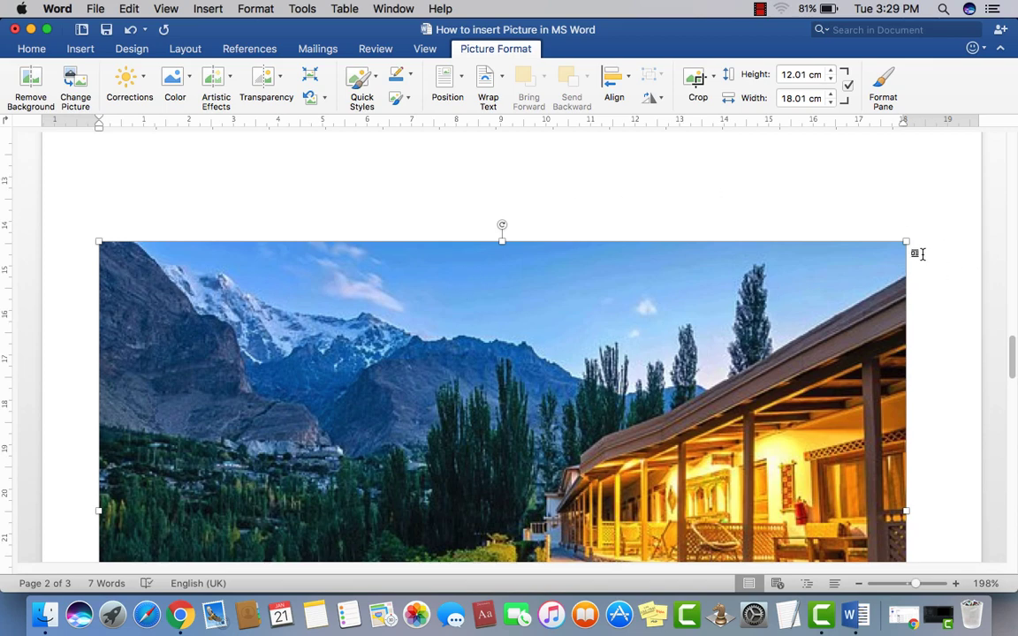
Step: Shrink the house photo from 15.89 × 10.6 cm down to 9.44 × 6.3 cm
left_click_drag(842, 283, 931, 183)
left_click_drag(684, 196, 268, 236)
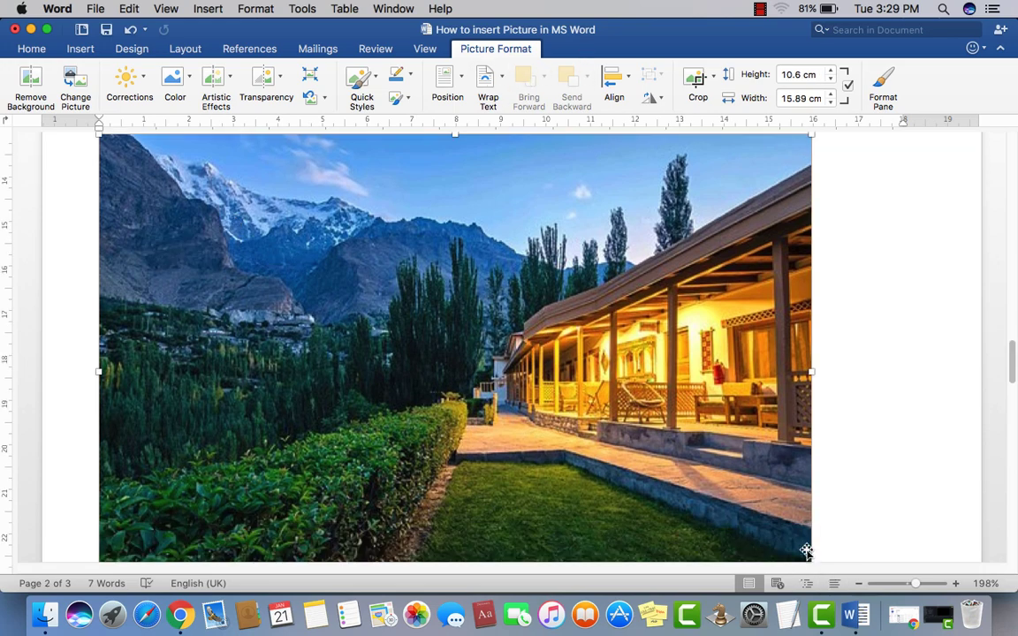
scroll(826, 526, "up", 3)
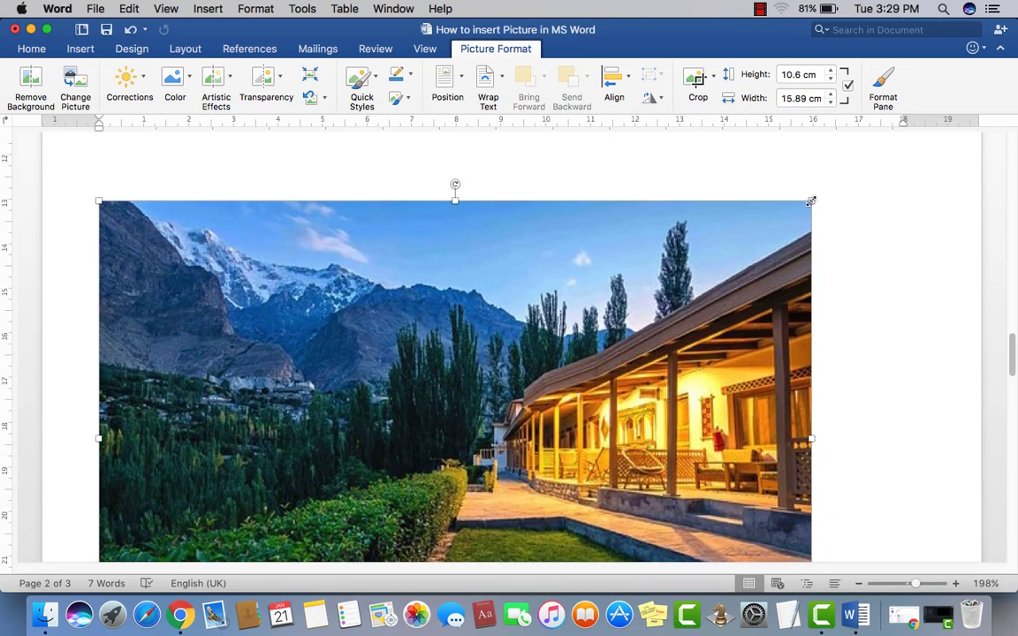
left_click_drag(652, 304, 348, 386)
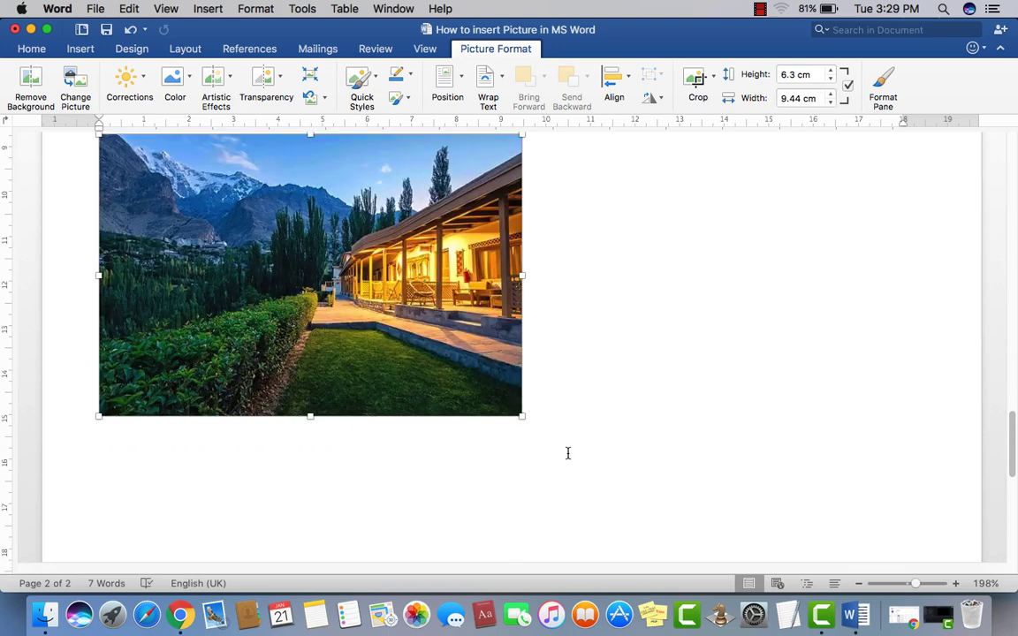
left_click(486, 84)
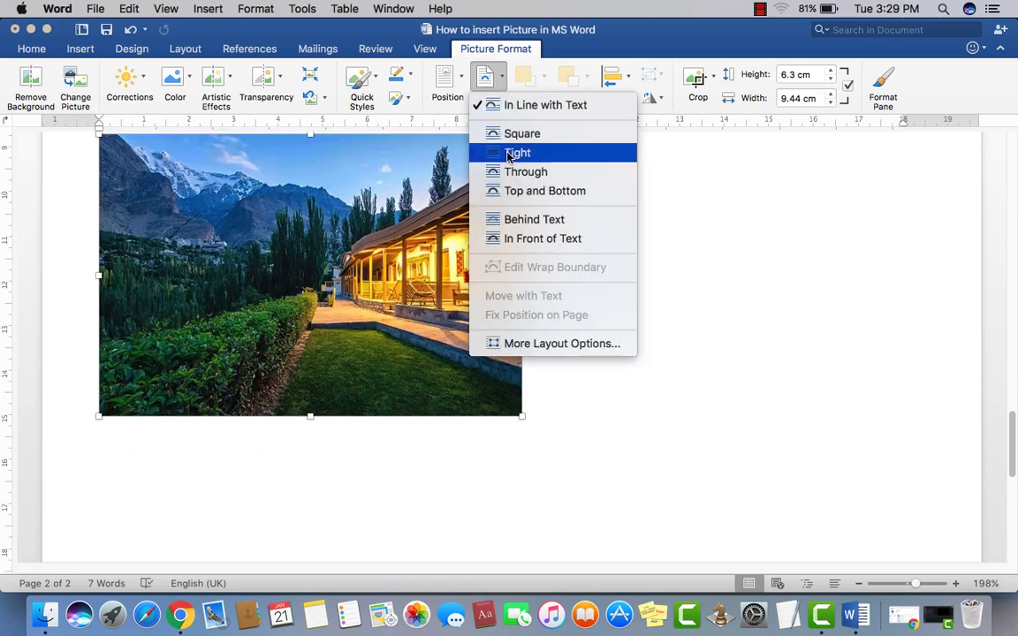
Step: Give the house photo Tight wrapping, move it beside the mountain photo and shrink it
left_click(557, 152)
scroll(458, 338, "up", 10)
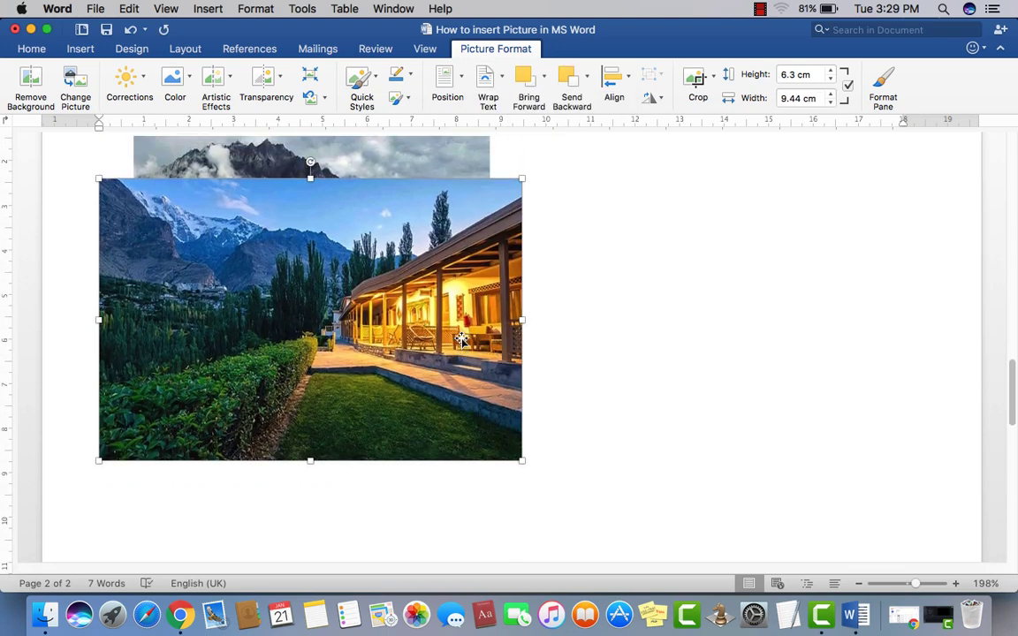
left_click_drag(367, 349, 771, 306)
left_click_drag(928, 538, 790, 449)
left_click(850, 379)
Step: Widen the house photo to 7.62 cm and shift it slightly right
left_click(683, 393)
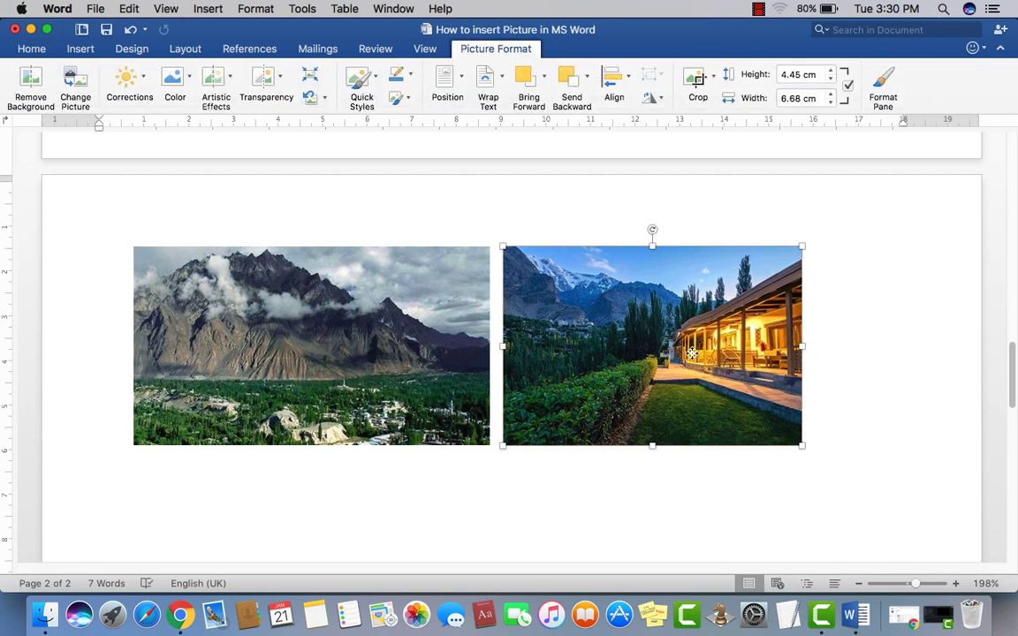
left_click(829, 377)
left_click(445, 352)
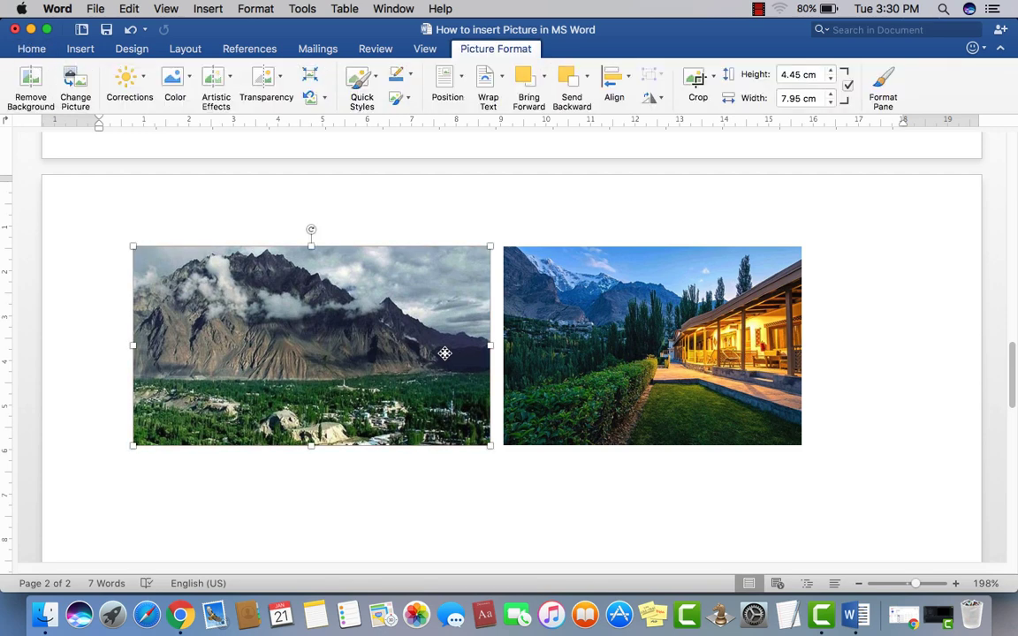
left_click(616, 365)
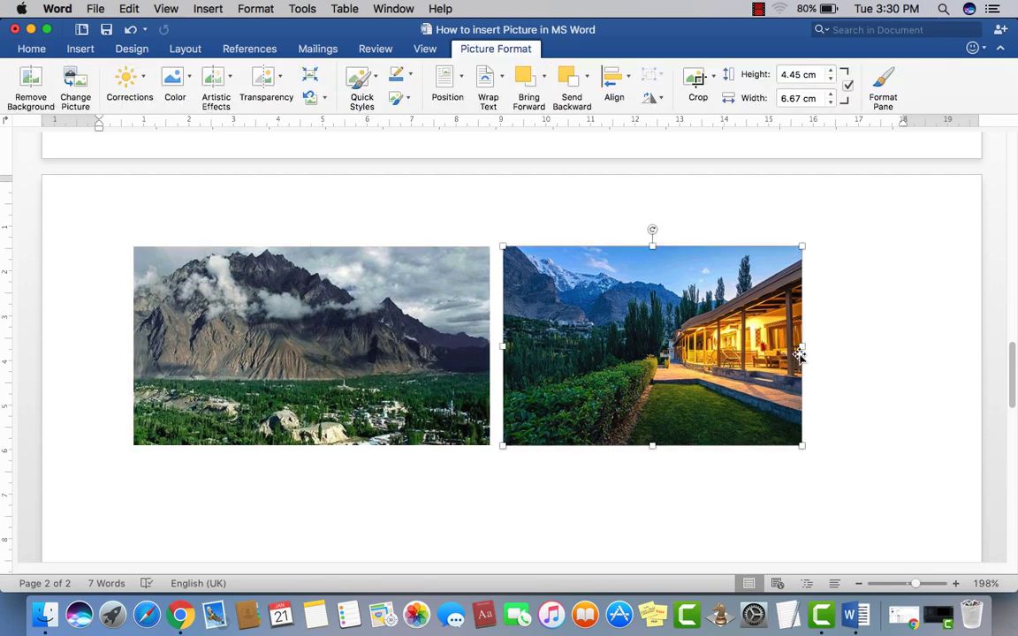
left_click_drag(801, 348, 844, 348)
mouse_move(686, 333)
left_mouse_down()
mouse_move(743, 333)
mouse_move(689, 333)
left_mouse_up()
left_click(668, 483)
left_click(669, 353)
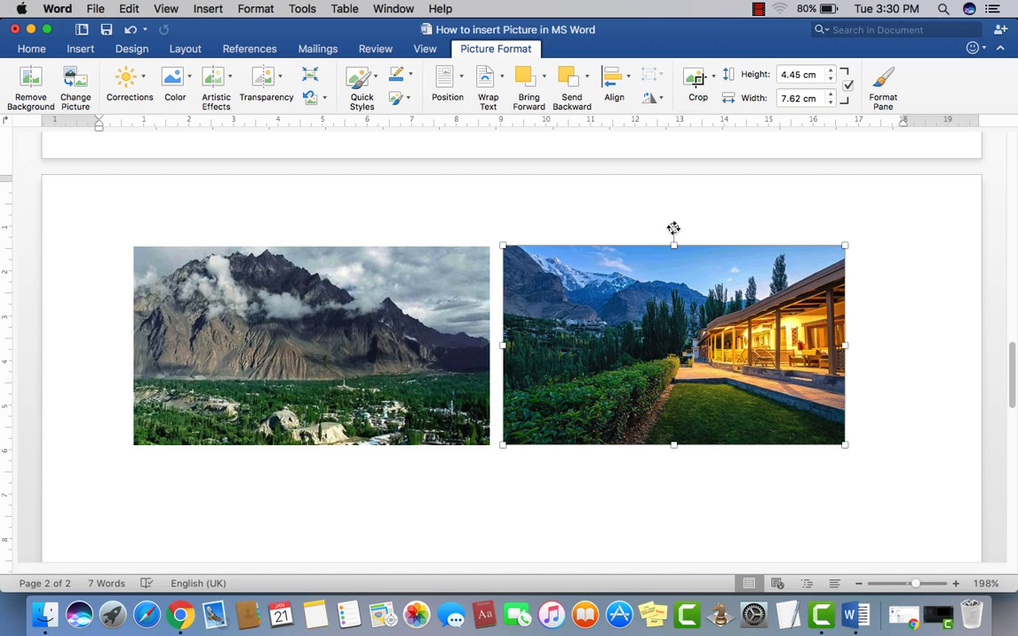
left_click_drag(675, 229, 616, 248)
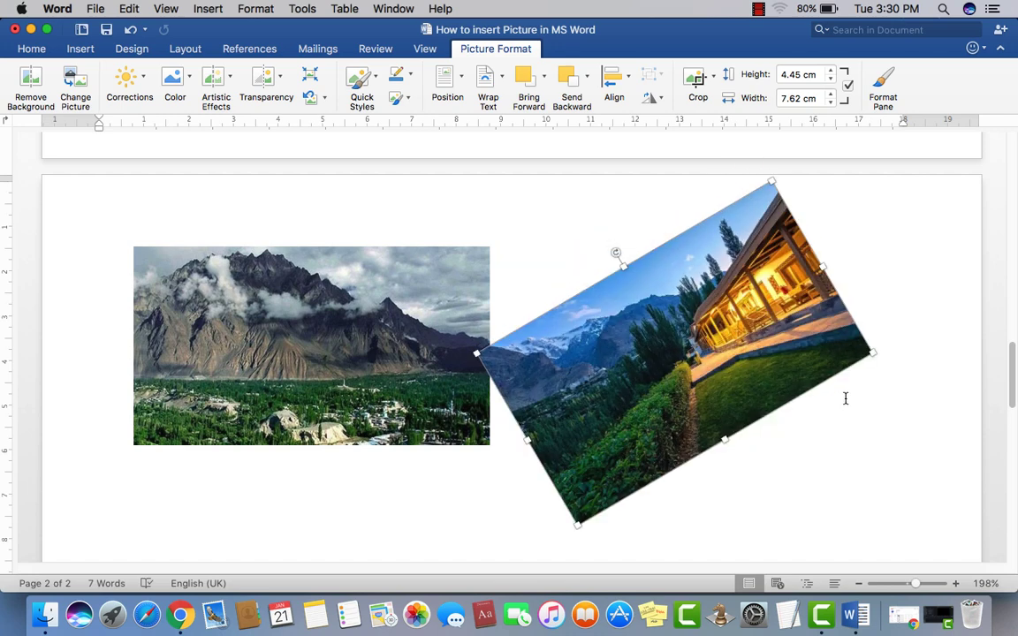
left_click_drag(662, 319, 688, 319)
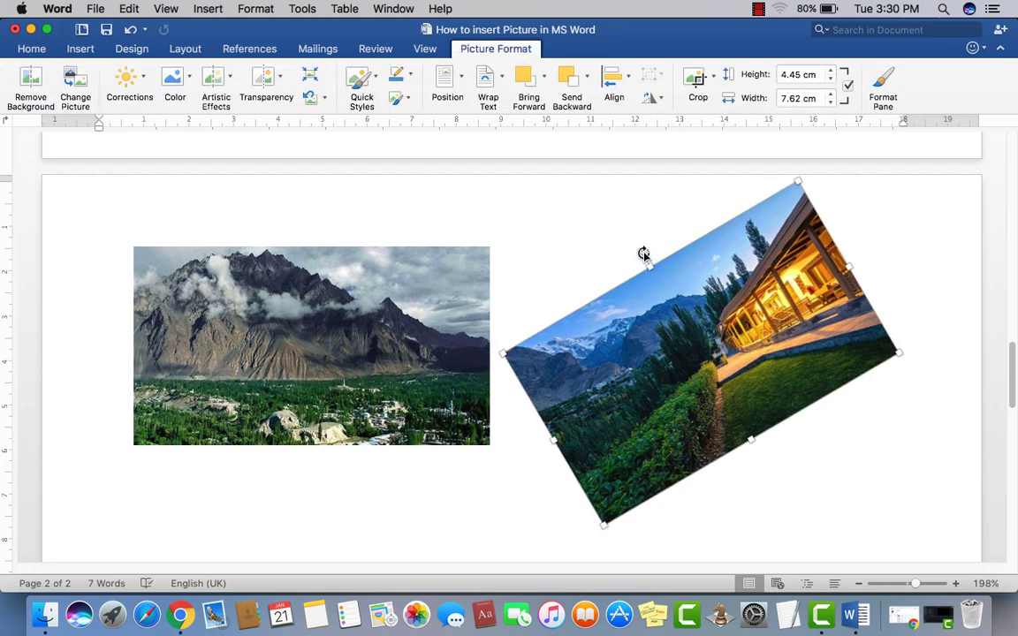
left_click_drag(642, 253, 698, 261)
left_click_drag(695, 345, 668, 335)
left_click(670, 483)
left_click(404, 355)
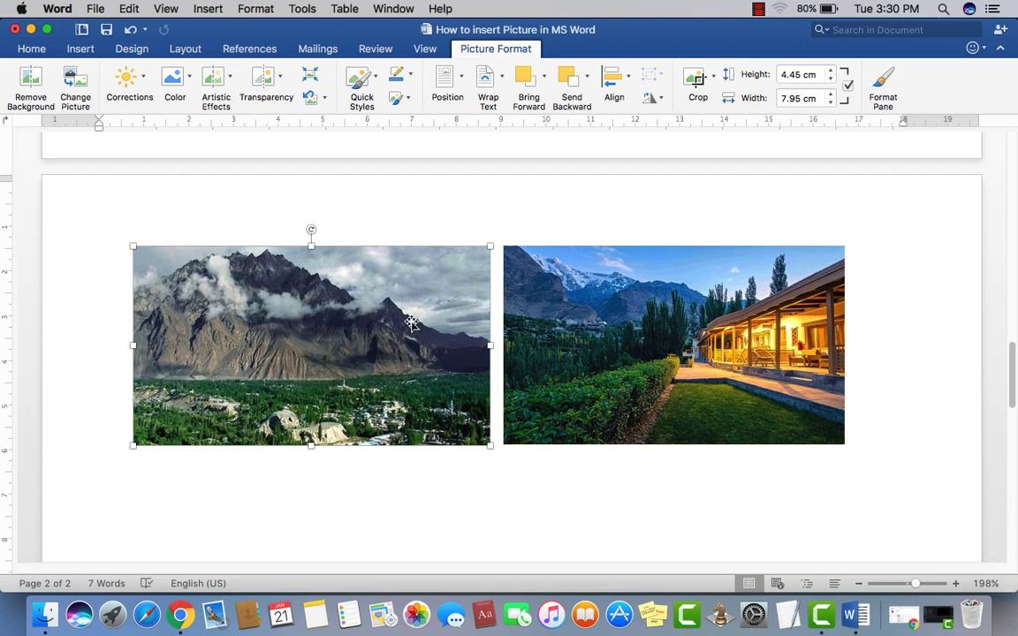
double_click(411, 323)
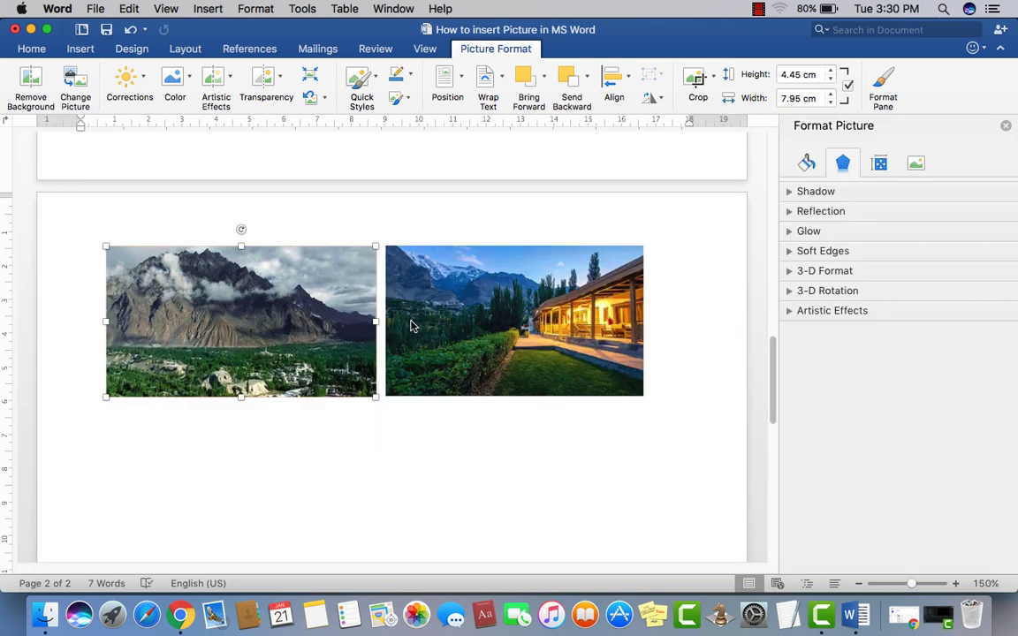
left_click(1006, 127)
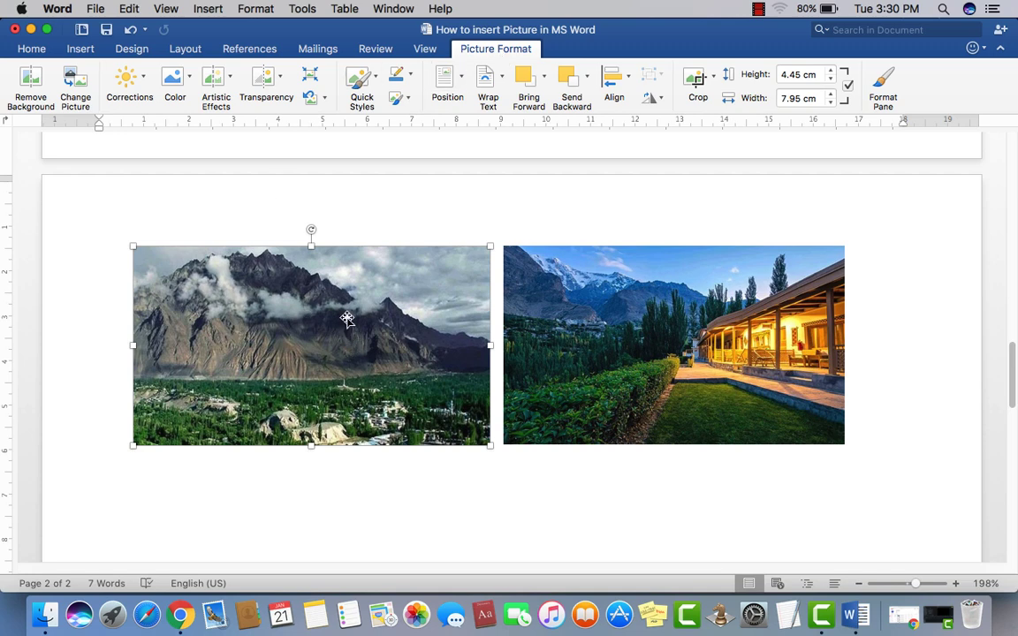
left_click(351, 202)
left_click(336, 318)
left_click(361, 220)
left_click(352, 309)
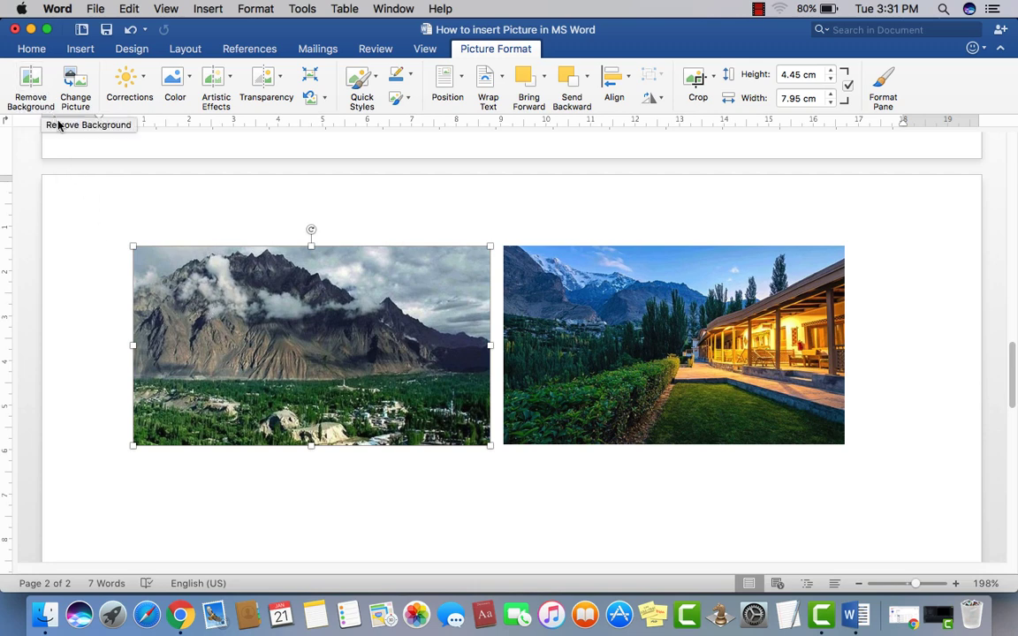
left_click(371, 516)
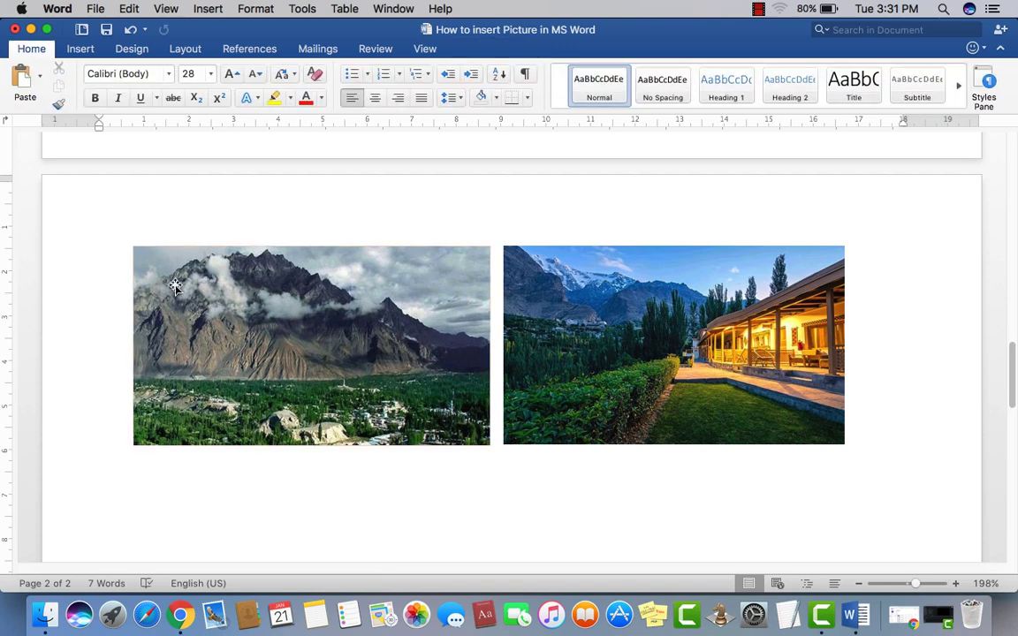
left_click(318, 309)
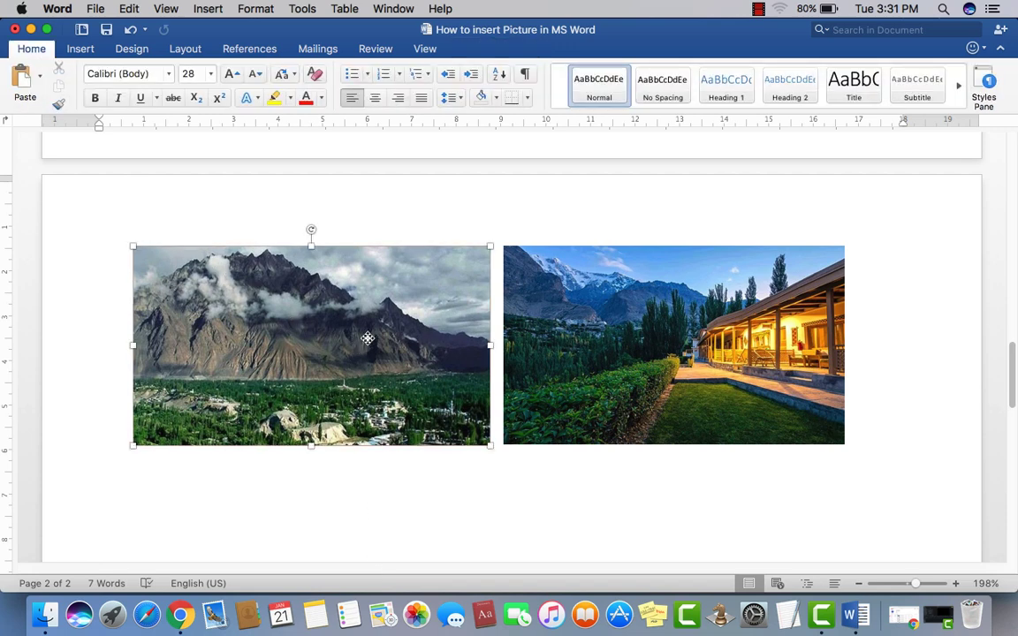
left_click(32, 79)
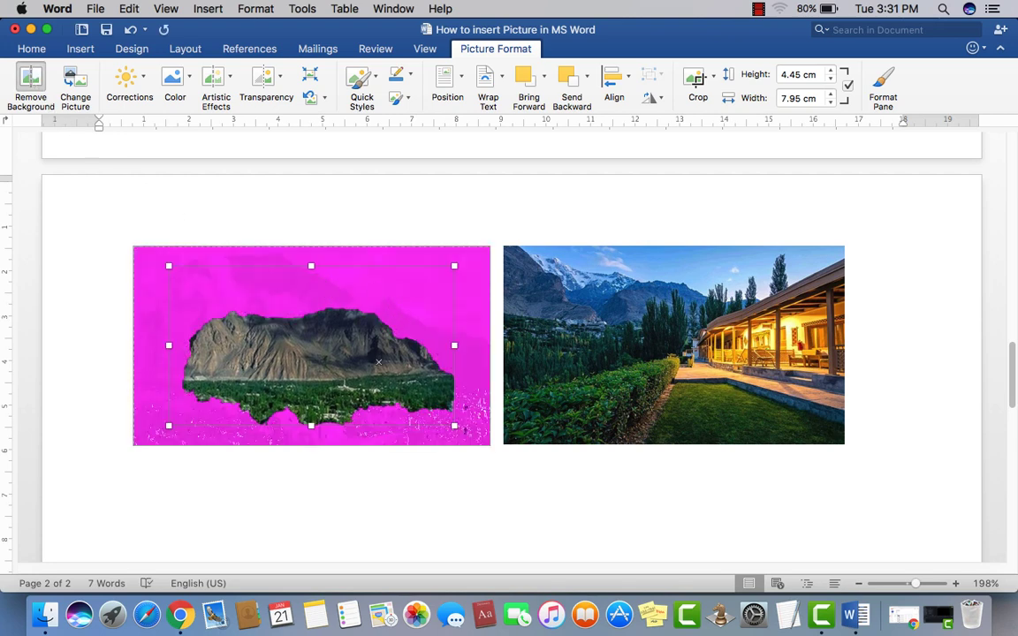
left_click_drag(352, 325, 356, 357)
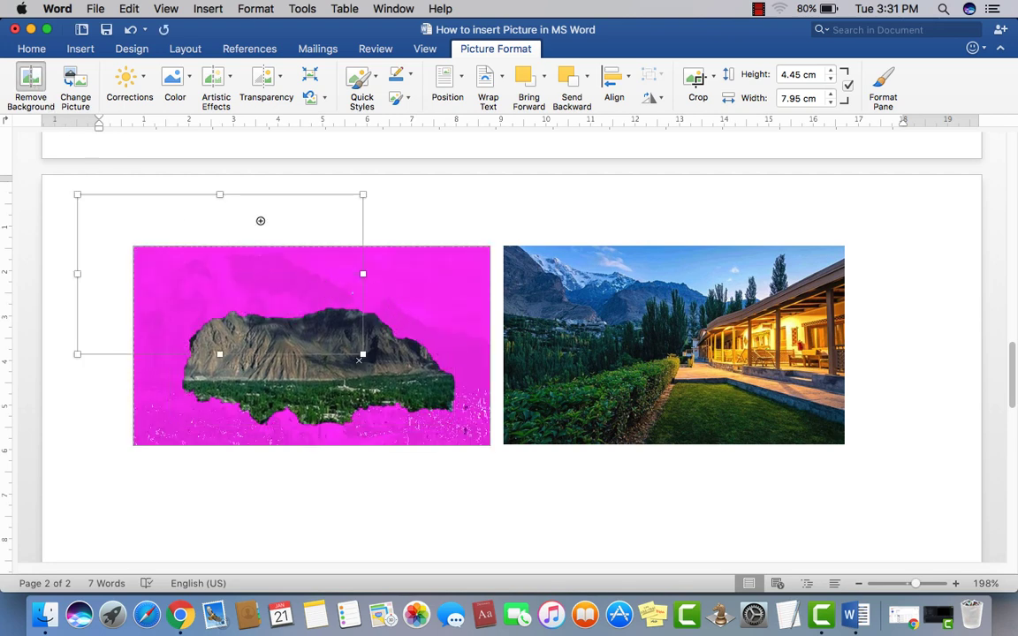
key("super+z")
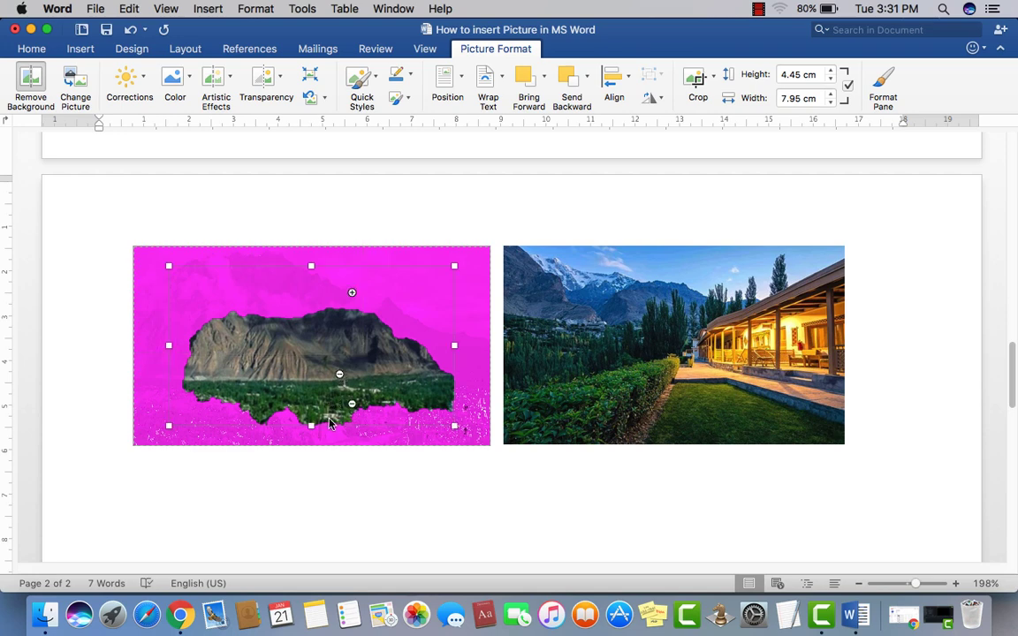
left_click(328, 403)
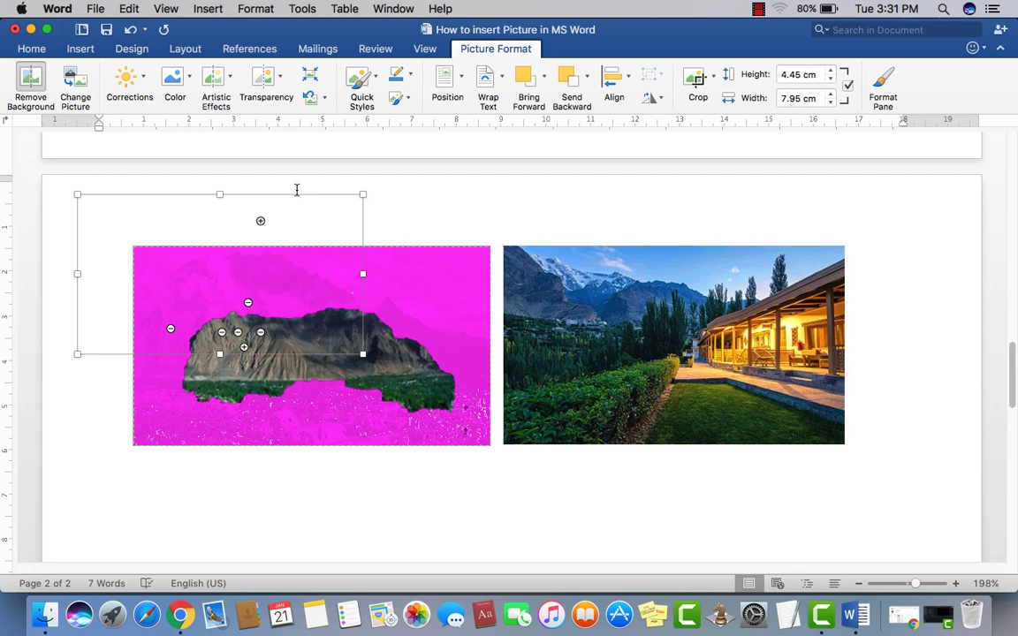
key("super+z")
key("super+z")
key("super+z")
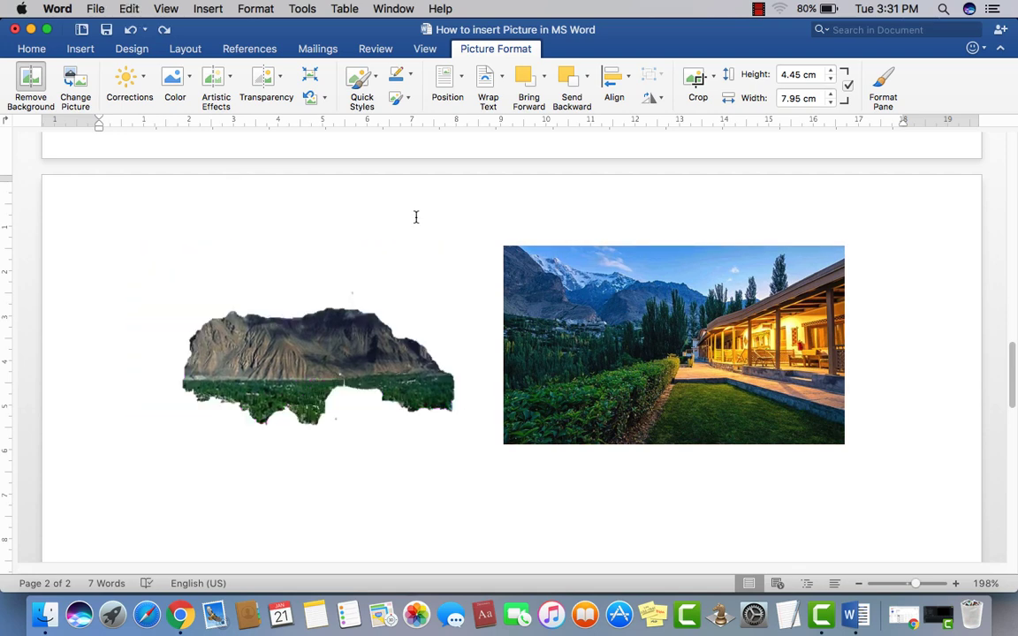
key("super+z")
key("super+z")
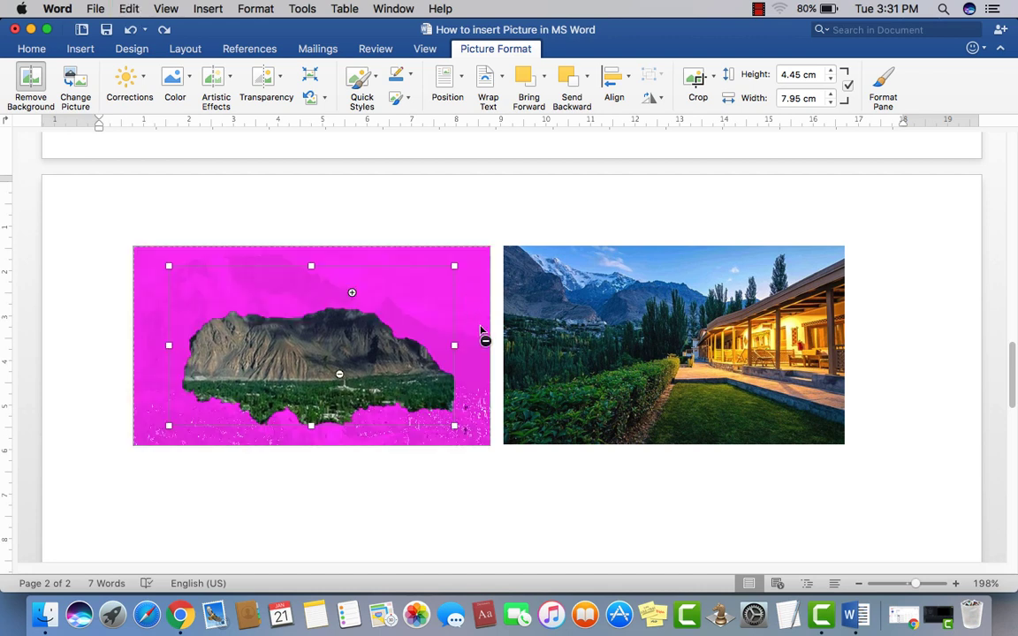
key("super+z")
key("super+z")
key("super+z")
key("super+z")
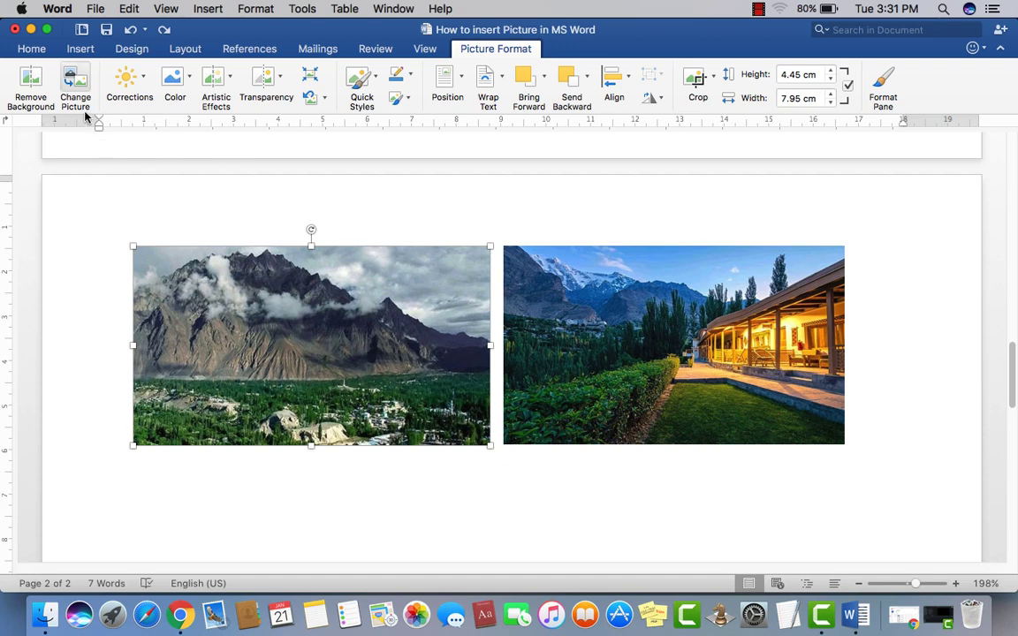
Step: Change the house picture to P3.jpeg, then widen it and move it against the mountain photo
left_click(538, 492)
left_click(557, 375)
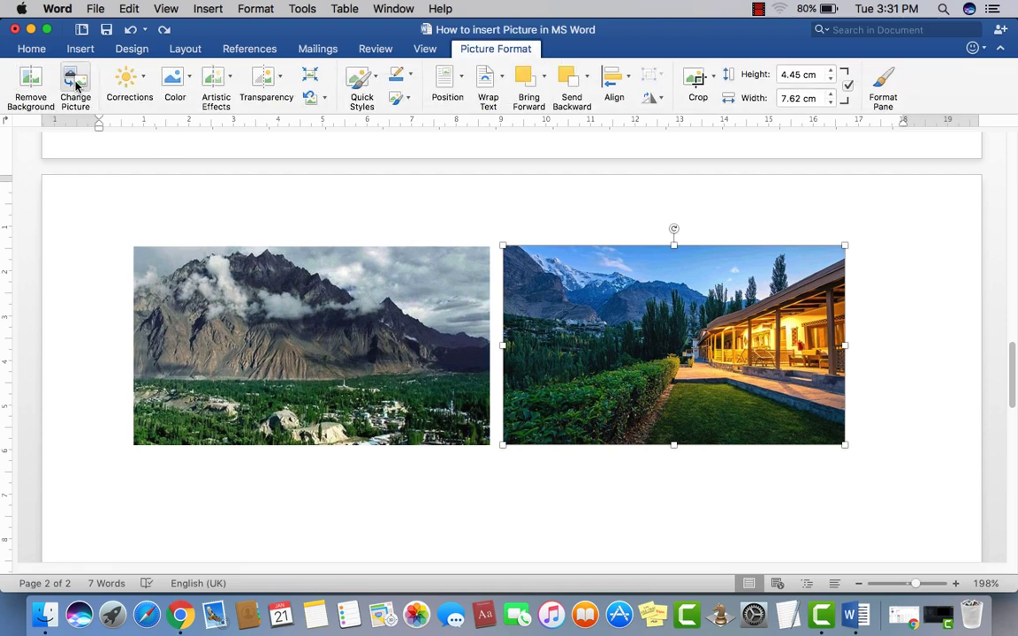
left_click(76, 85)
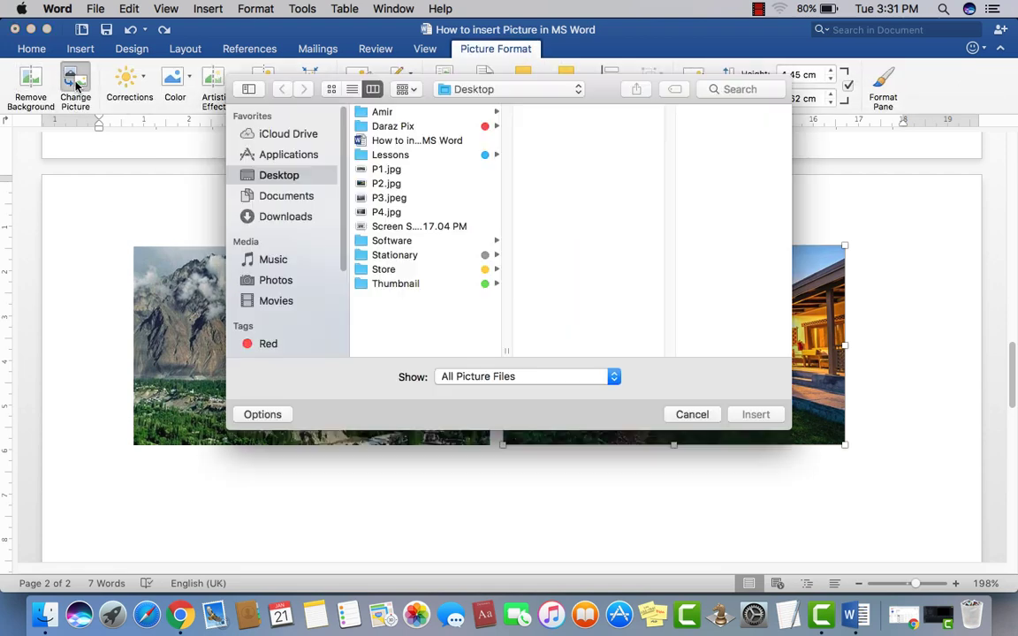
left_click(387, 170)
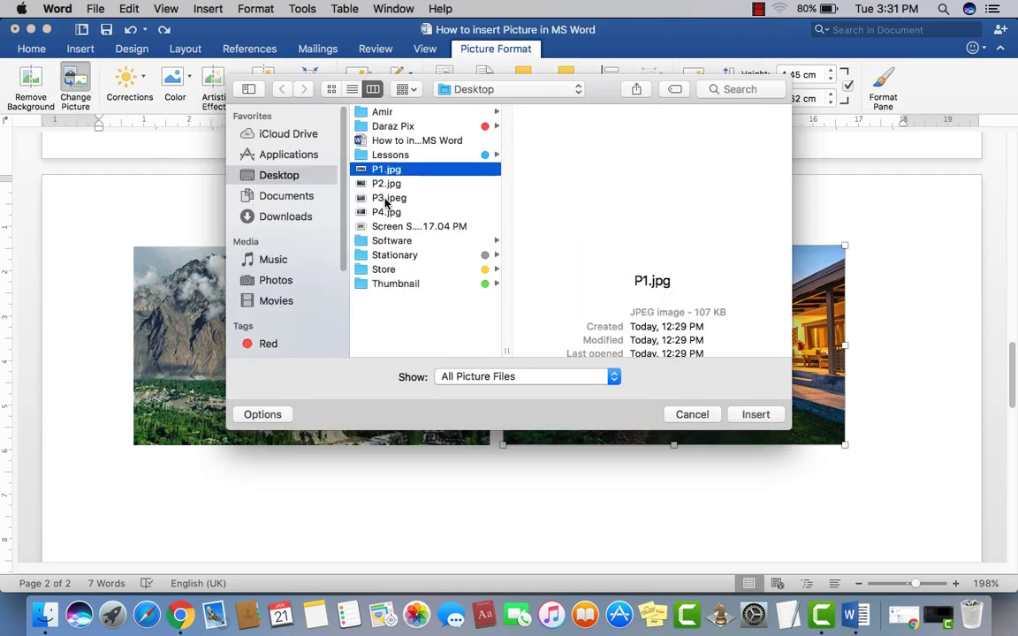
left_click(387, 198)
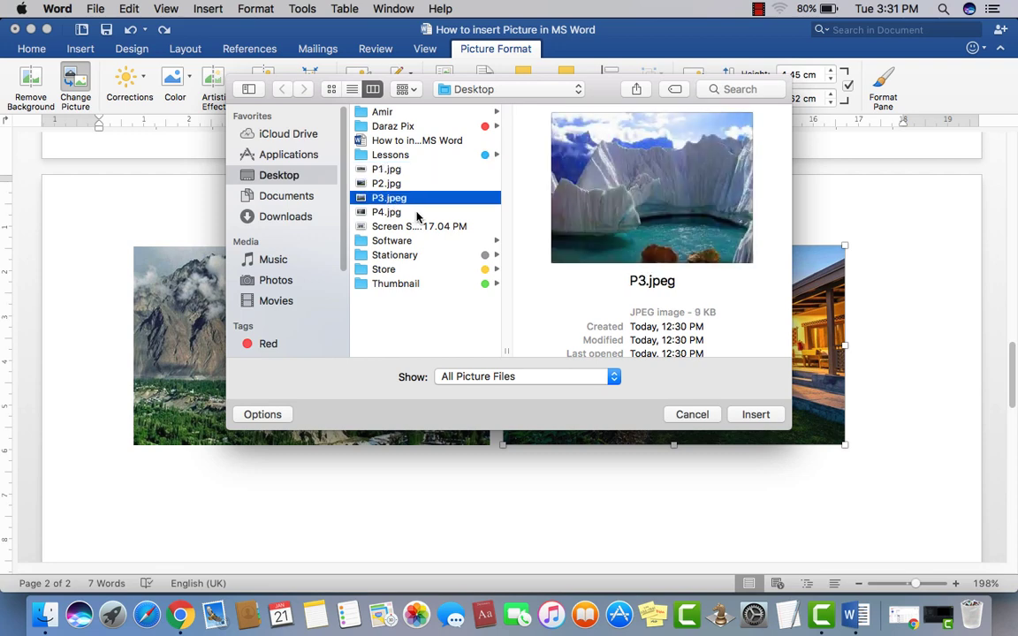
left_click(765, 420)
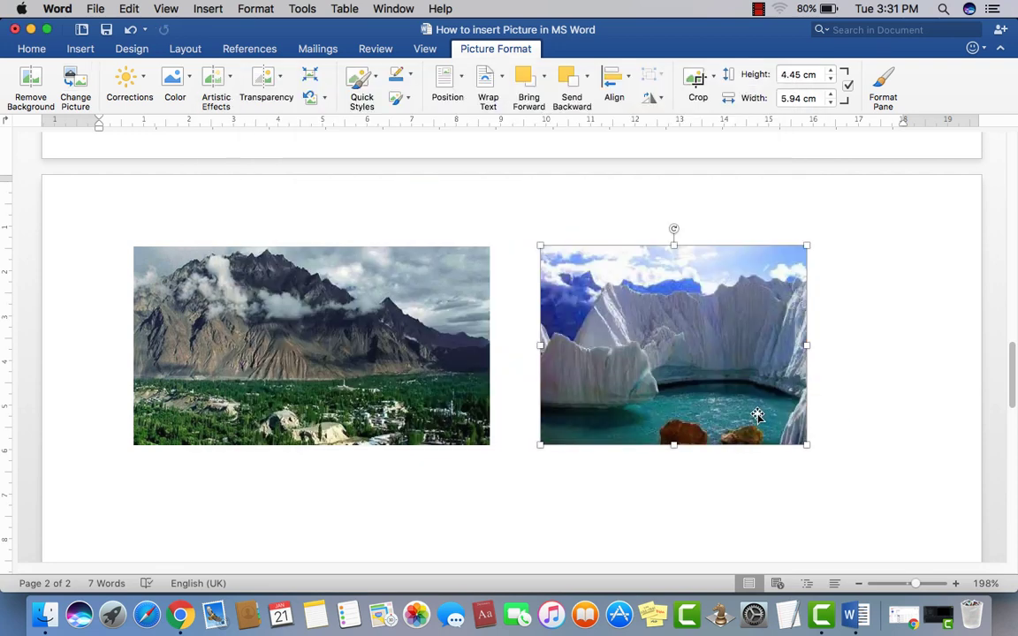
left_click_drag(807, 346, 844, 351)
left_click_drag(722, 323, 679, 324)
Step: Widen the glacier photo to 7.3 cm, then select the mountain photo
left_click_drag(803, 346, 830, 344)
left_click(681, 476)
left_click(409, 333)
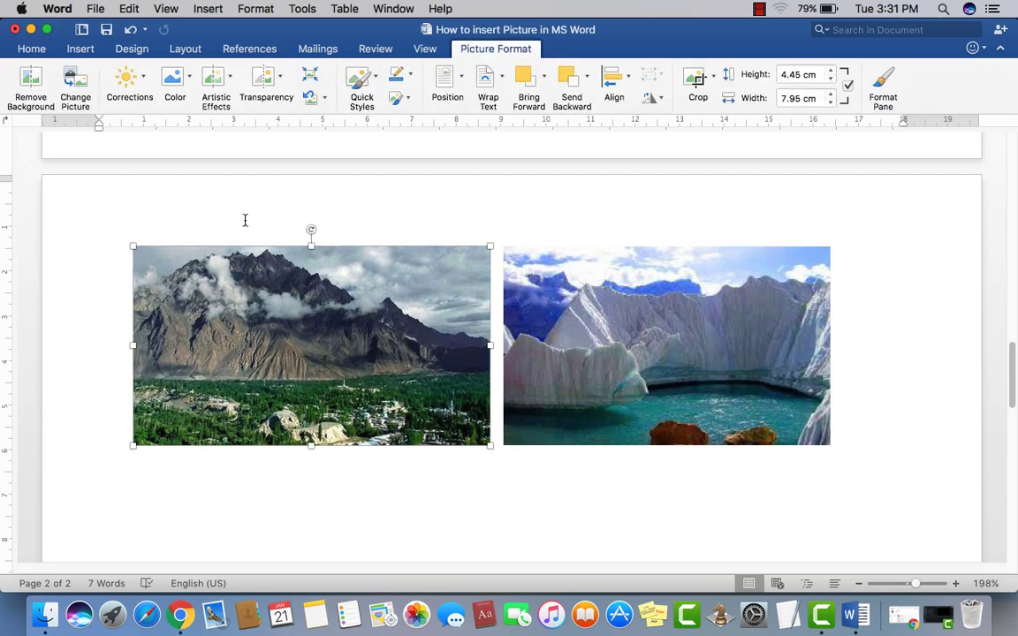
left_click(371, 497)
left_click(352, 364)
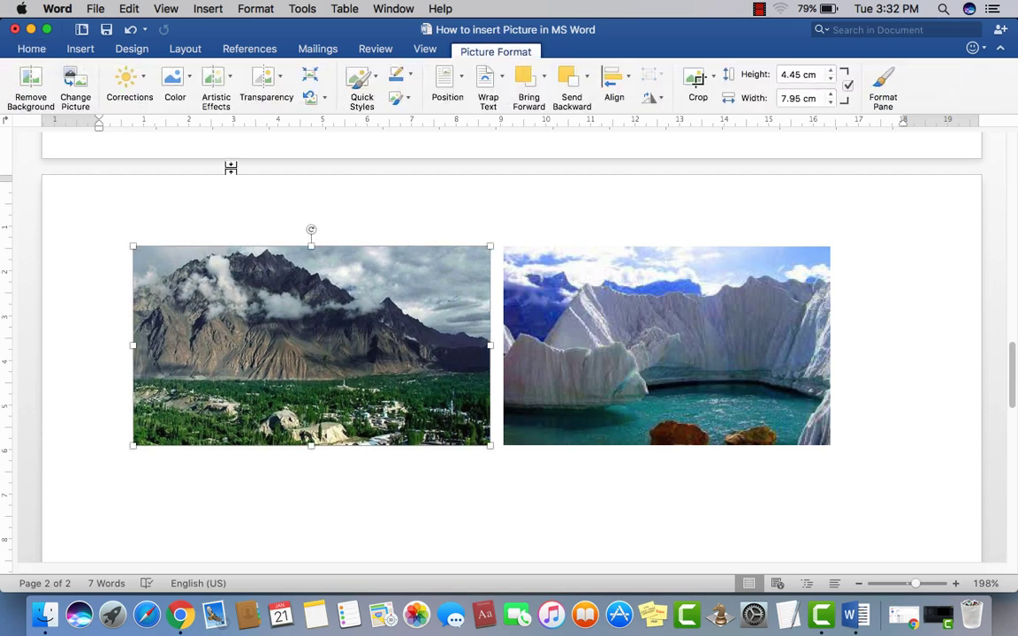
Step: Brighten the mountain photo with a Brightness/Contrast correction preset
left_click(143, 81)
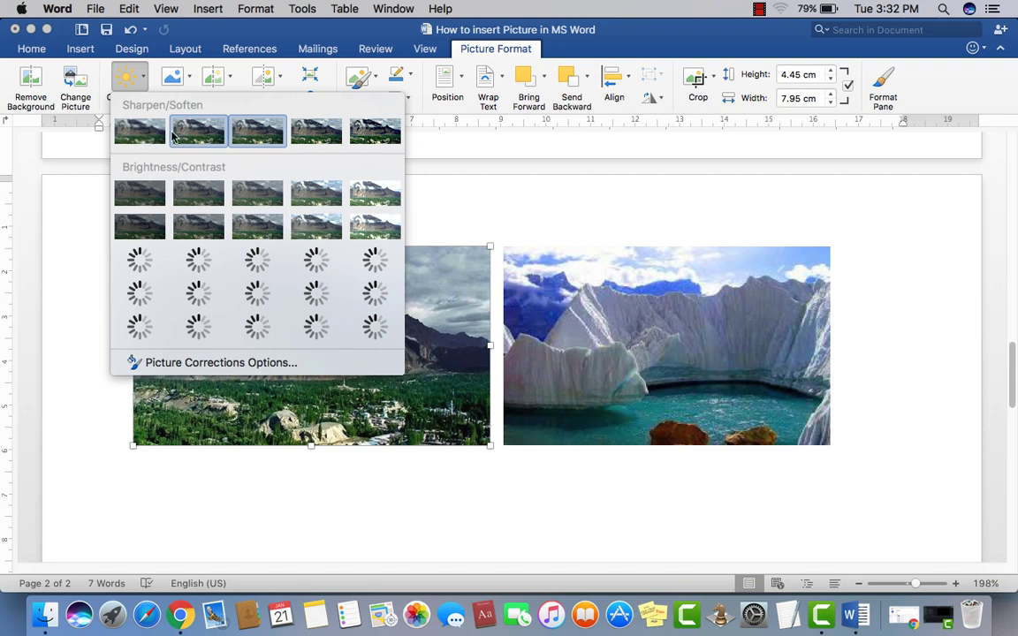
left_click(383, 201)
key("super+z")
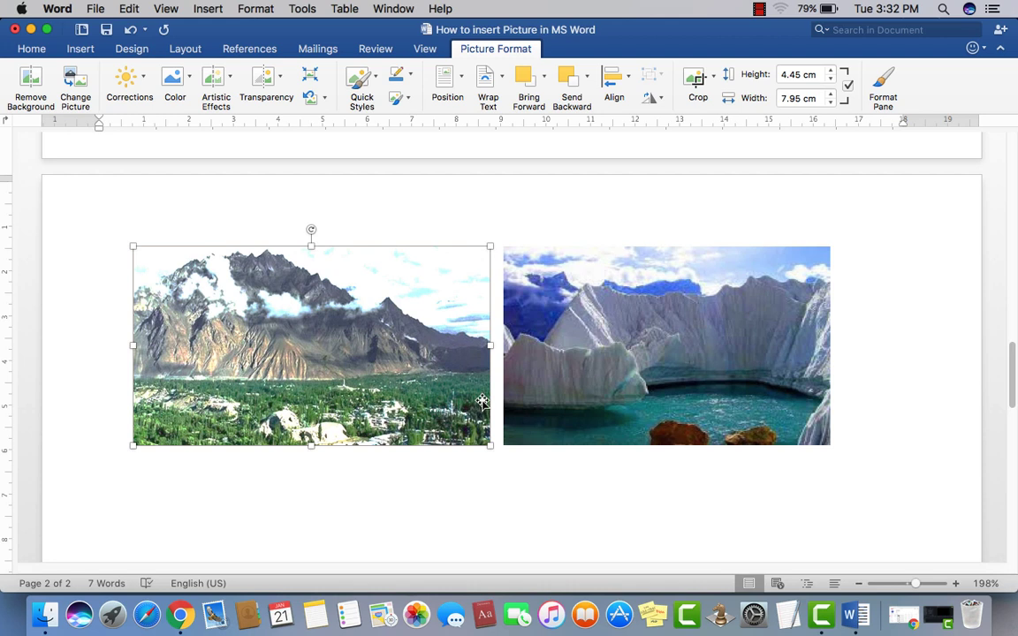
left_click(190, 81)
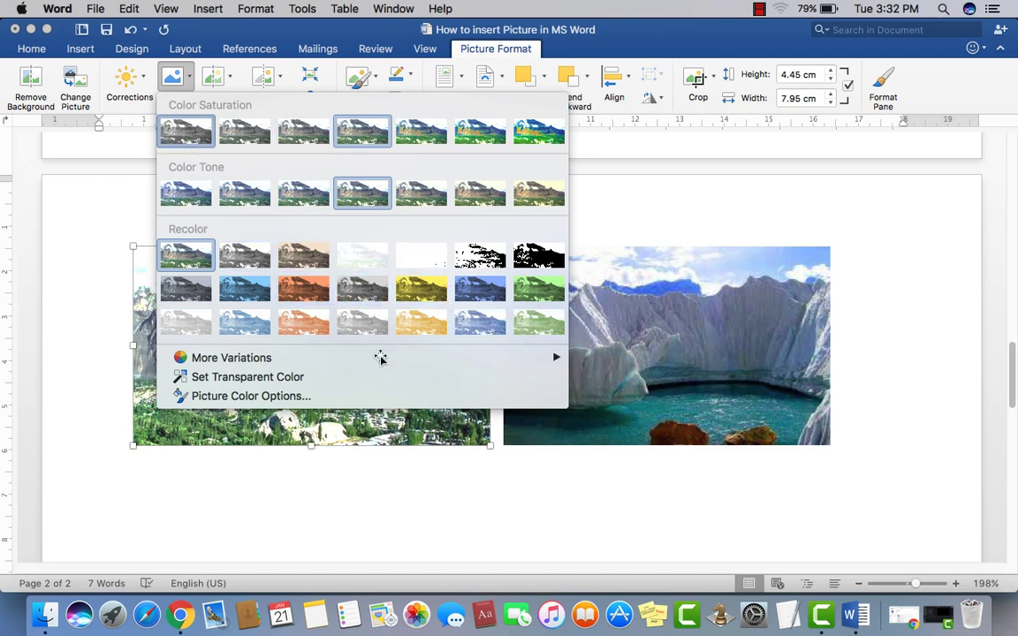
key("Return")
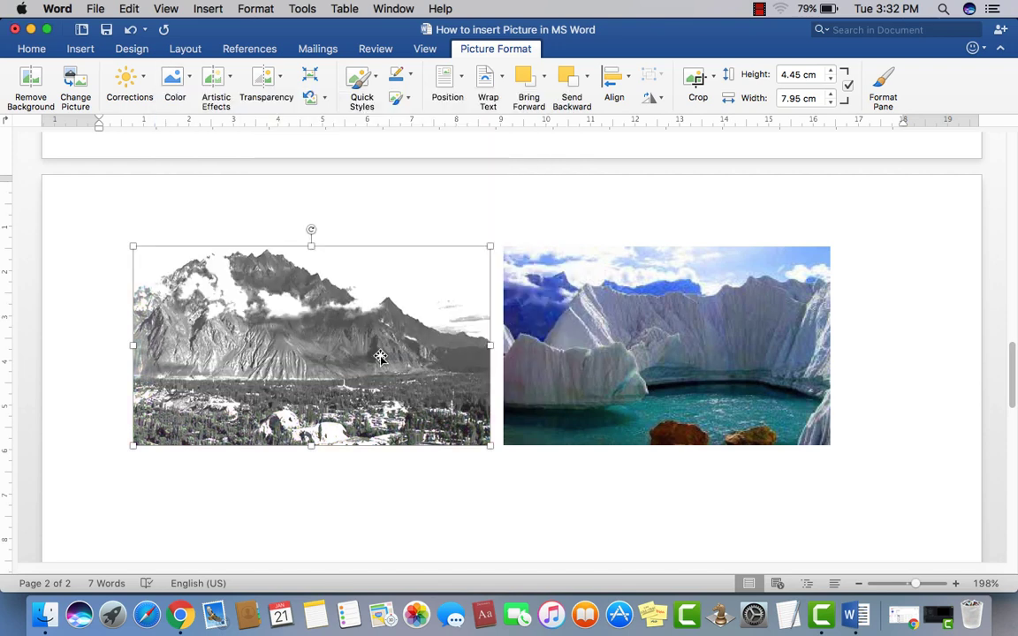
key("super+z")
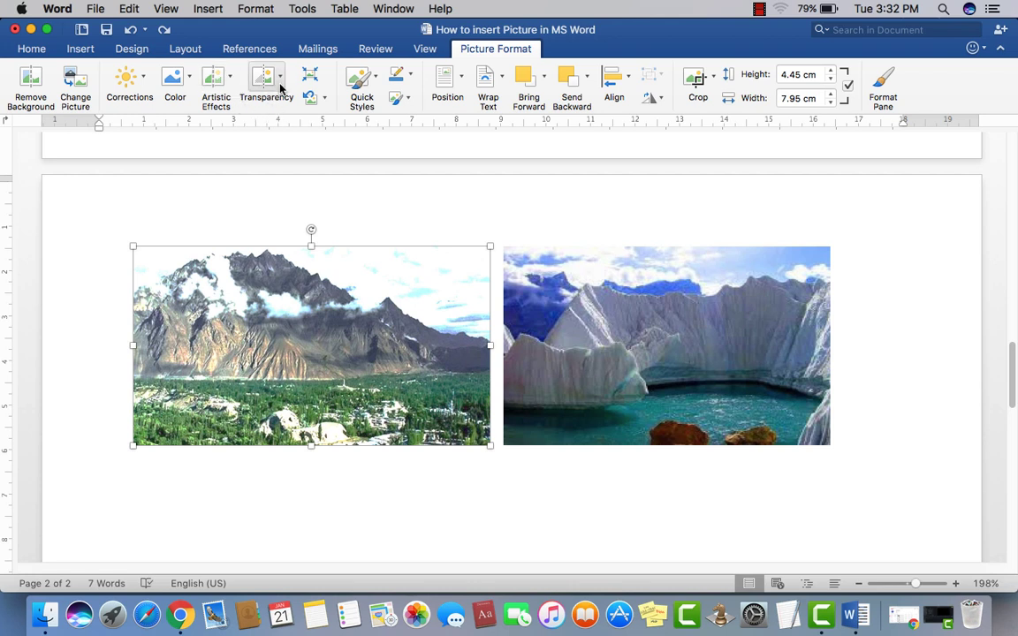
left_click(218, 80)
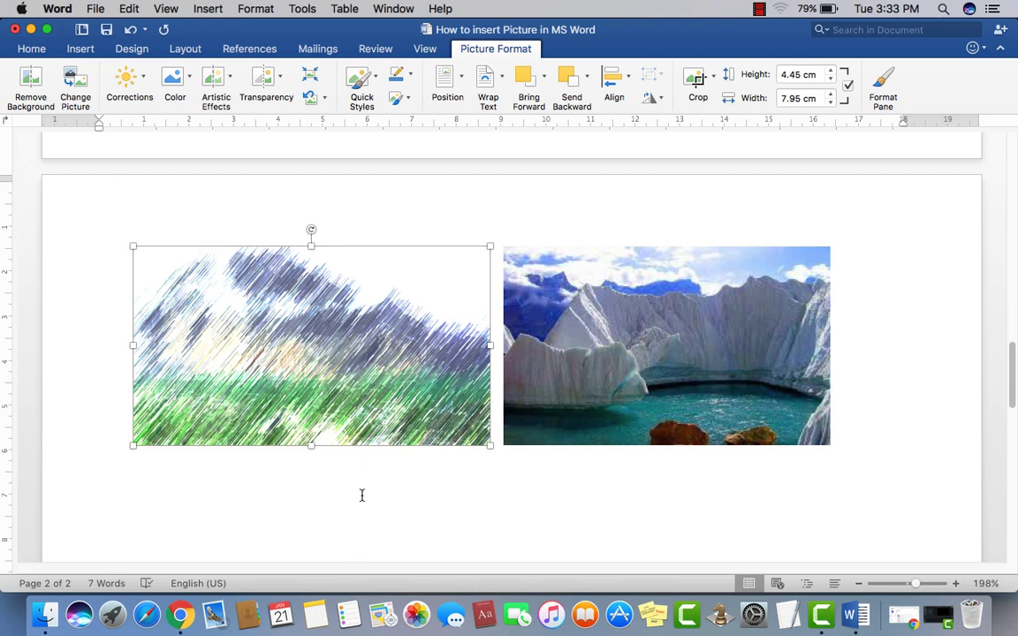
key("super+z")
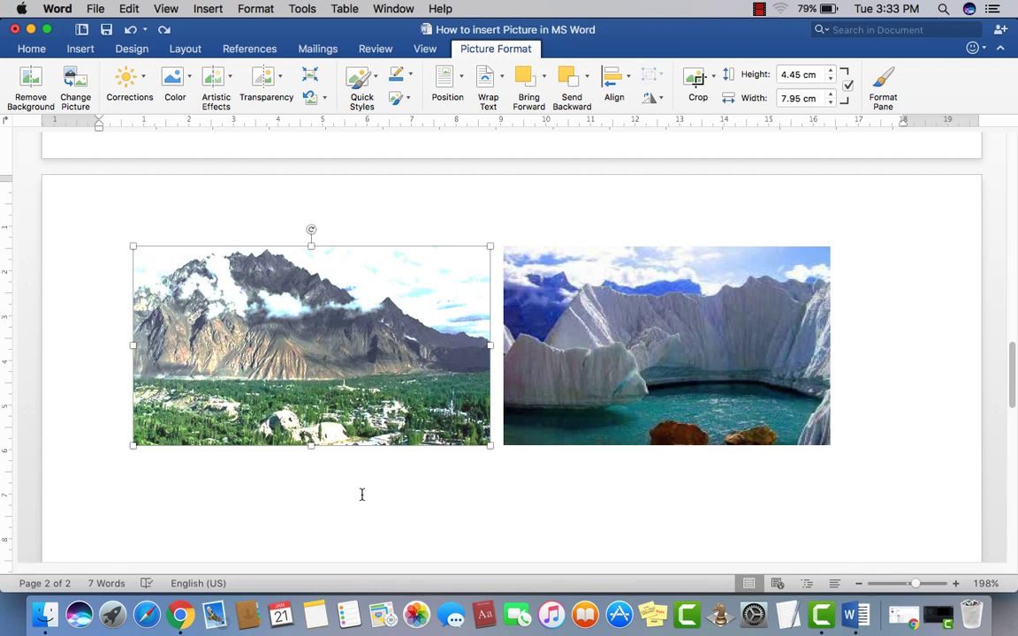
left_click(362, 502)
left_click(351, 375)
left_click(550, 332)
left_click(390, 329)
left_click(384, 207)
left_click(431, 204)
left_click(431, 204)
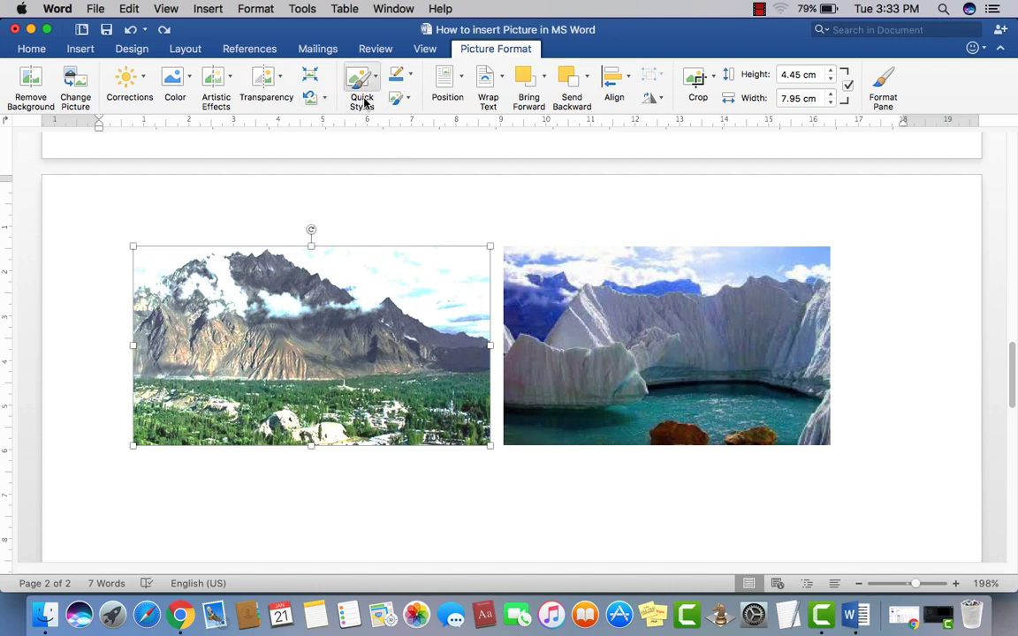
Step: Try several preset picture styles on the mountain photo, settling on a beveled frame
left_click(362, 92)
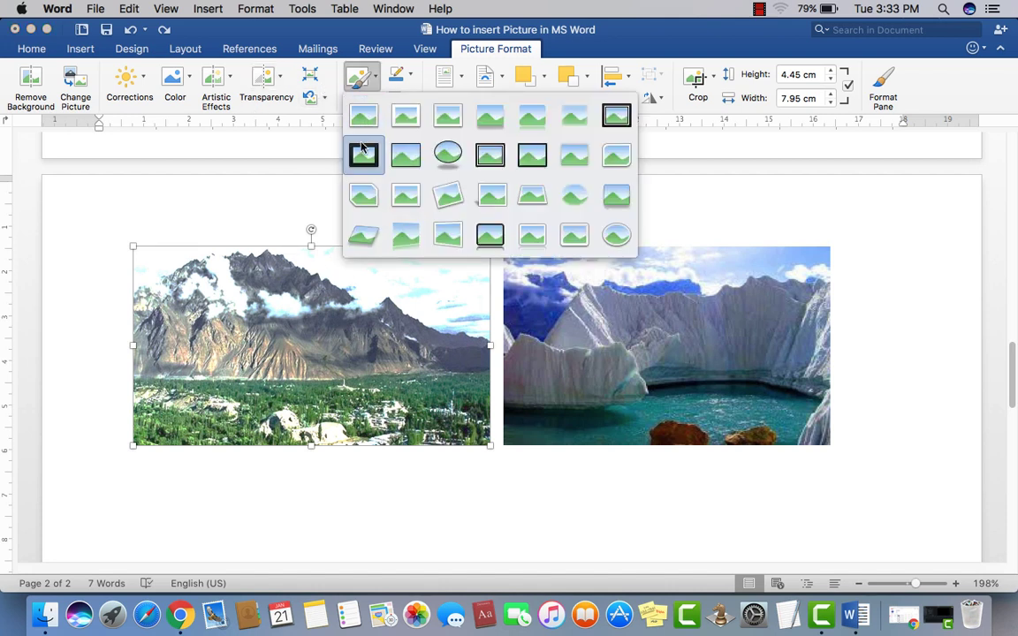
left_click(450, 157)
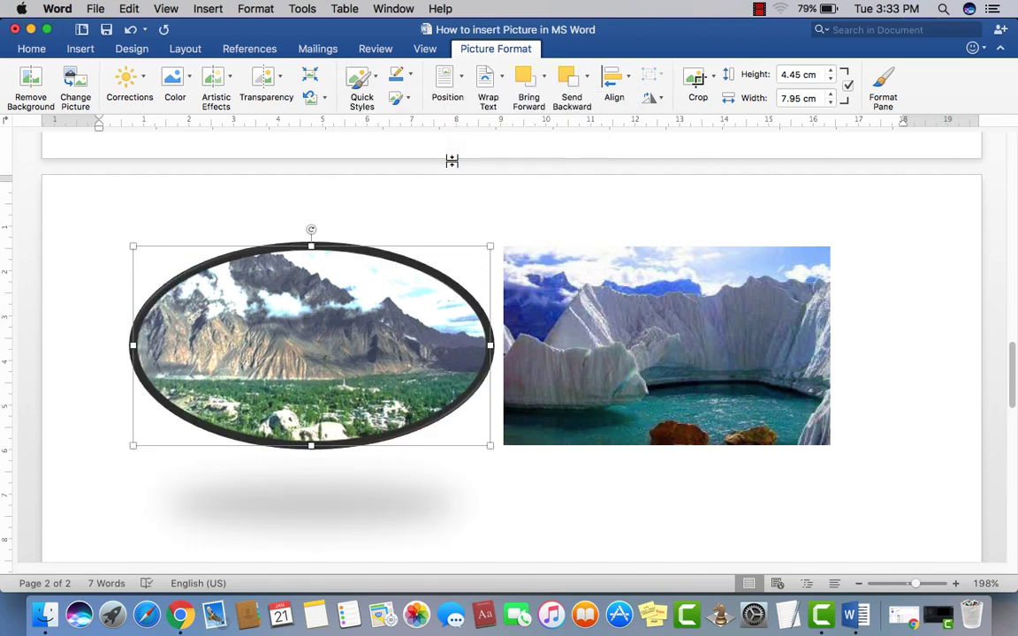
left_click(359, 97)
left_click(489, 155)
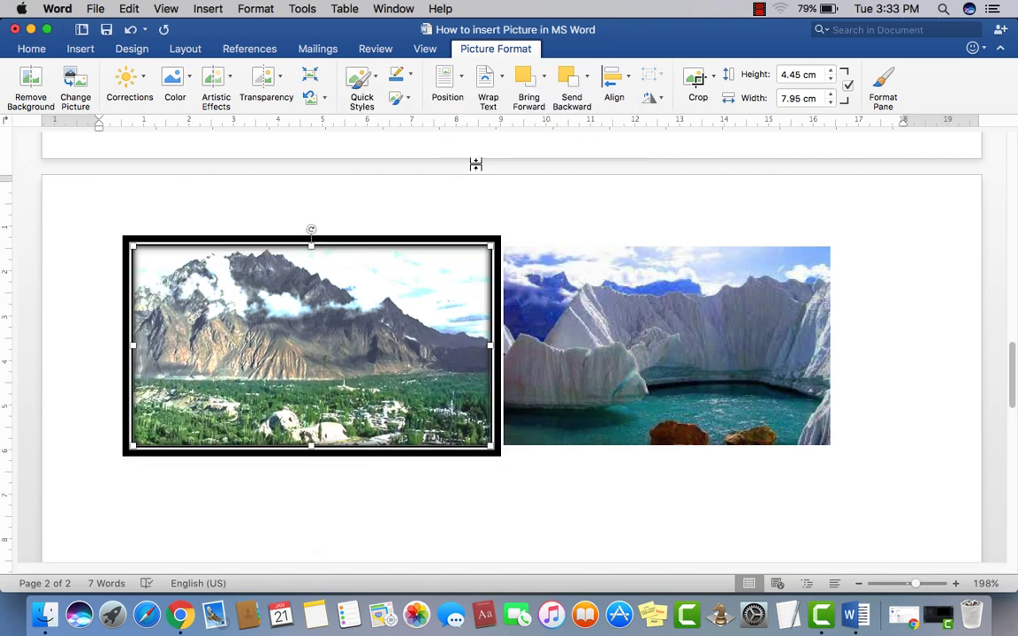
left_click(359, 88)
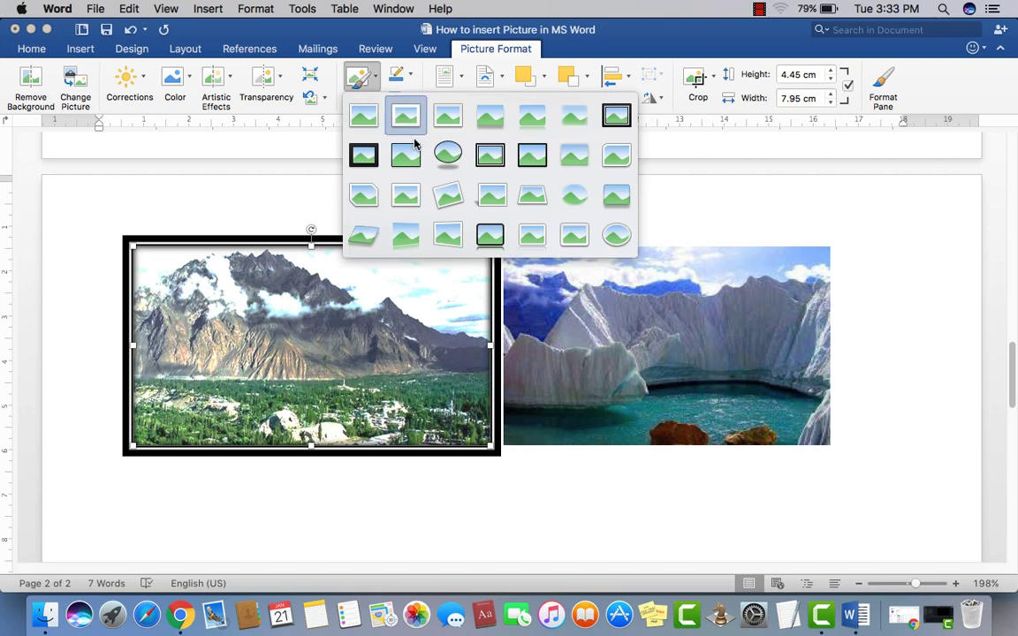
left_click(530, 197)
left_click(364, 99)
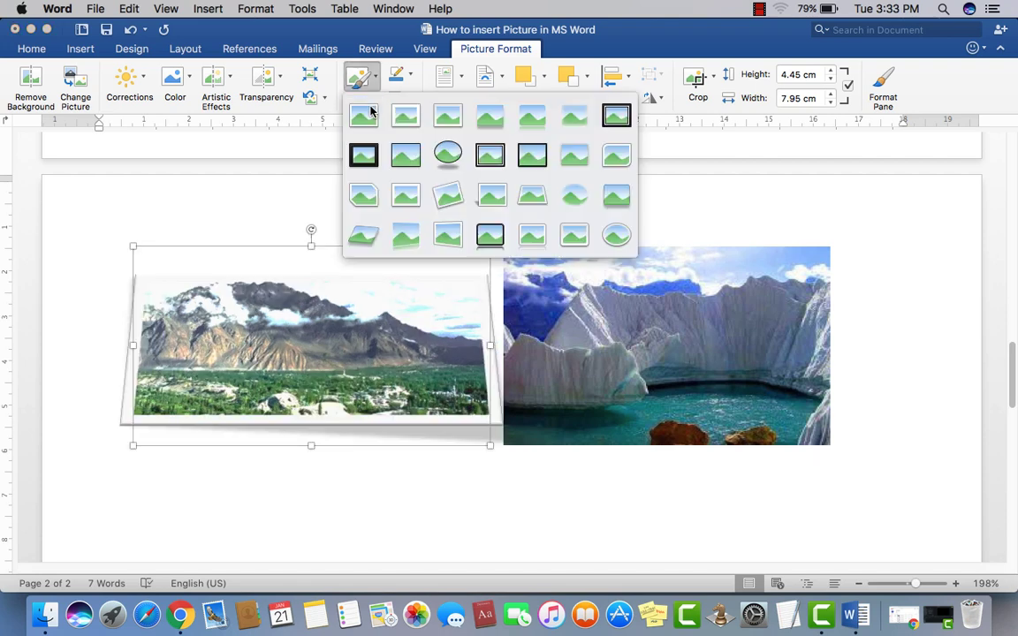
left_click(572, 237)
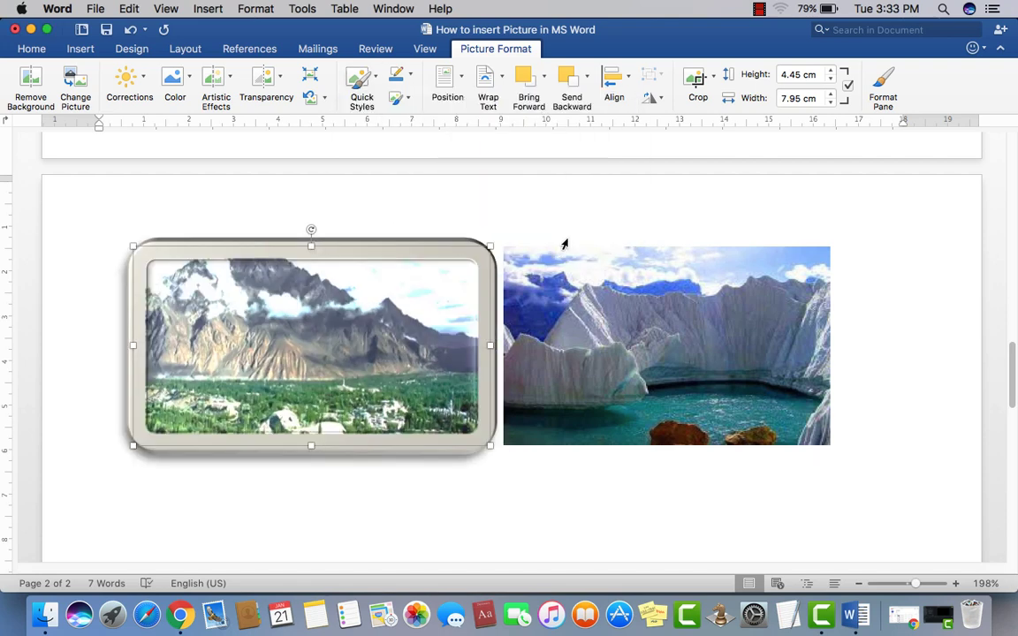
left_click(359, 93)
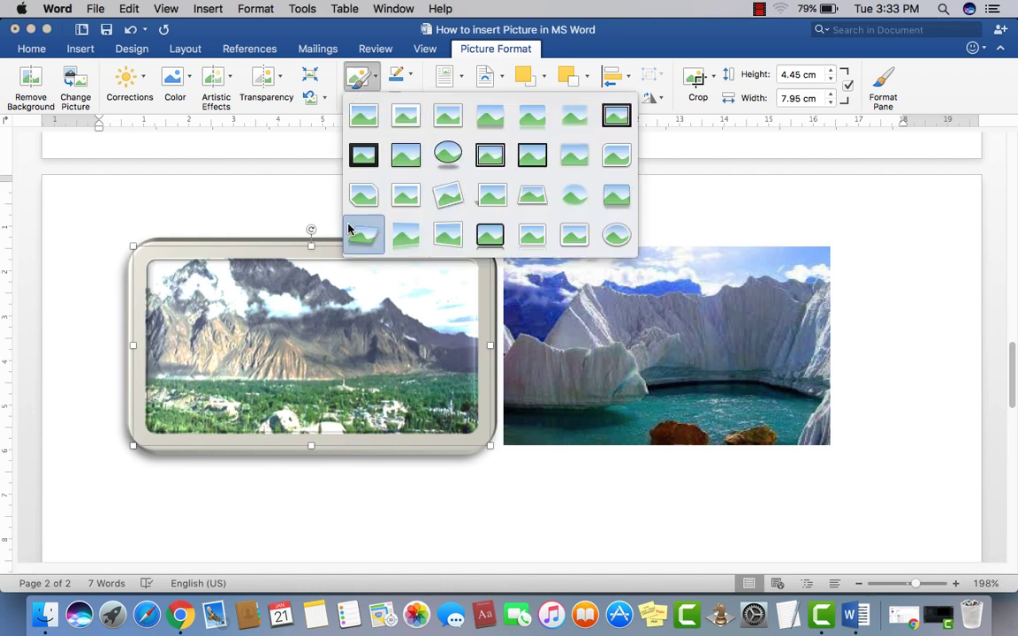
left_click(369, 187)
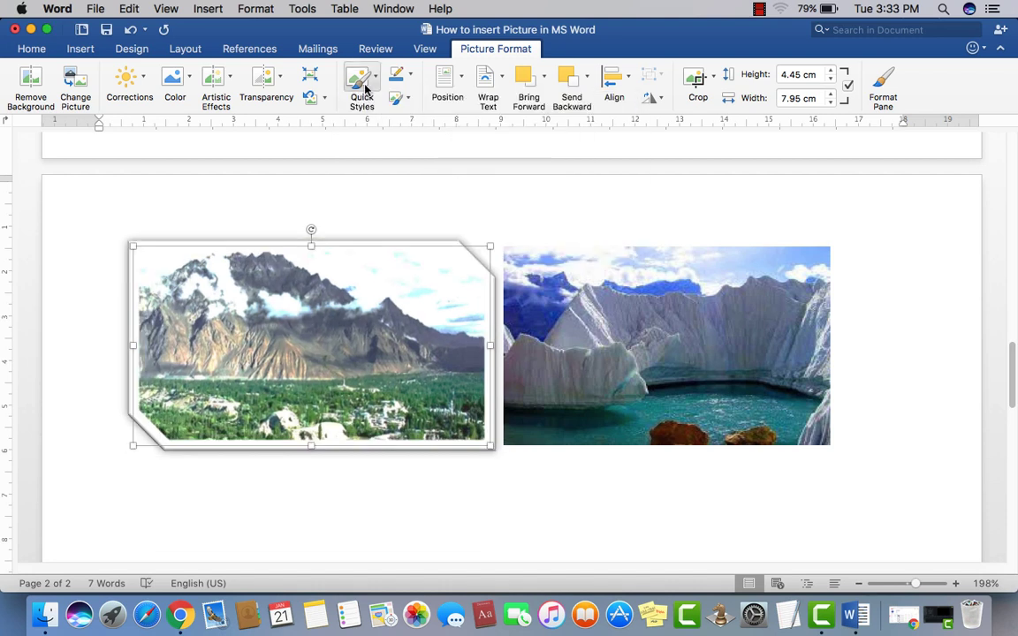
left_click(364, 85)
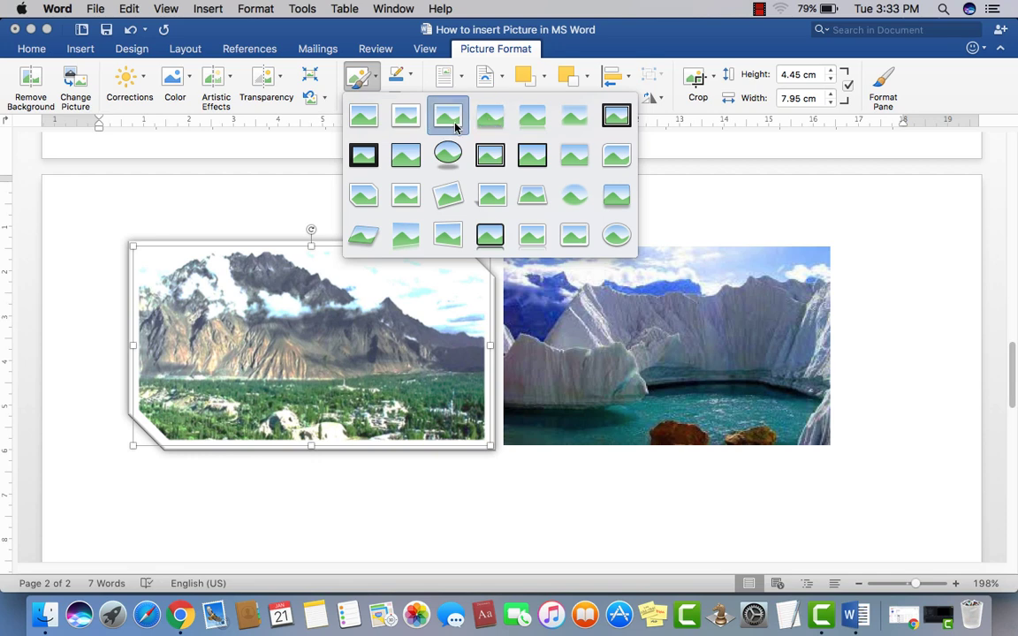
left_click(455, 126)
Step: Give the glacier photo a rounded perspective picture style
left_click(521, 265)
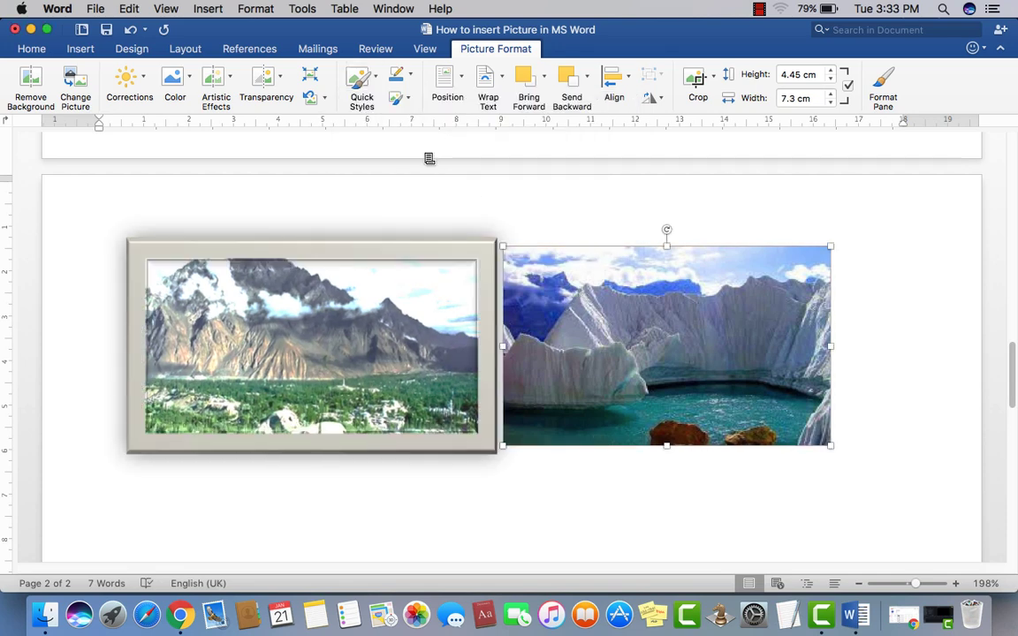
left_click(371, 100)
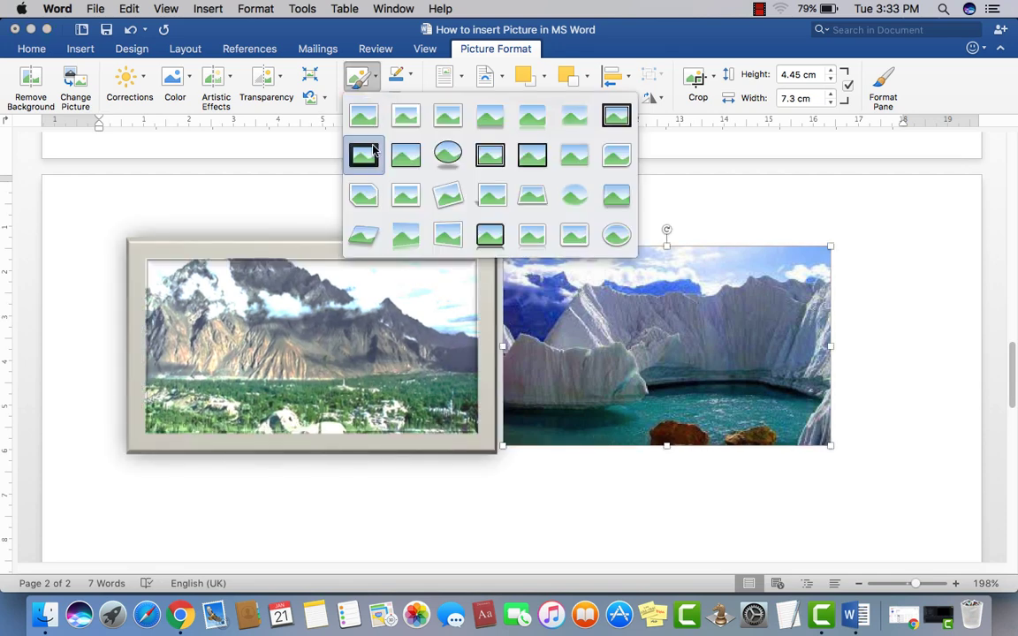
left_click(370, 212)
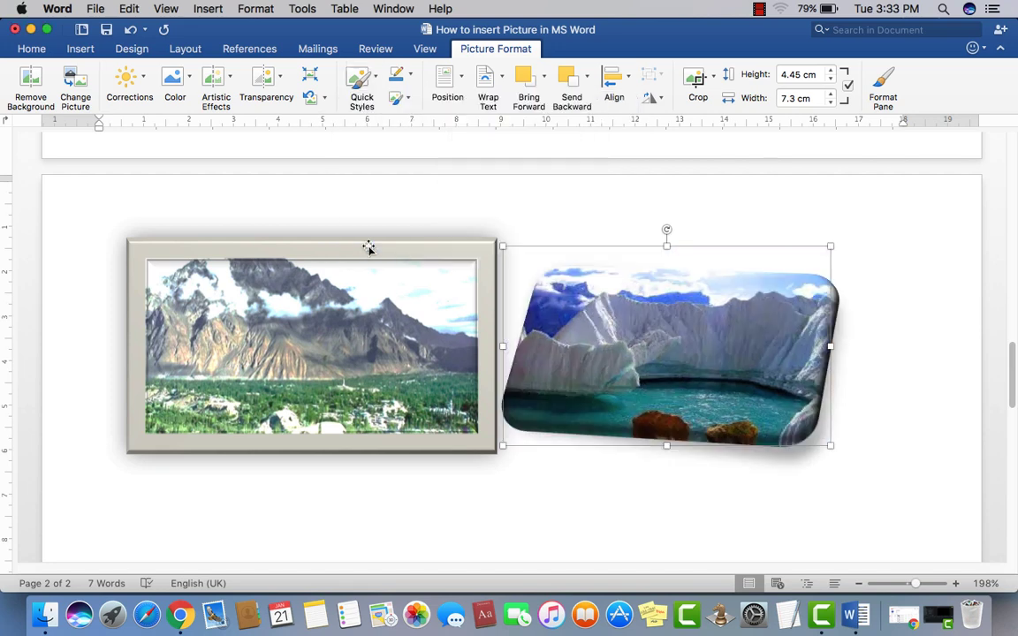
Step: Drag the glacier photo left onto the framed mountain photo
left_click(654, 214)
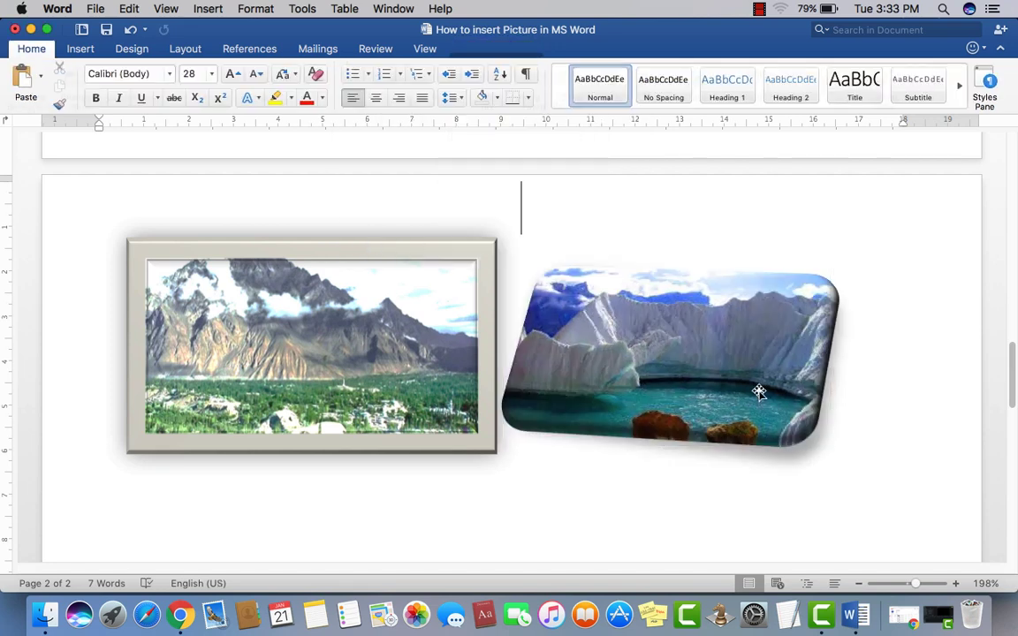
scroll(676, 402, "down", 2)
scroll(679, 400, "up", 5)
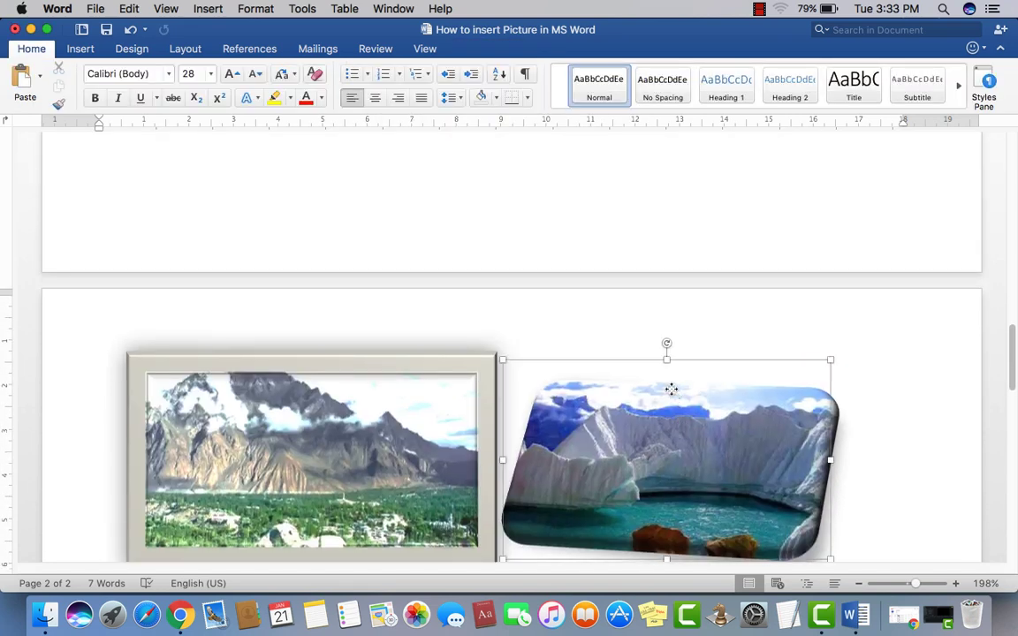
left_click(669, 389)
scroll(644, 321, "up", 2)
scroll(644, 320, "down", 4)
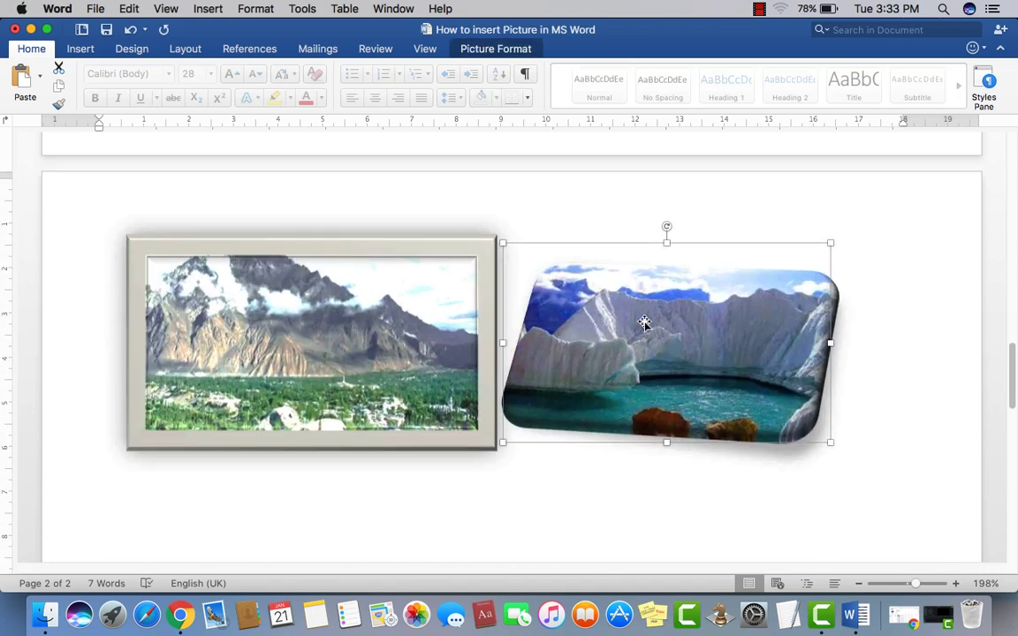
left_click(409, 299)
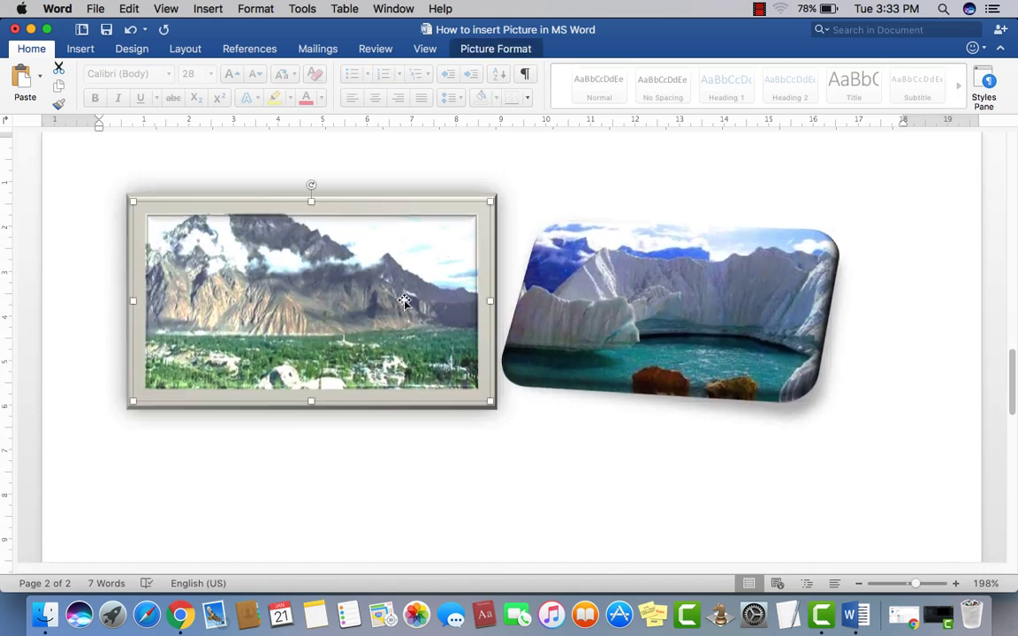
left_click(484, 55)
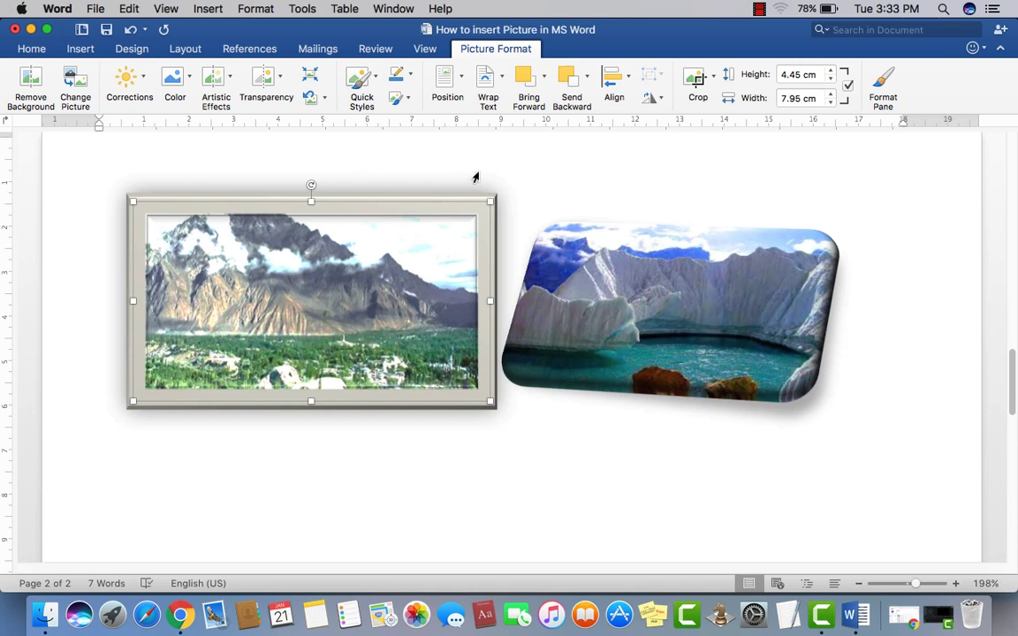
left_click_drag(619, 292, 478, 290)
Step: Enlarge the glacier photo from its corner and shift it upward and left
left_click(723, 329)
scroll(477, 349, "up", 1)
left_click(619, 395)
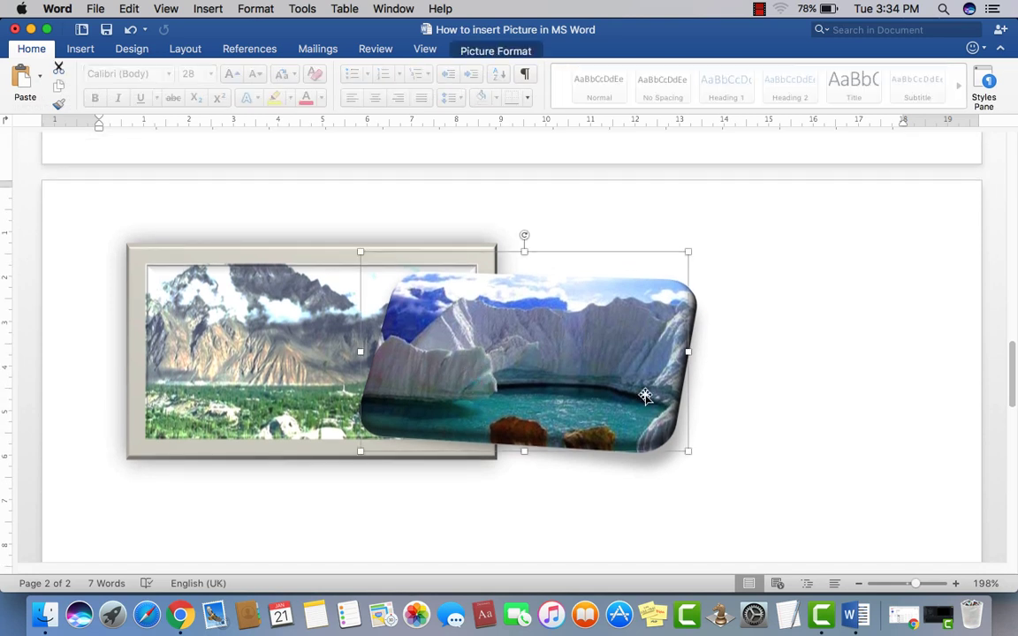
left_click_drag(791, 477, 794, 482)
left_click_drag(638, 418, 636, 376)
left_click_drag(450, 371, 411, 379)
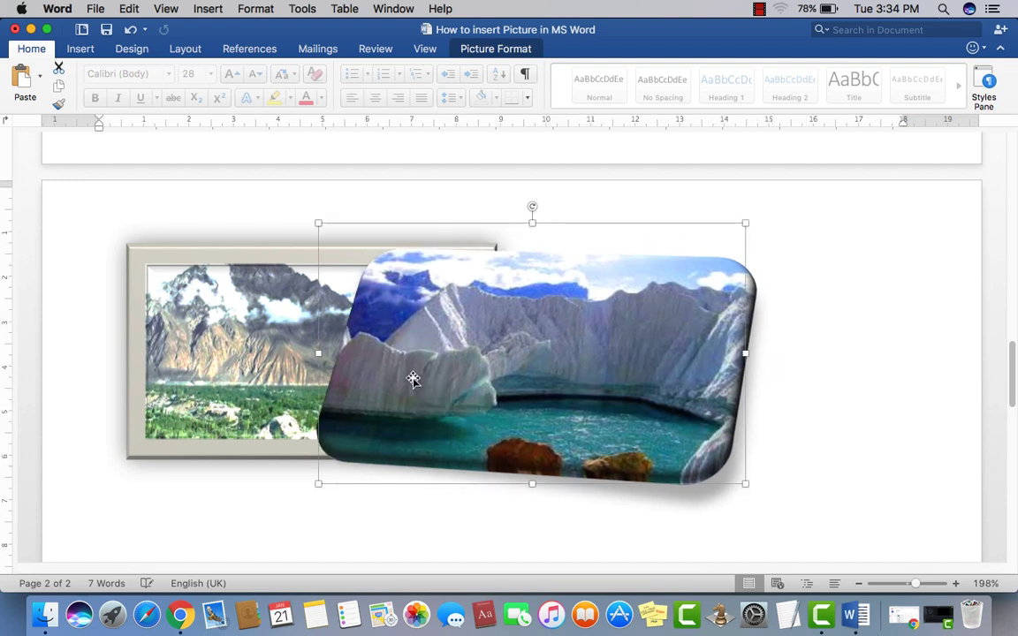
Step: Reposition the enlarged glacier photo back over the framed mountain photo
left_click(456, 384)
left_click_drag(565, 384, 675, 390)
left_click(309, 294)
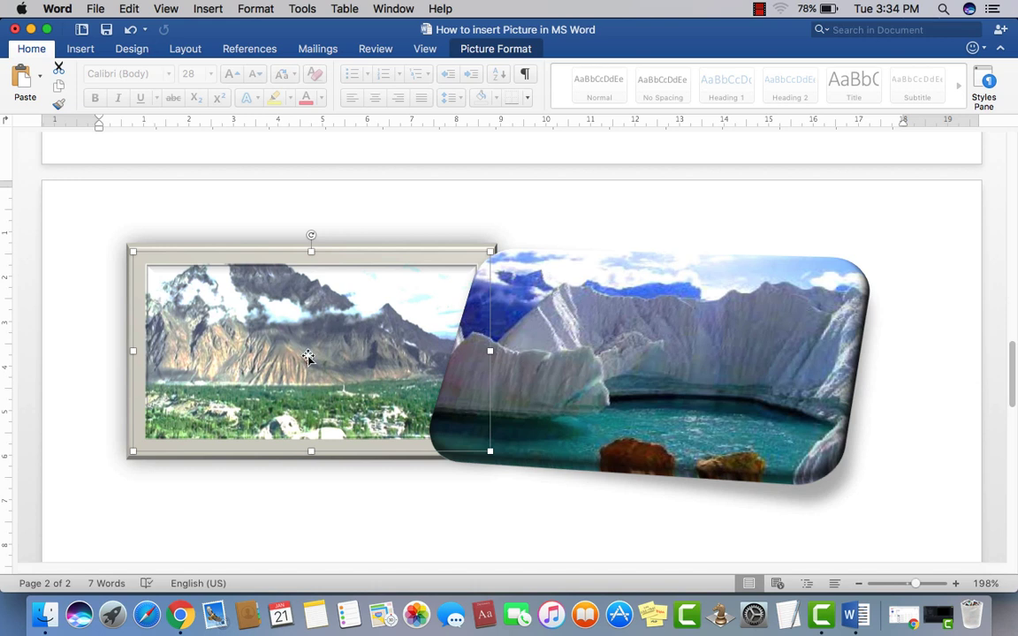
left_click_drag(546, 354, 415, 356)
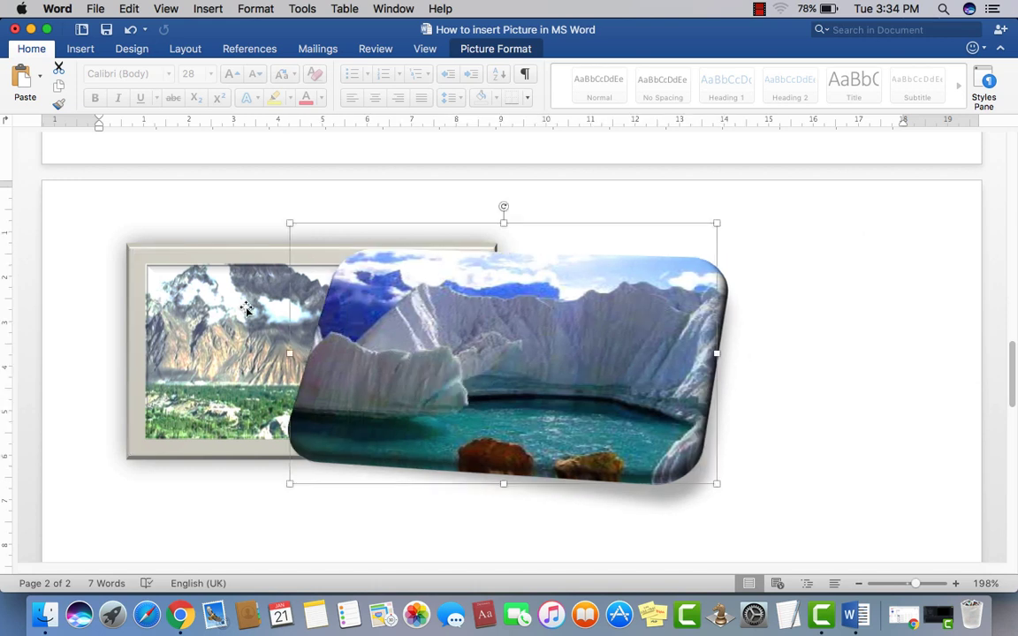
left_click(745, 356)
left_click(552, 333)
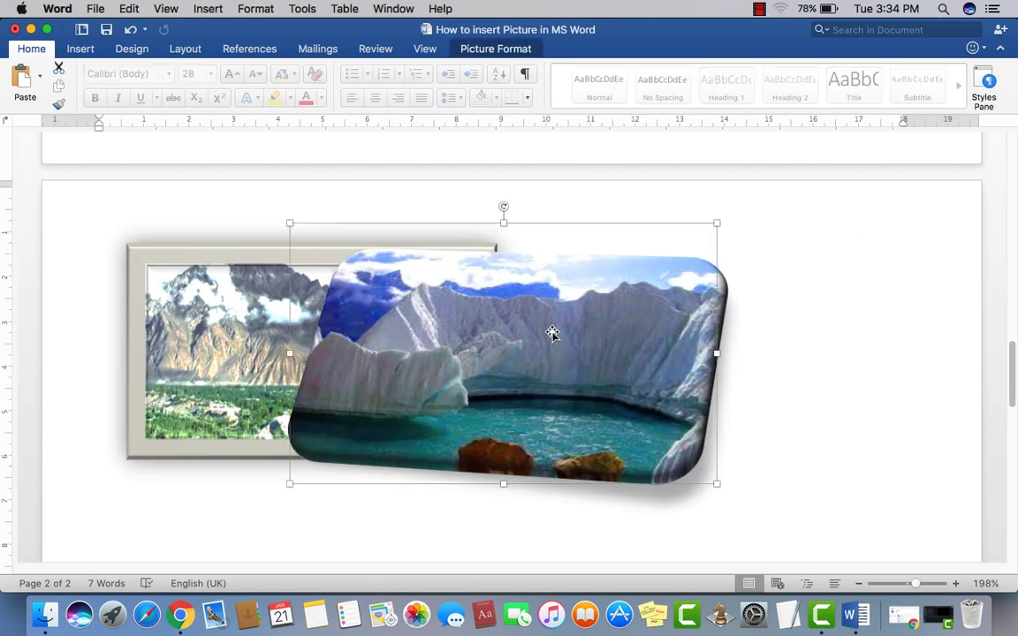
left_click(490, 51)
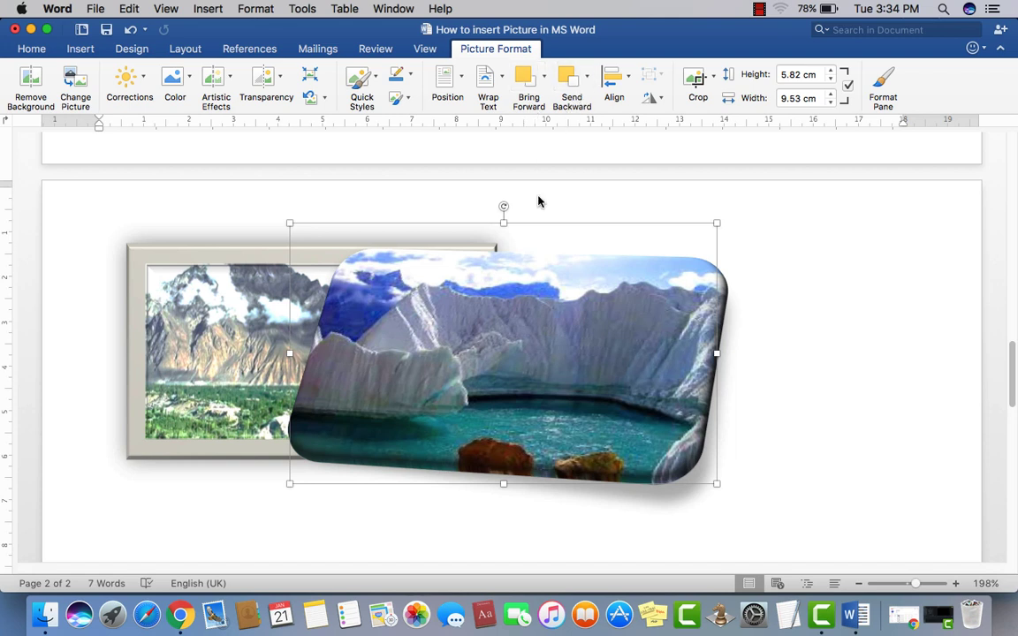
Step: Send the glacier photo to the back behind the framed photo and shift it right
left_click(589, 81)
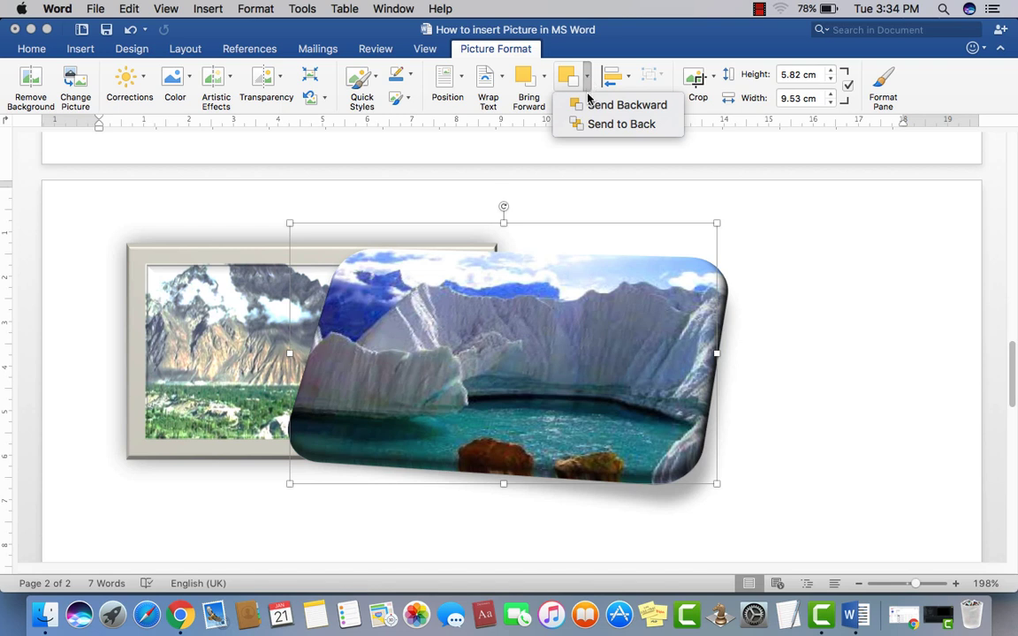
left_click(590, 124)
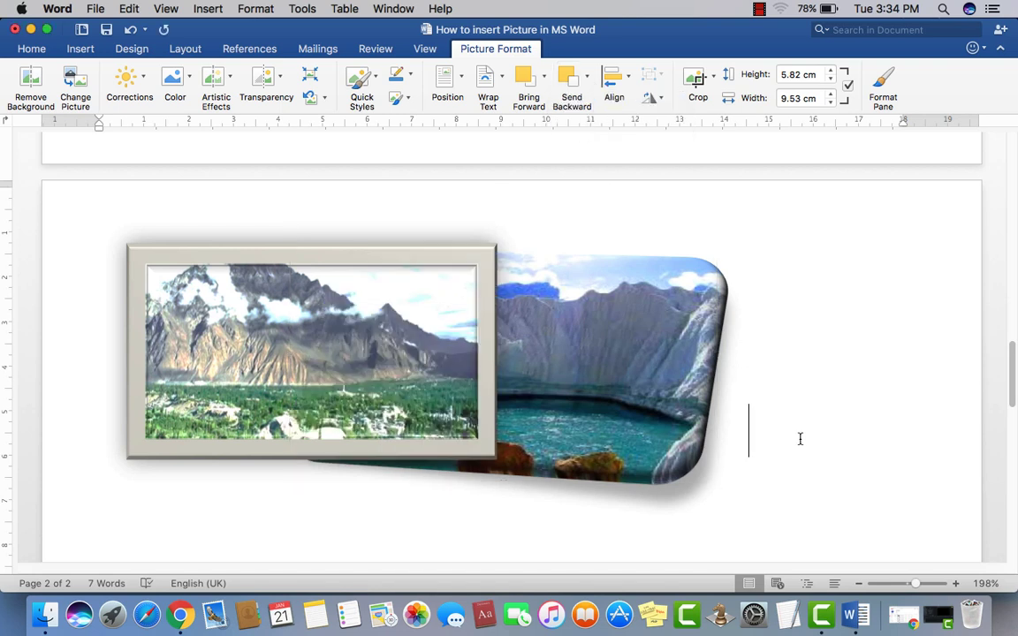
left_click(800, 439)
left_click_drag(533, 377, 645, 369)
left_click(265, 323)
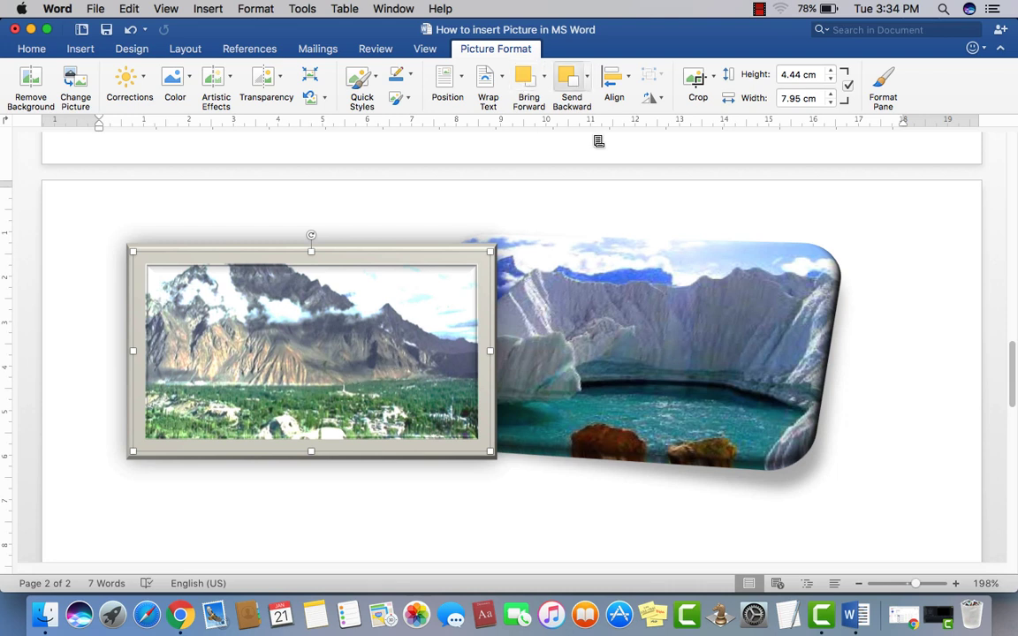
Step: Bring the glacier photo to the front over the framed mountain photo
left_click(552, 254)
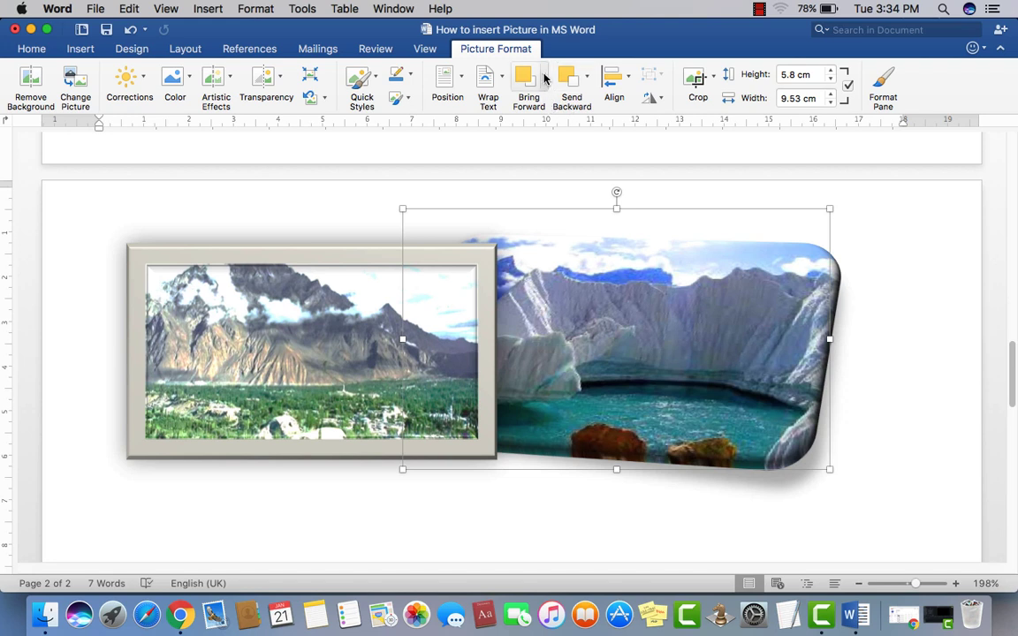
left_click(542, 76)
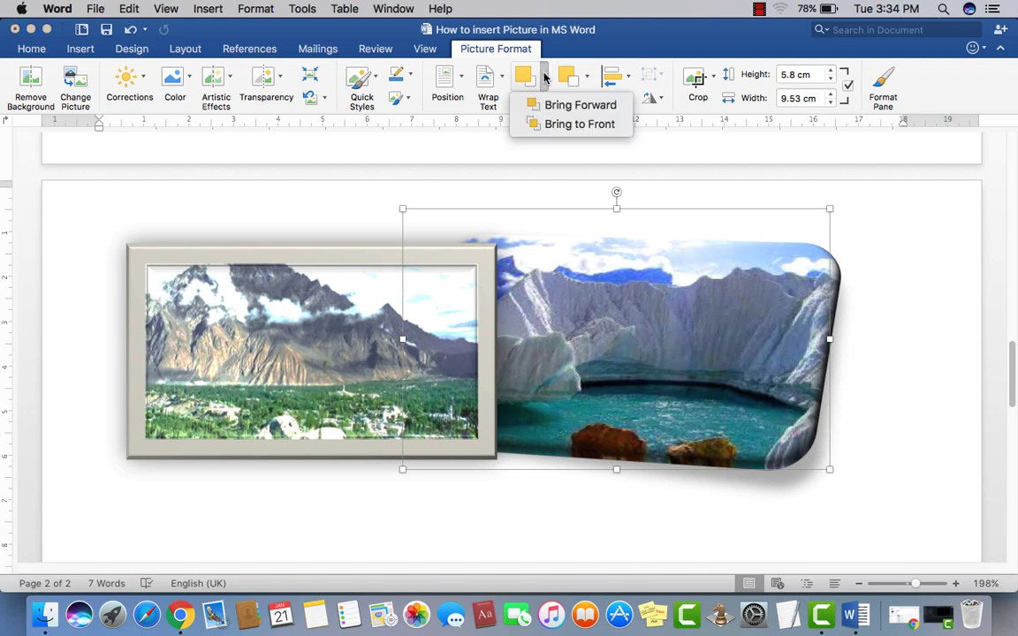
left_click(539, 125)
left_click_drag(563, 426, 494, 411)
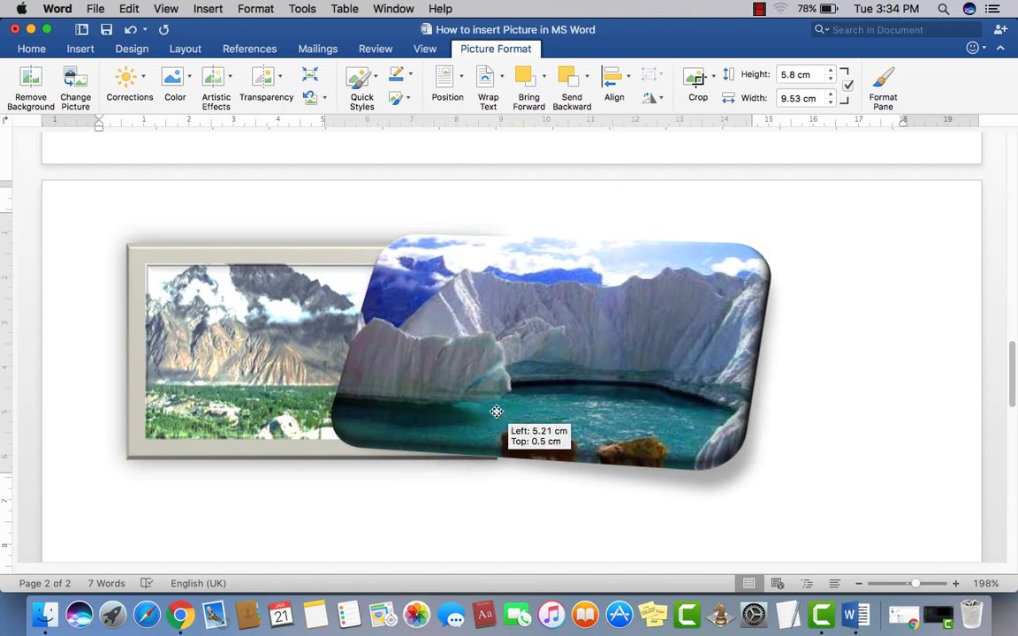
left_click_drag(537, 311, 562, 435)
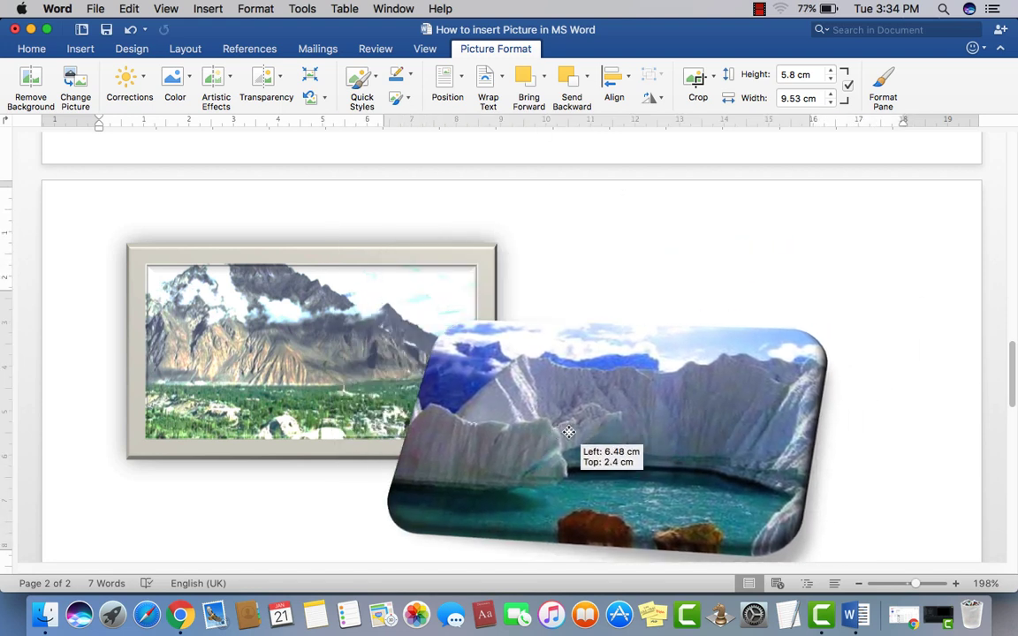
Step: Arrange both photos so the glacier photo overlaps the framed photo's lower-right corner
left_click_drag(358, 311, 432, 289)
left_click_drag(643, 454, 587, 437)
left_click_drag(569, 376, 652, 333)
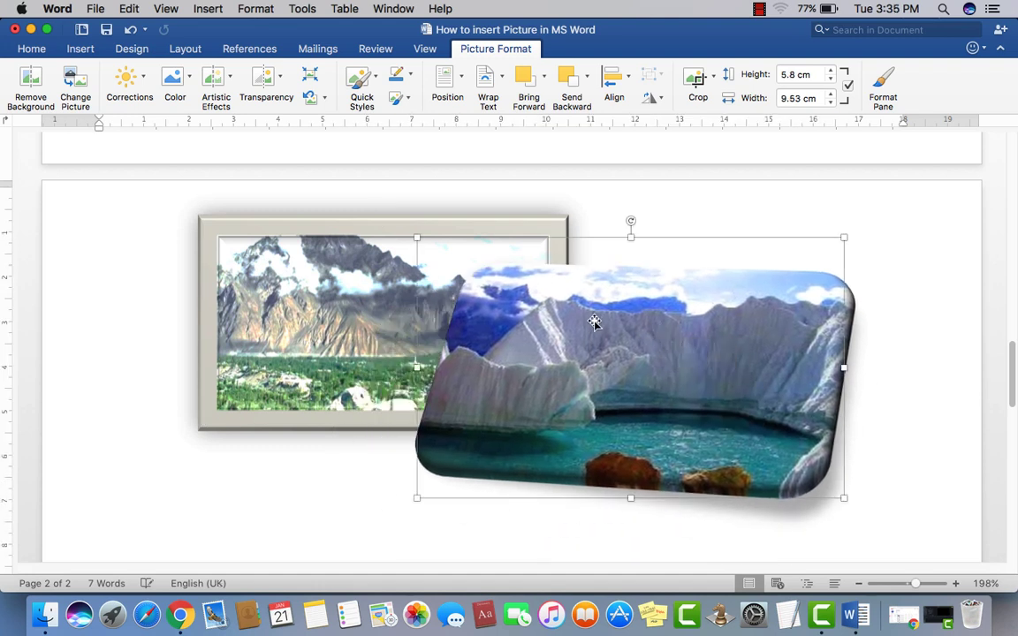
left_click_drag(552, 340, 439, 353)
left_click_drag(500, 336, 530, 364)
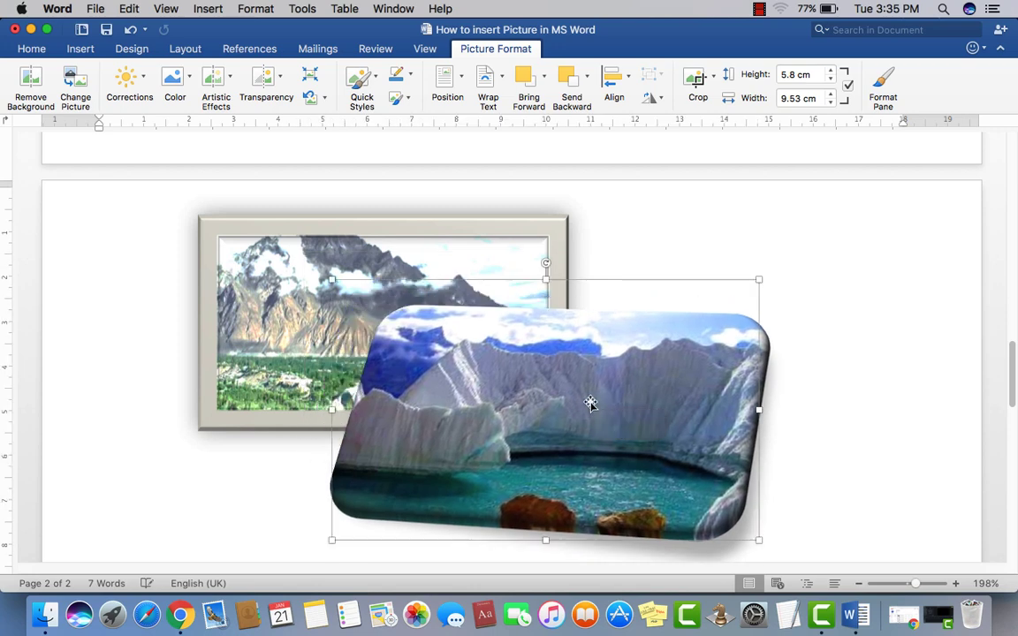
Step: Review page 1, then delete the glacier photo from page 2
scroll(494, 328, "up", 5)
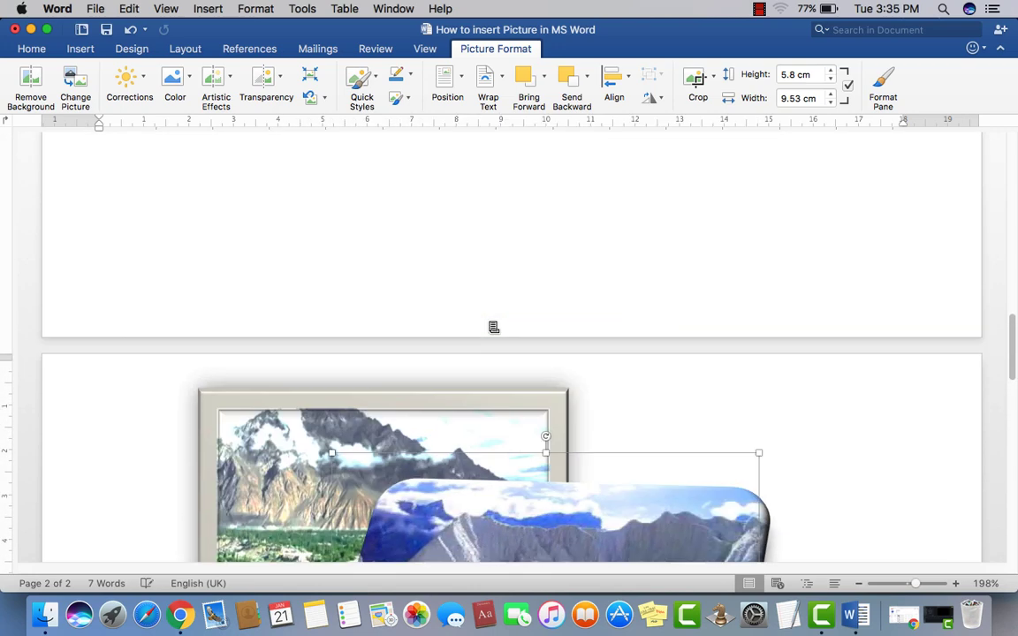
scroll(494, 328, "up", 15)
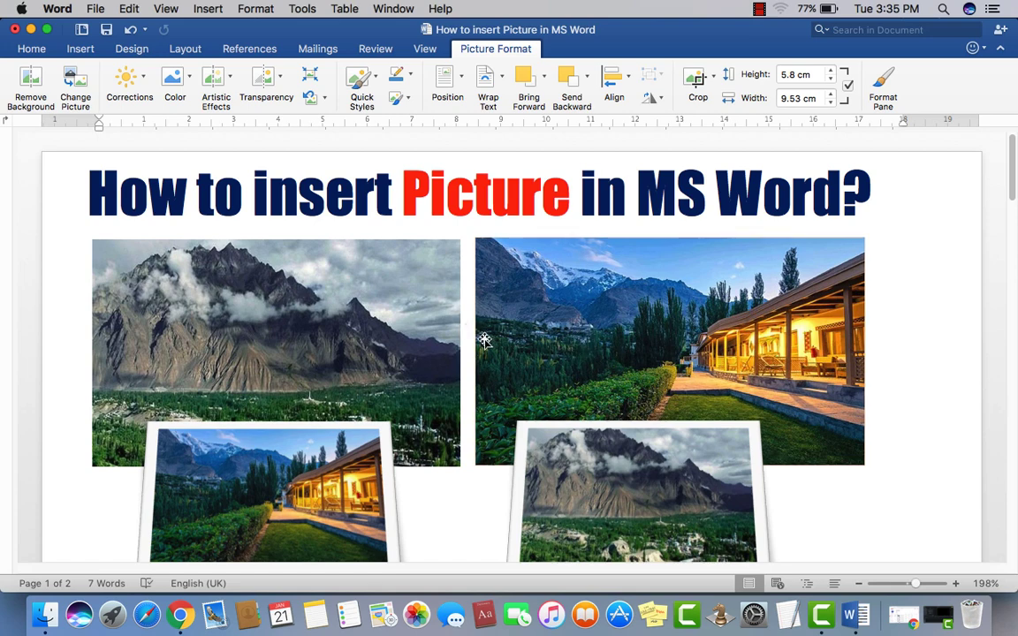
scroll(482, 337, "down", 4)
scroll(485, 341, "down", 20)
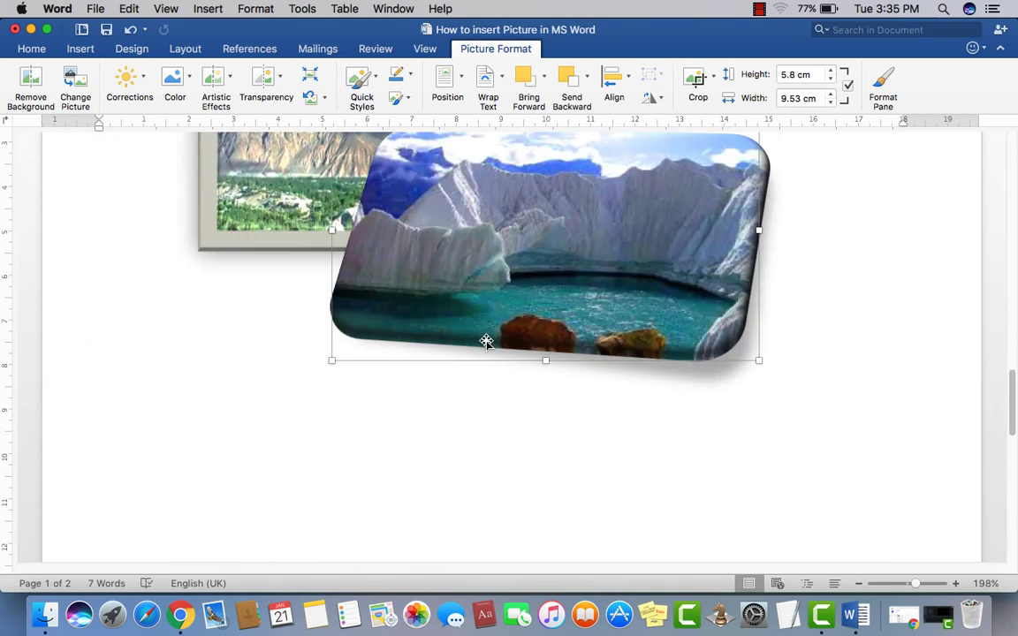
key("Delete")
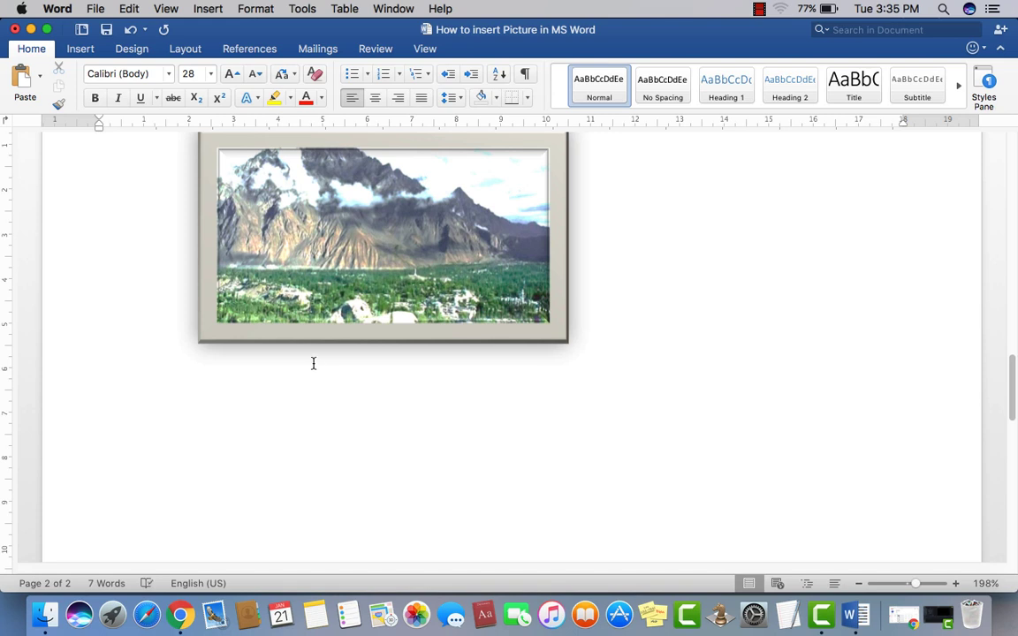
Step: Set the font size to 12 pt and complete =rand() to generate sample paragraphs
left_click(195, 72)
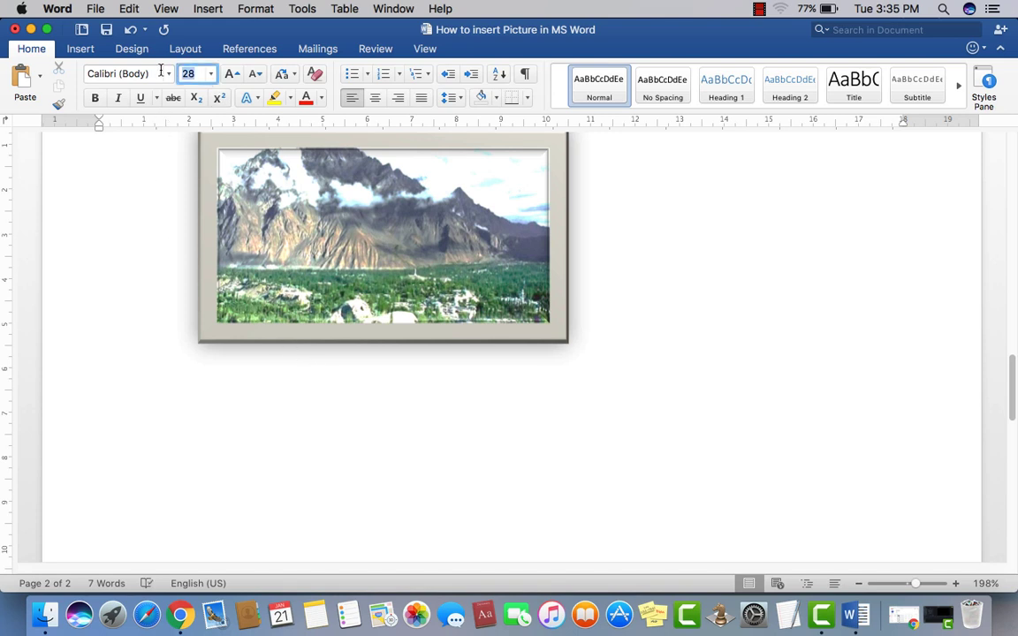
key("Return")
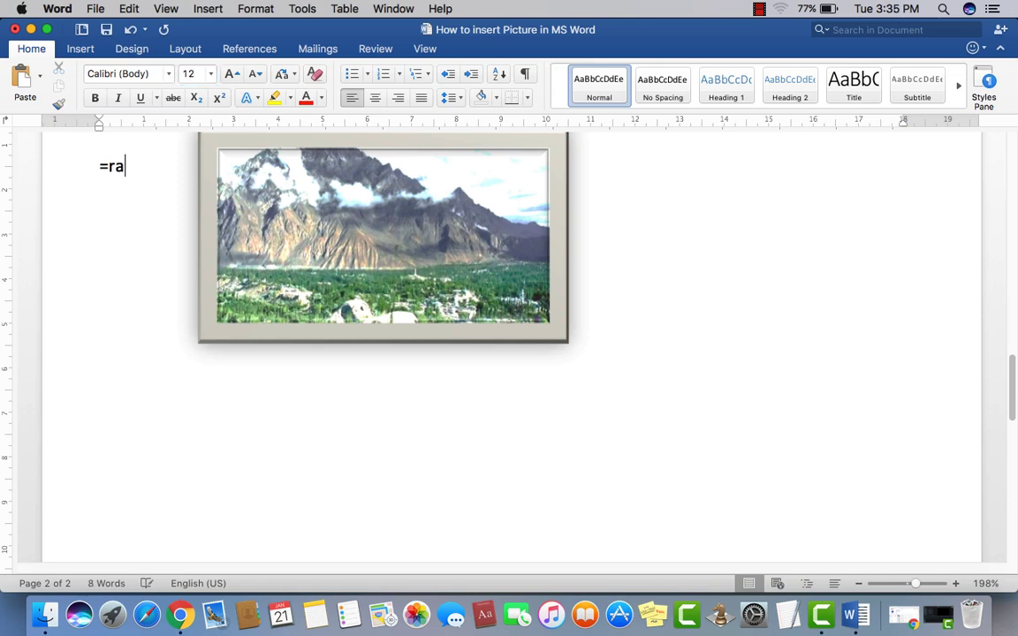
type("()")
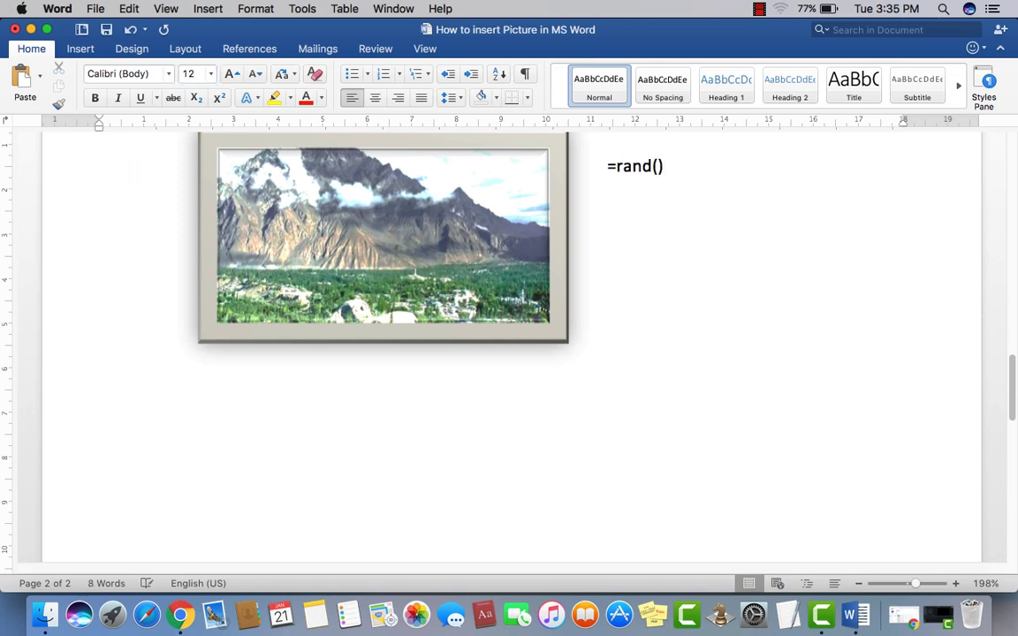
key("Return")
Step: Give the mountain picture a frameless shadowed picture style
left_click(316, 240)
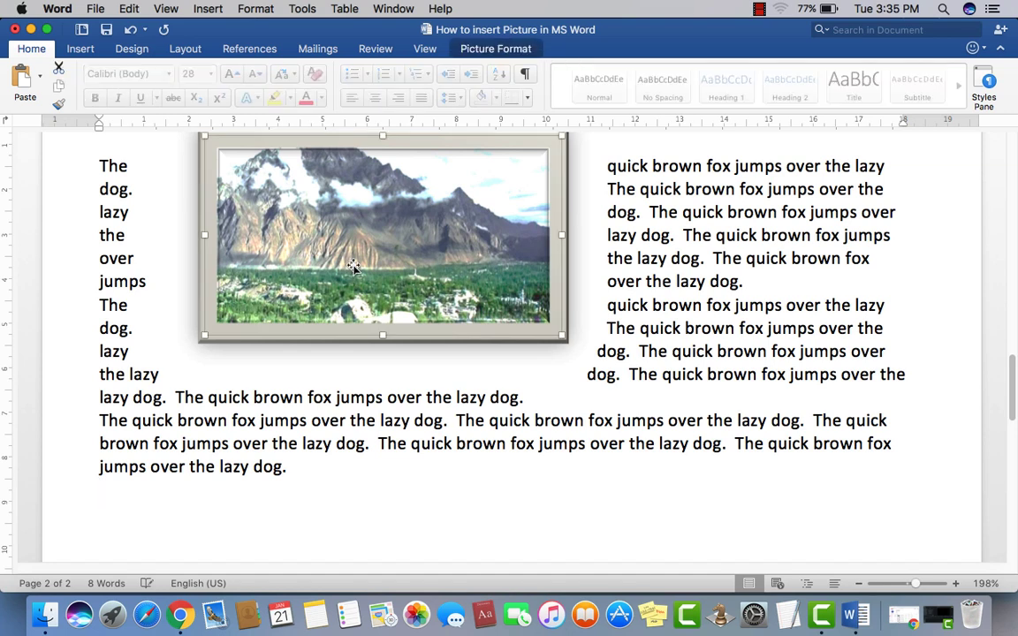
left_click(486, 50)
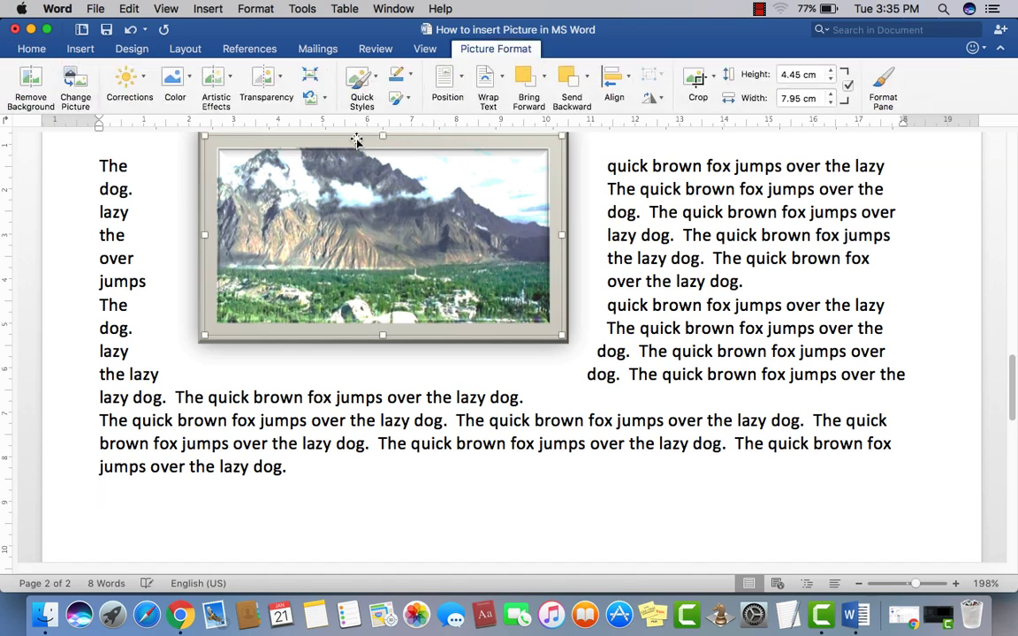
left_click(358, 78)
left_click(369, 126)
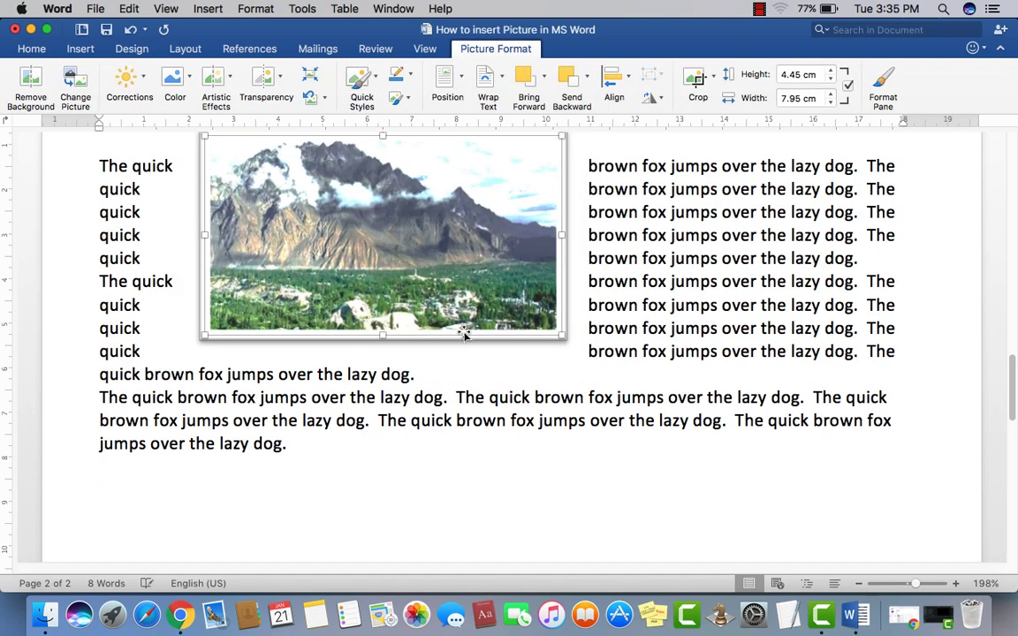
left_click(375, 81)
left_click(483, 208)
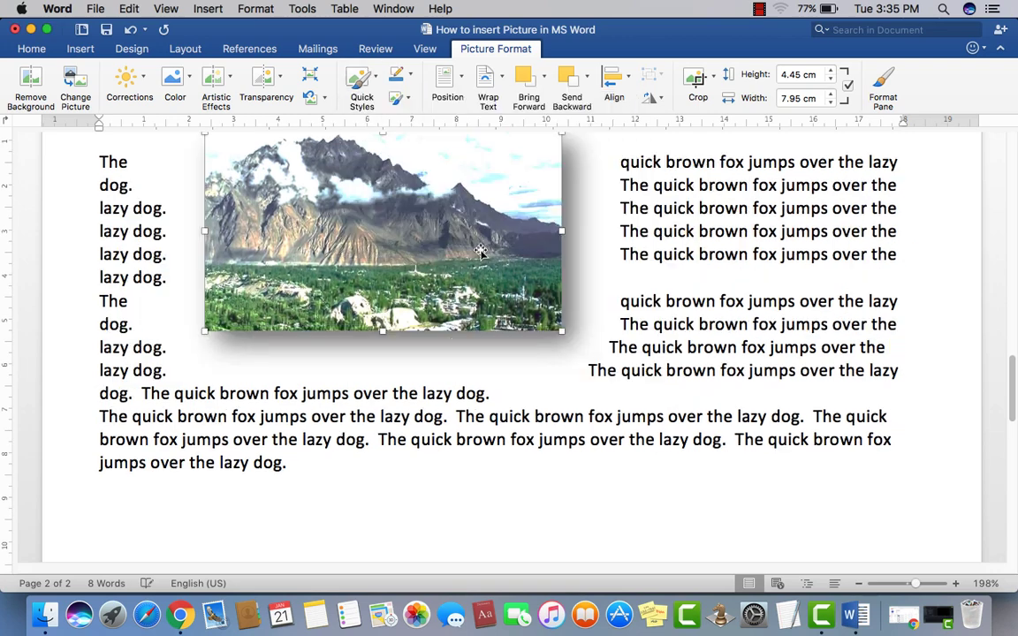
Step: Shrink the picture to about half size, place it mid-text, and select the paragraphs
scroll(424, 327, "up", 1)
left_click_drag(404, 295, 484, 341)
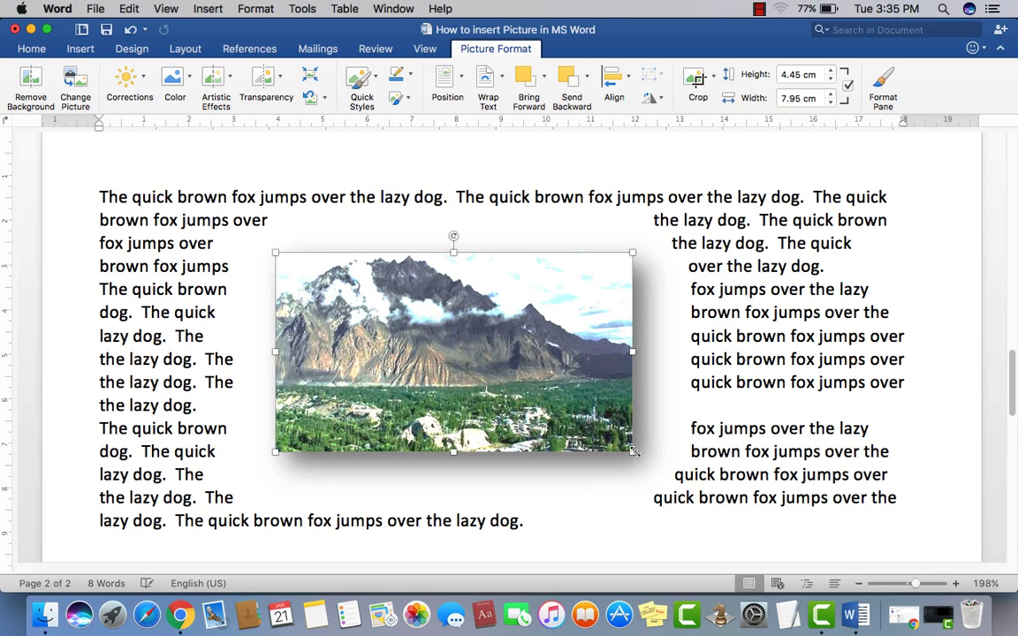
left_click_drag(616, 452, 449, 352)
left_click_drag(366, 302, 486, 298)
left_click_drag(820, 416, 438, 400)
scroll(442, 403, "up", 5)
Step: Justify the selected sample paragraphs
scroll(450, 395, "down", 10)
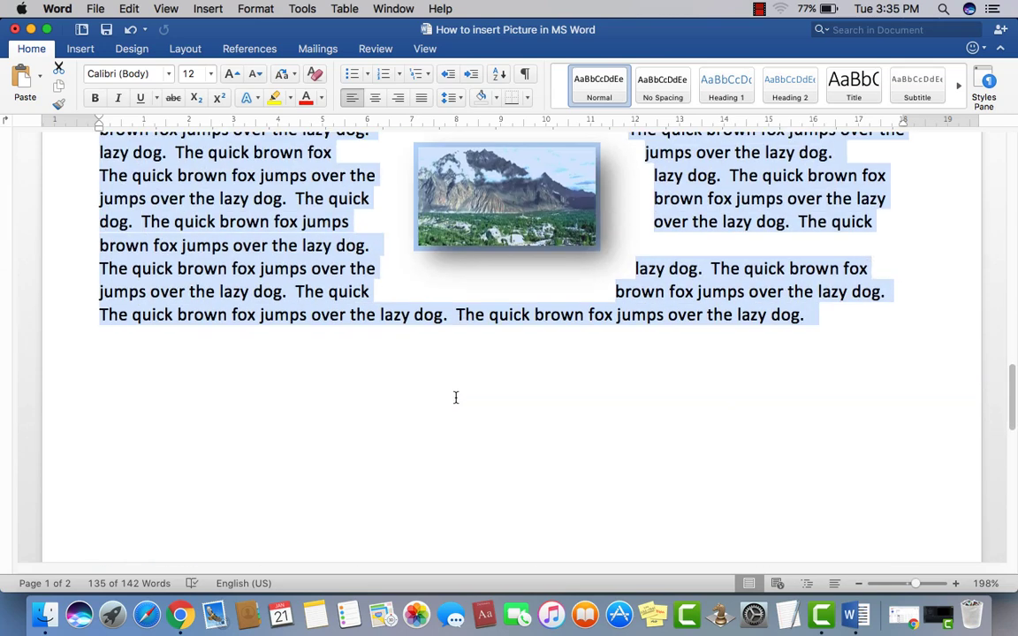
scroll(456, 397, "up", 2)
left_click(422, 99)
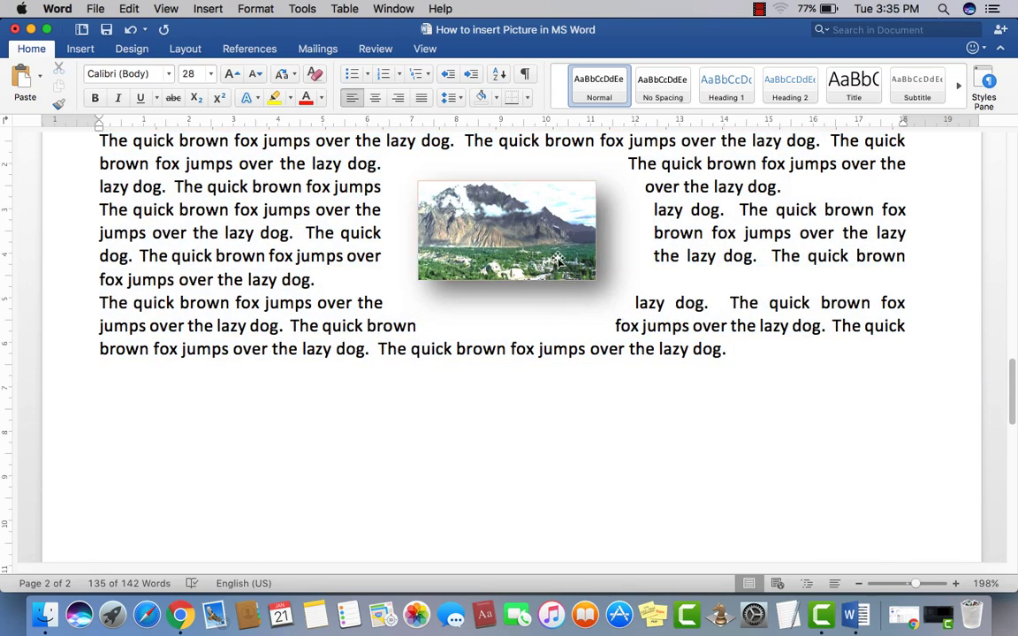
Step: Reposition the shadowed picture in the middle of the text, slightly higher
left_click(499, 232)
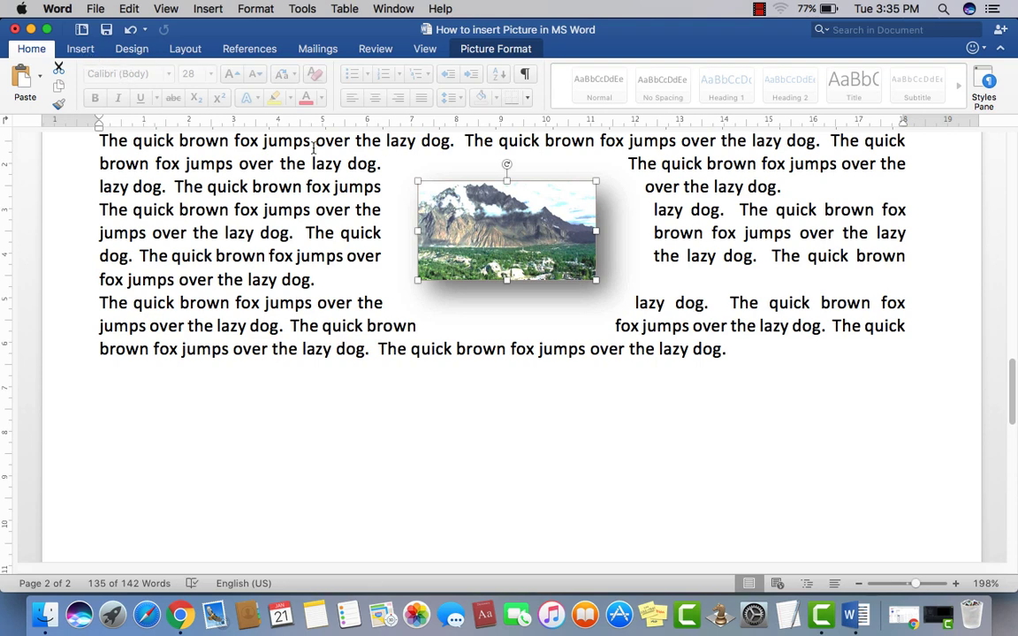
left_click_drag(589, 282, 334, 250)
left_click_drag(284, 335, 544, 340)
left_click(328, 277)
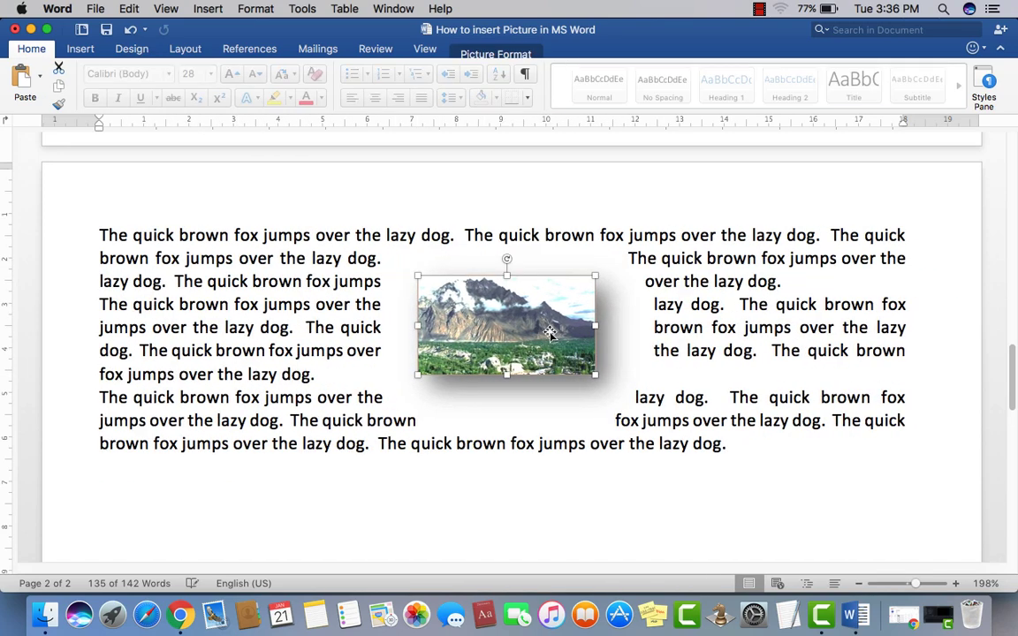
Step: Set the mountain picture's text wrapping to Behind Text
left_click(507, 53)
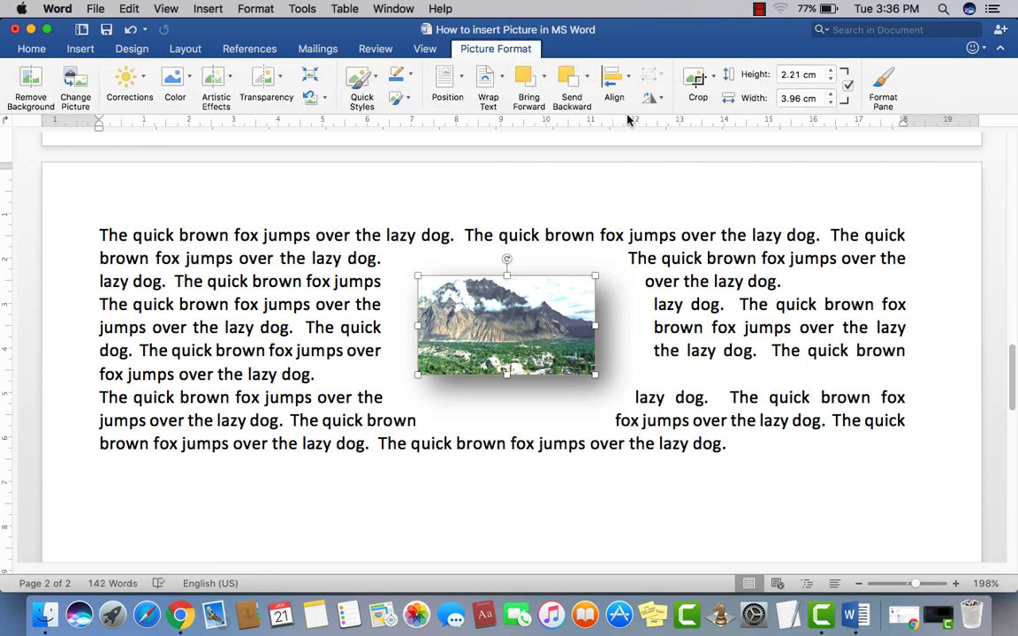
left_click(501, 82)
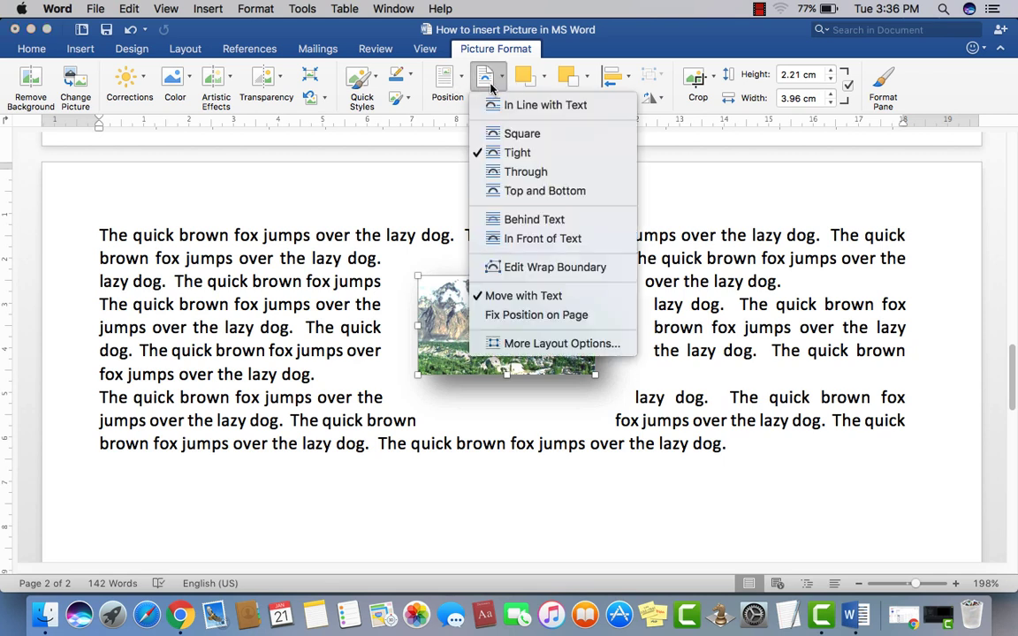
left_click(500, 77)
left_click(500, 79)
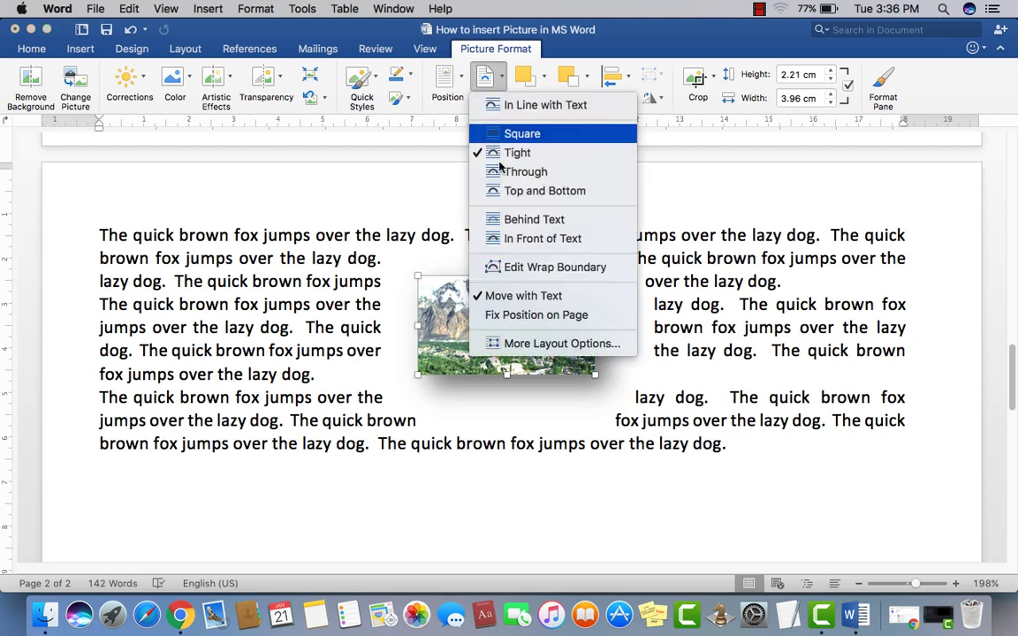
left_click(527, 219)
Step: Stretch the picture to 18.09 × 4.76 cm behind the text and apply the strongest brightness/contrast correction
left_click_drag(566, 287, 250, 234)
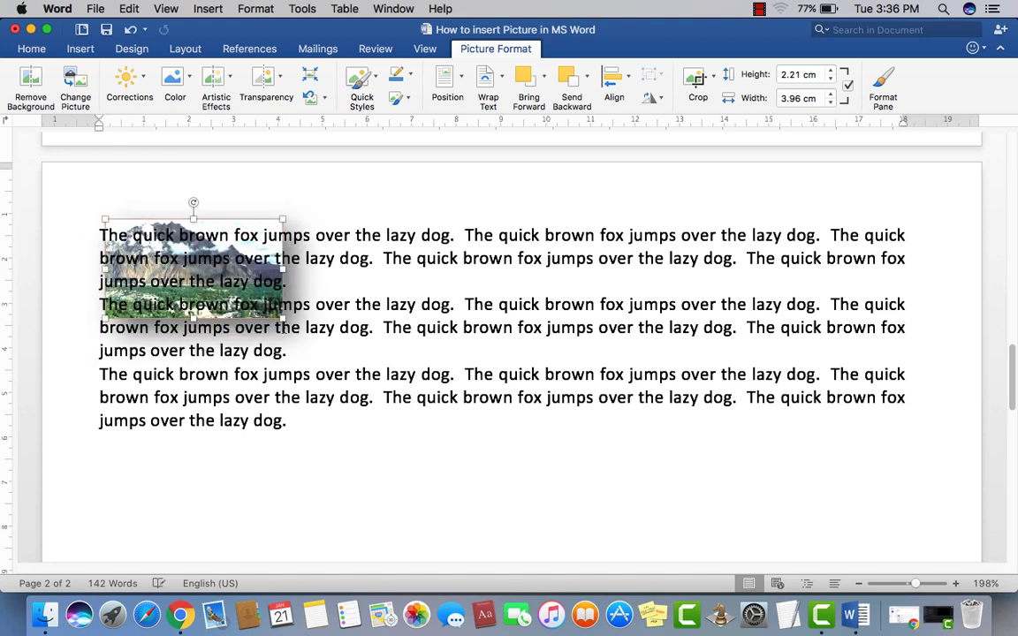
left_click_drag(283, 318, 488, 432)
left_click_drag(487, 326, 915, 381)
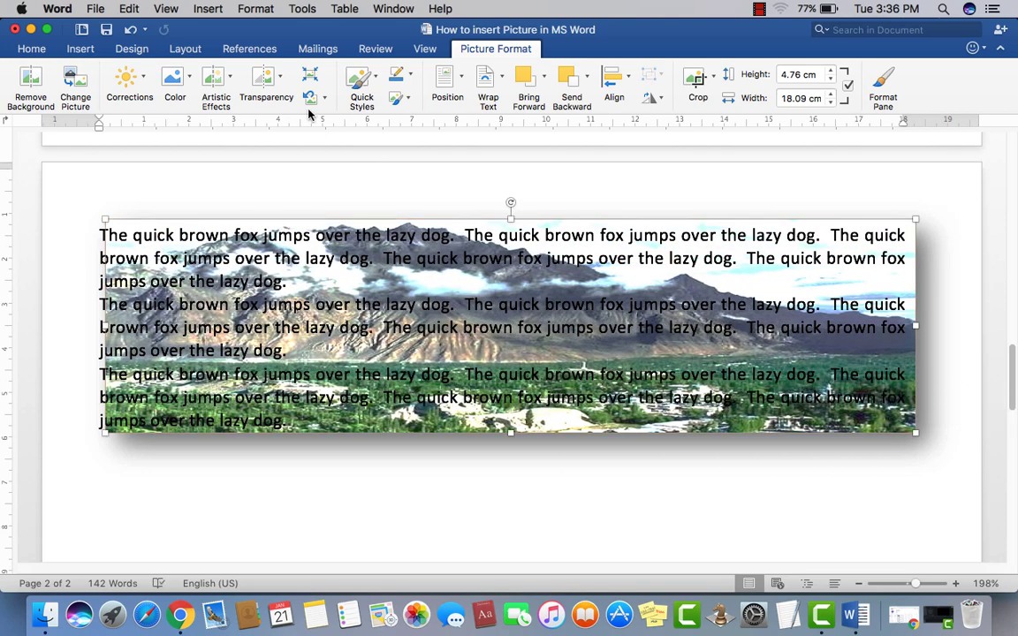
left_click(142, 84)
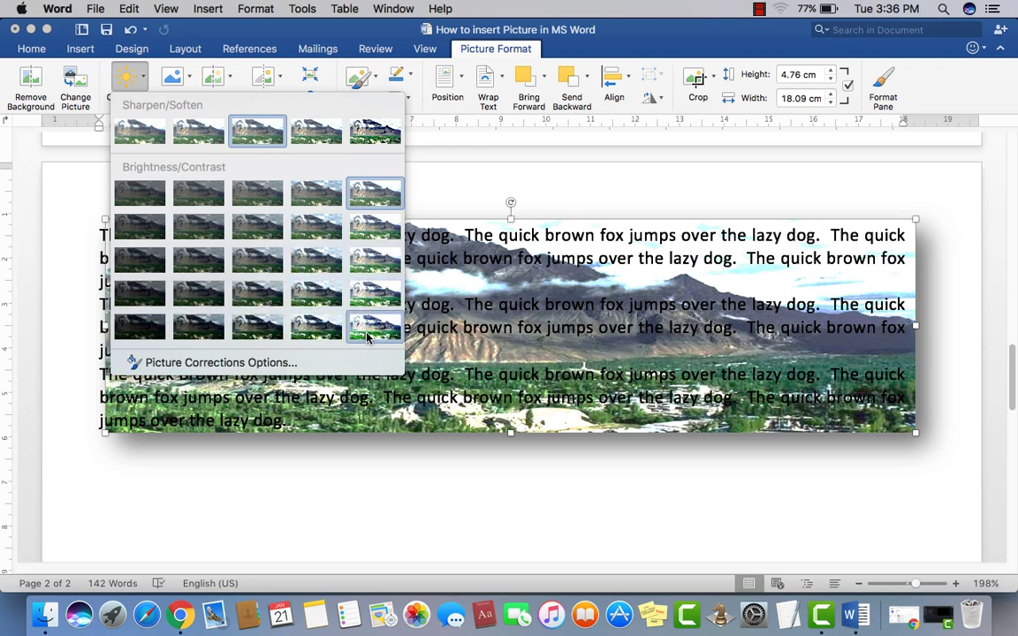
left_click(382, 334)
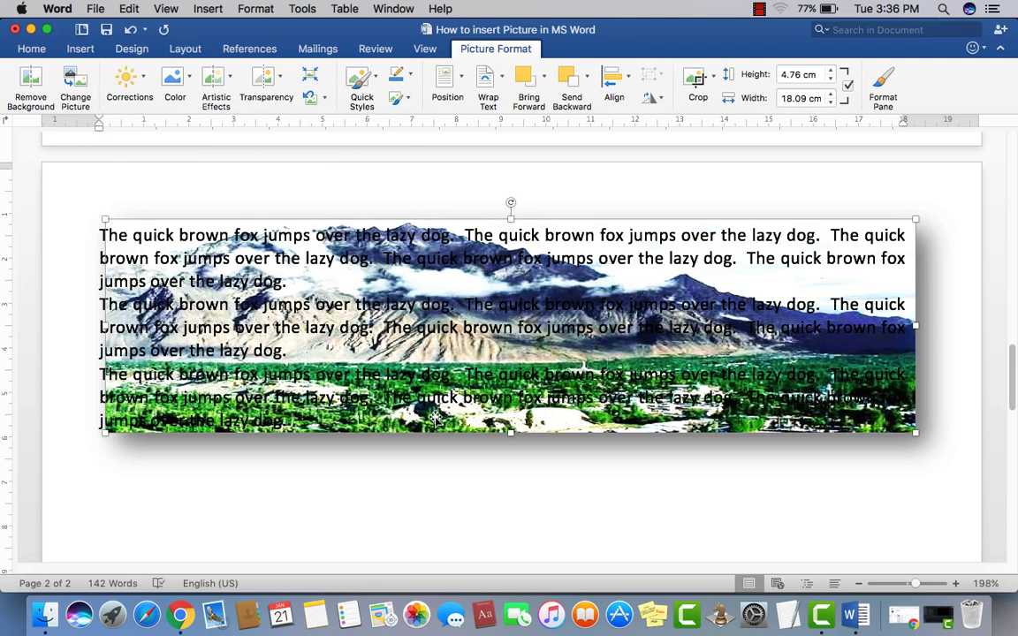
Step: Colour the paragraphs lying over the mountain photo yellow
left_click(101, 327)
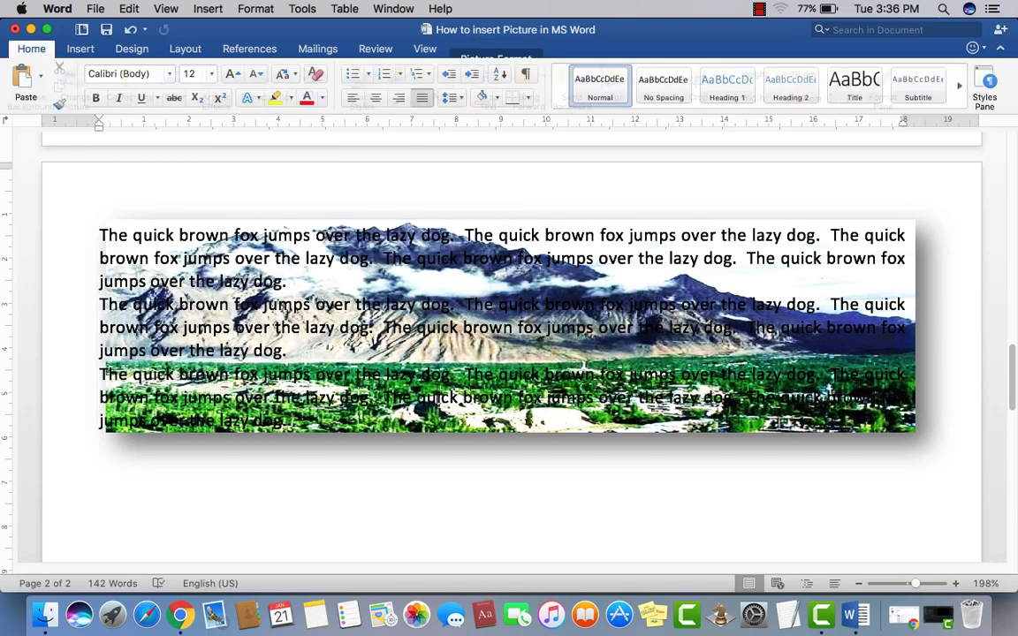
key("super+a")
left_click(636, 490)
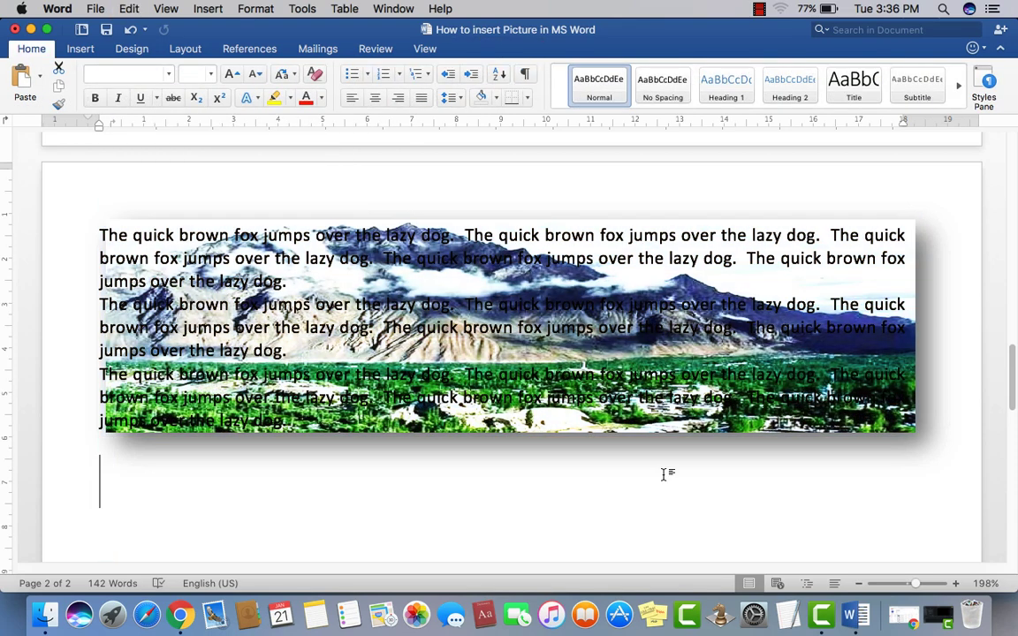
left_click(894, 396)
left_click_drag(755, 358, 91, 234)
left_click(306, 98)
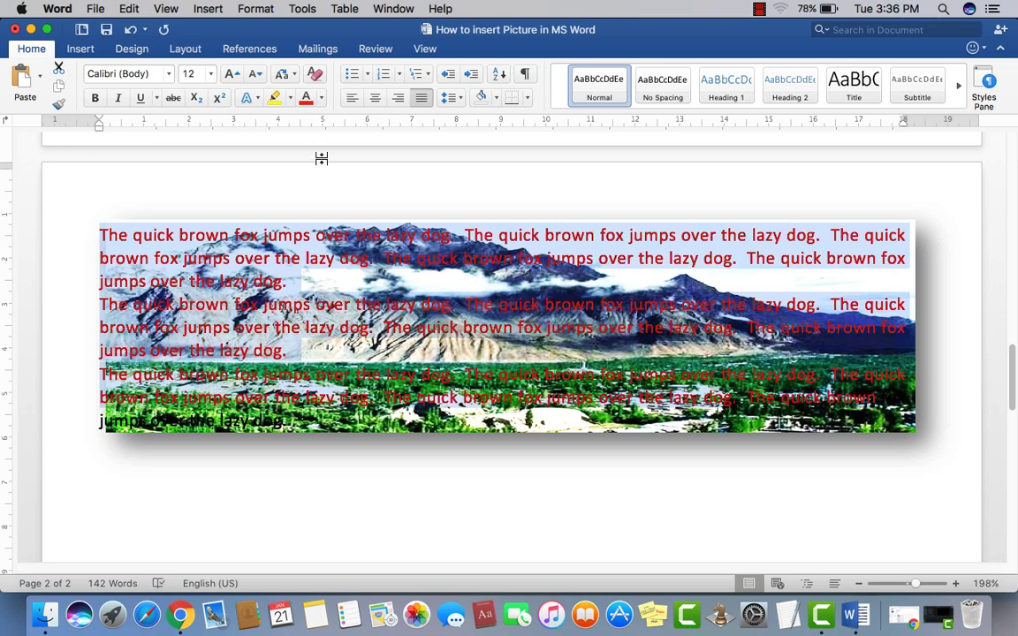
left_click(322, 98)
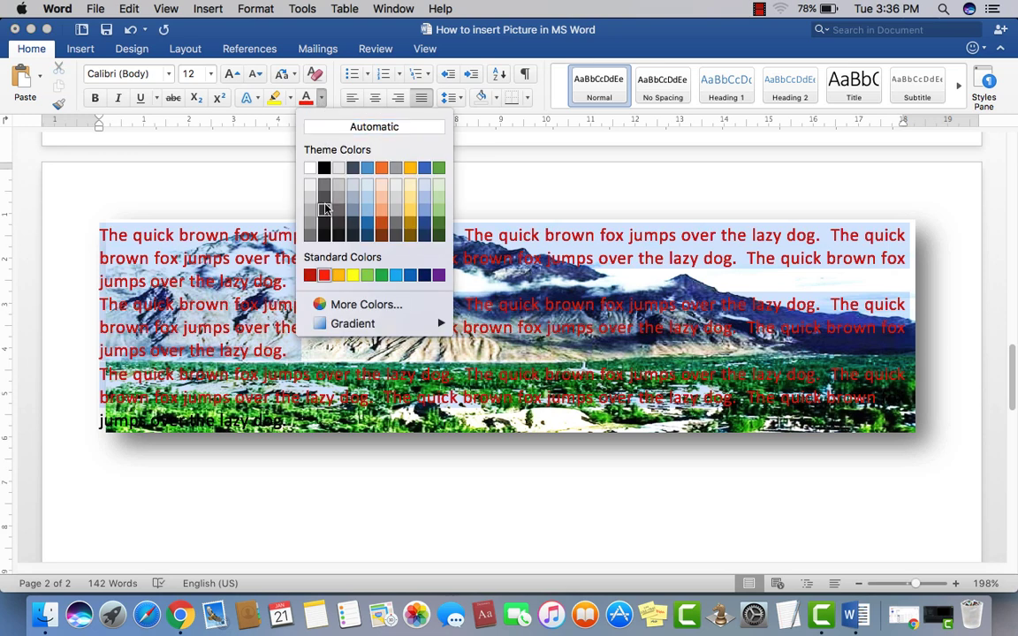
left_click(352, 275)
Step: Deselect the text and scroll back up to the title collage page
left_click(455, 218)
left_click(609, 538)
scroll(553, 454, "up", 2)
scroll(554, 454, "up", 3)
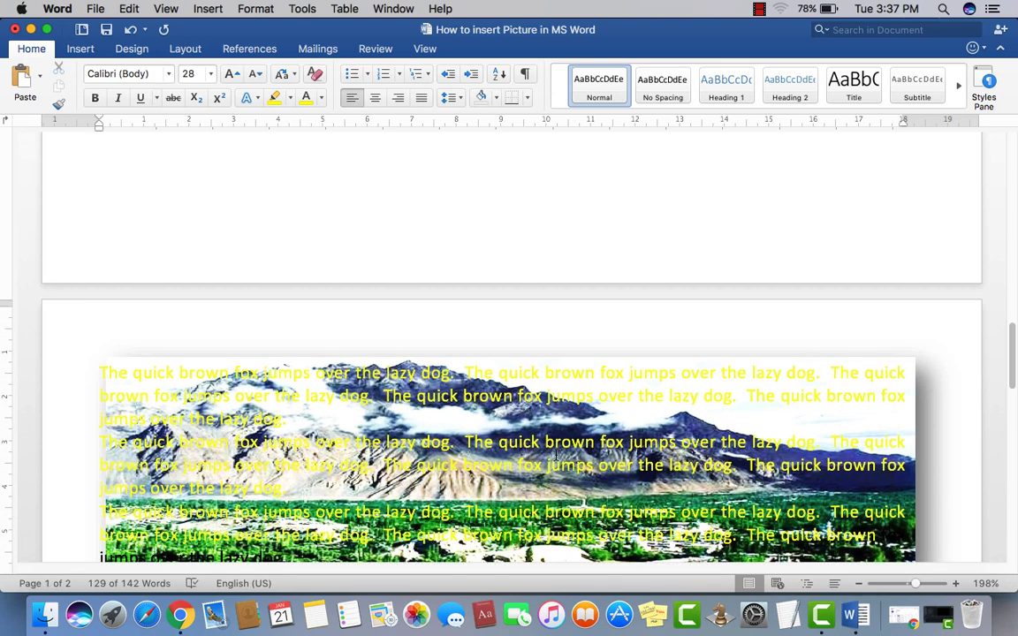
scroll(554, 454, "up", 15)
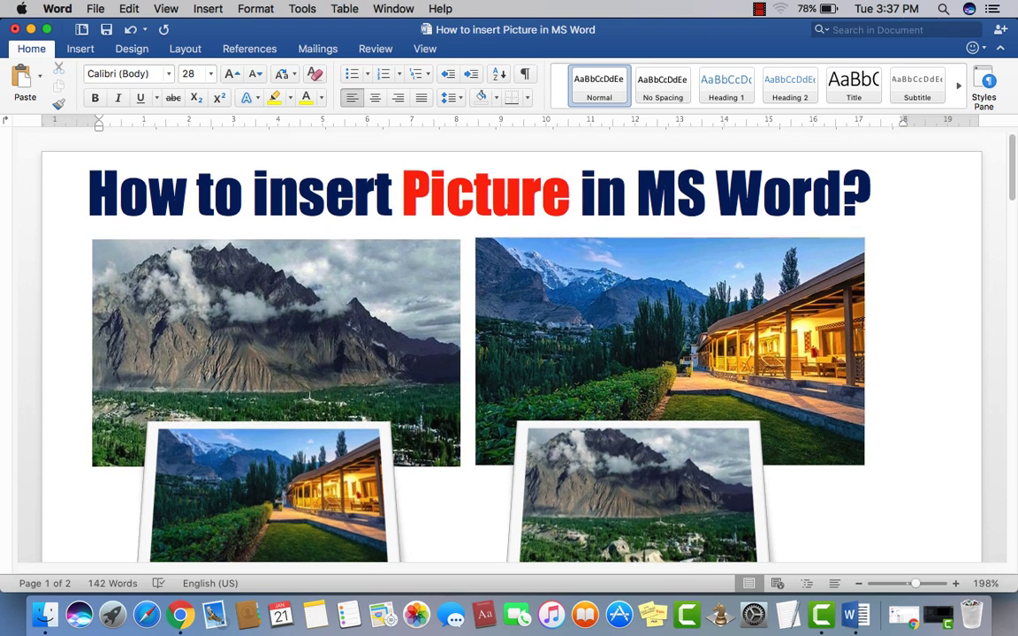
left_click(913, 277)
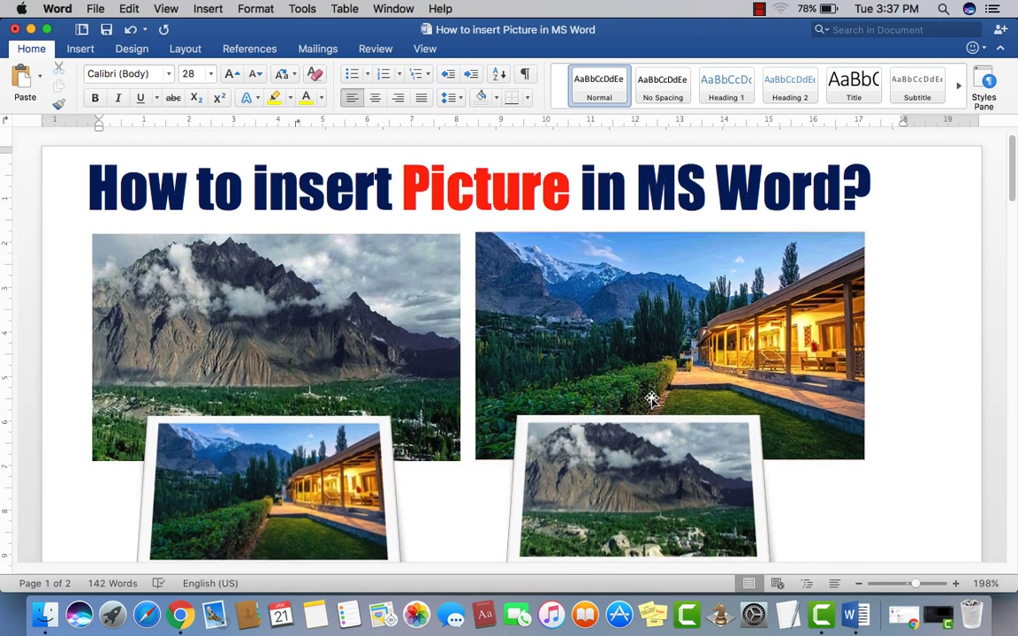
scroll(651, 399, "down", 5)
scroll(651, 400, "up", 5)
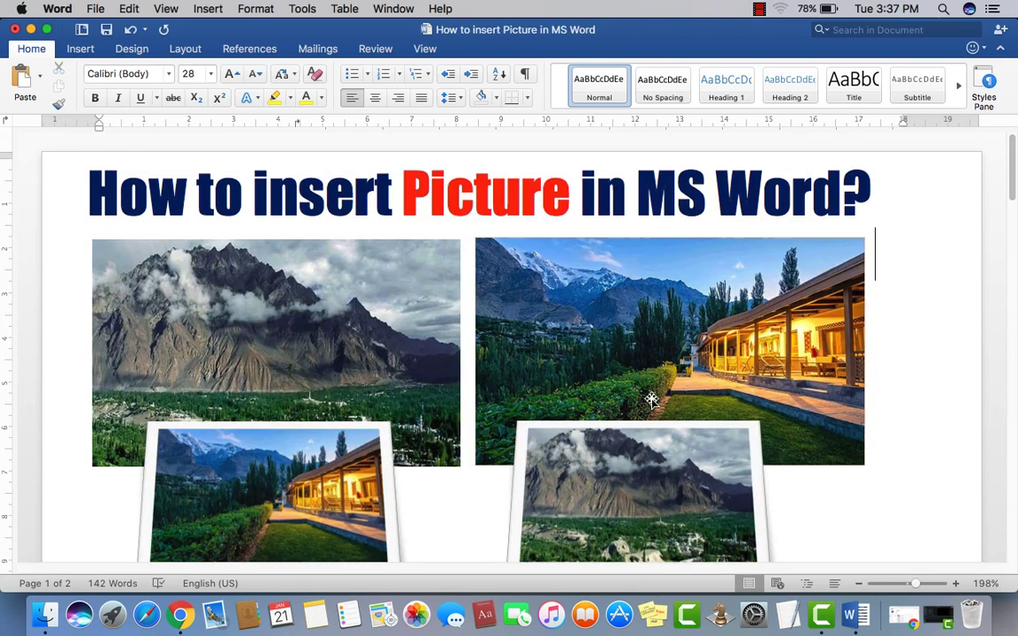